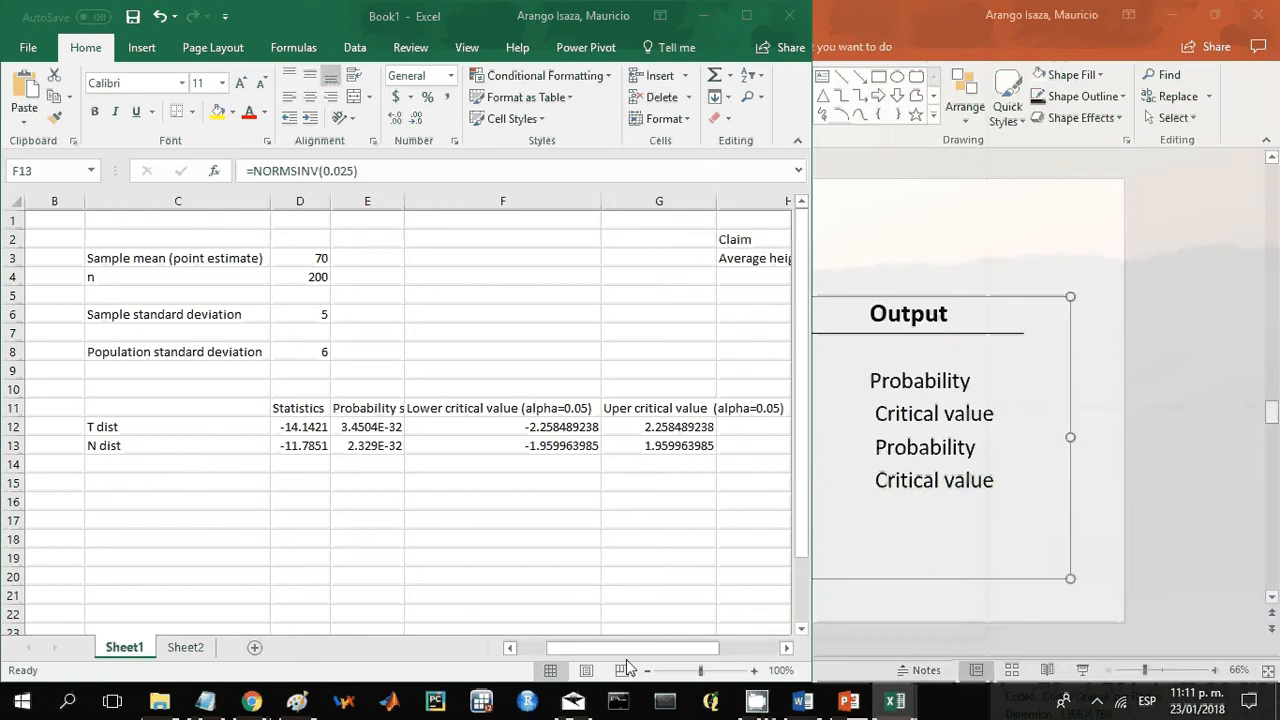
Clear the formula results from cells E6, F6, F8 and E8 on Sheet2
left_click(186, 647)
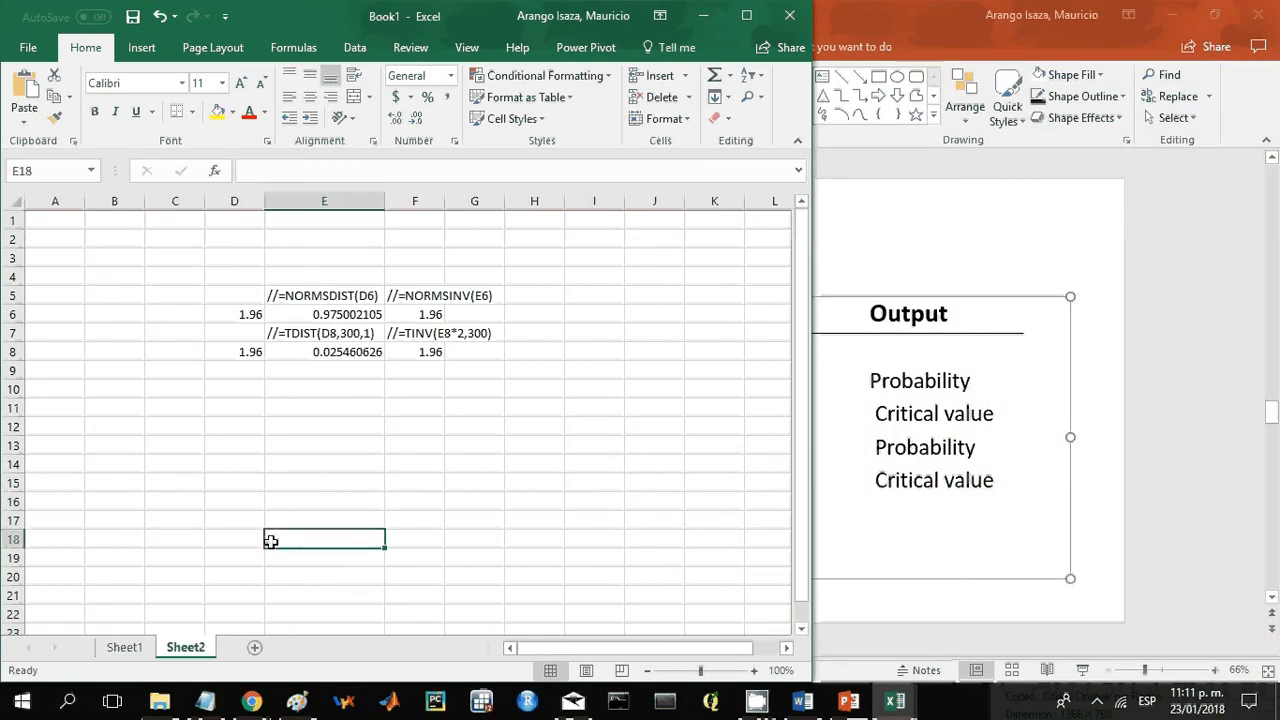
left_click(363, 316)
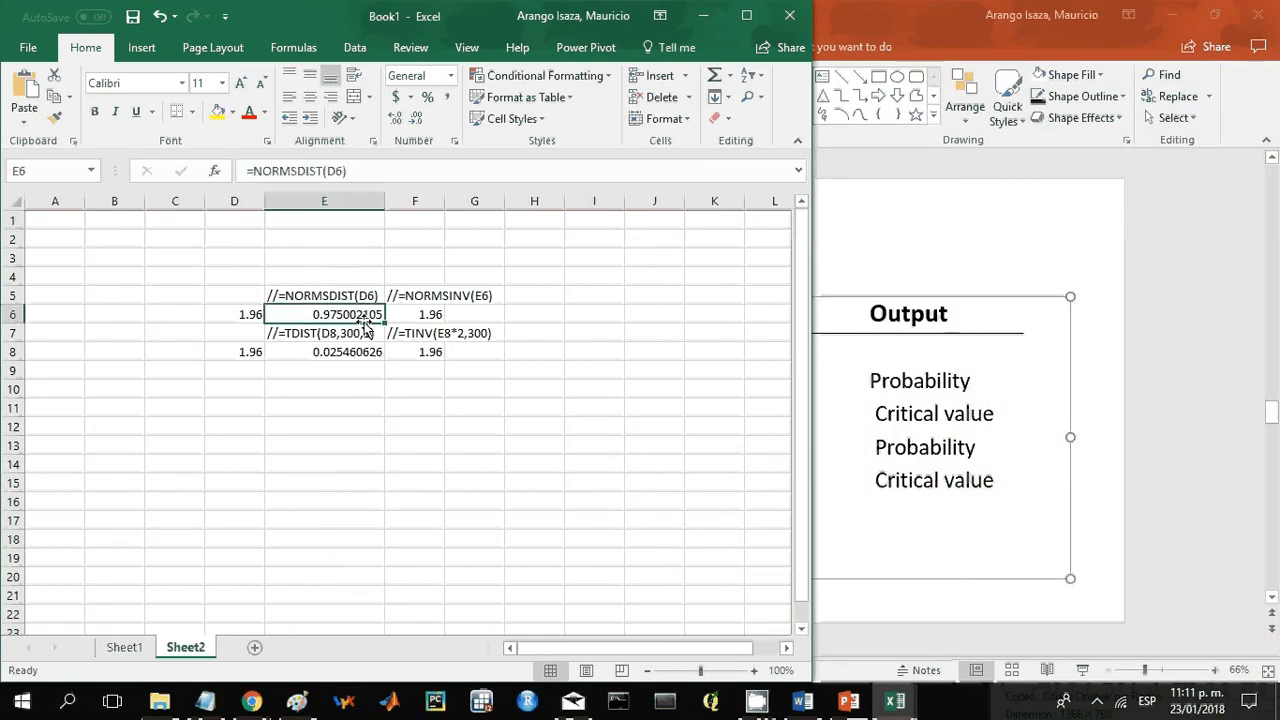
key("Delete")
key("Right")
key("Delete")
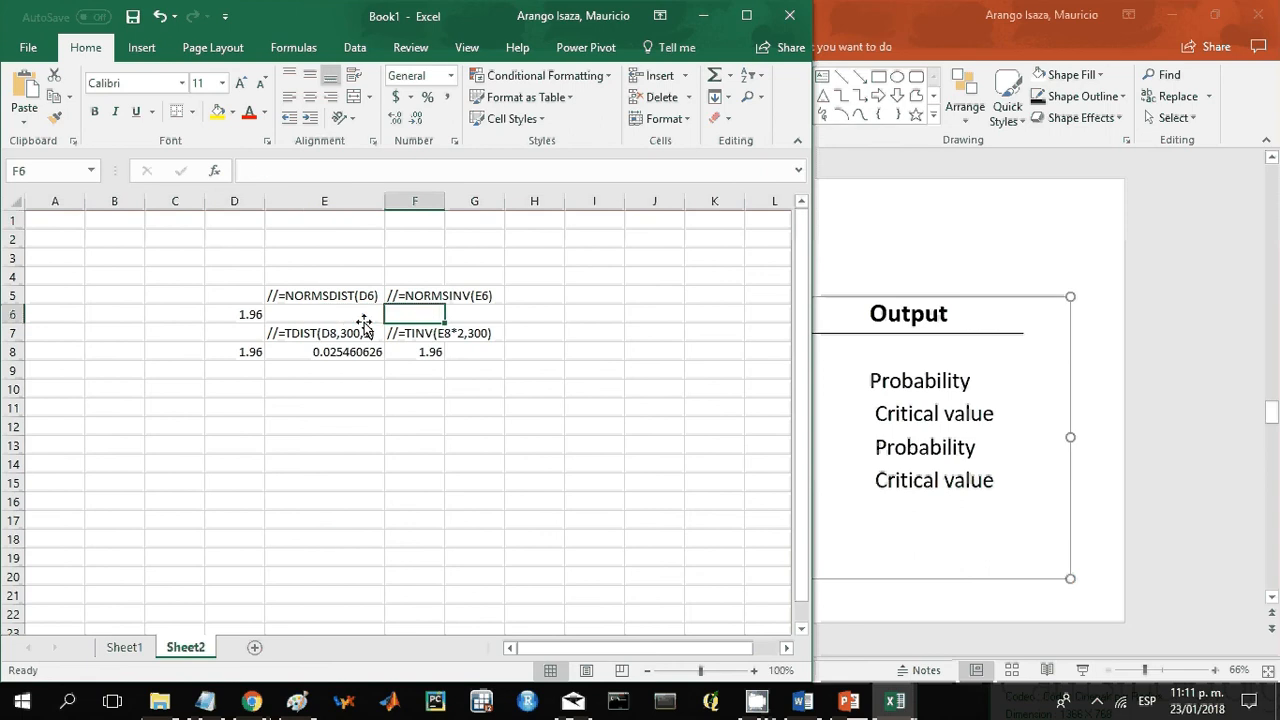
key("Down")
key("Down")
key("Delete")
key("Left")
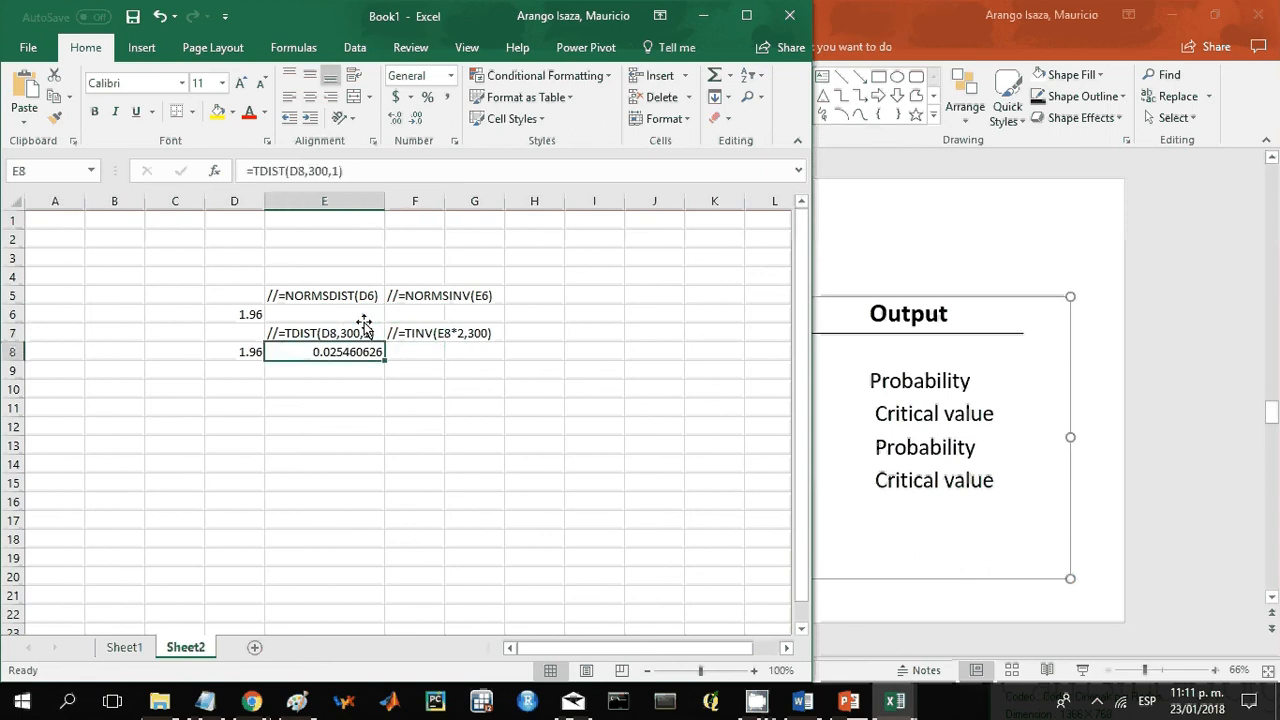
key("Delete")
Begin a new formula in cell E6, under the NORMSDIST label
key("Up")
key("Up")
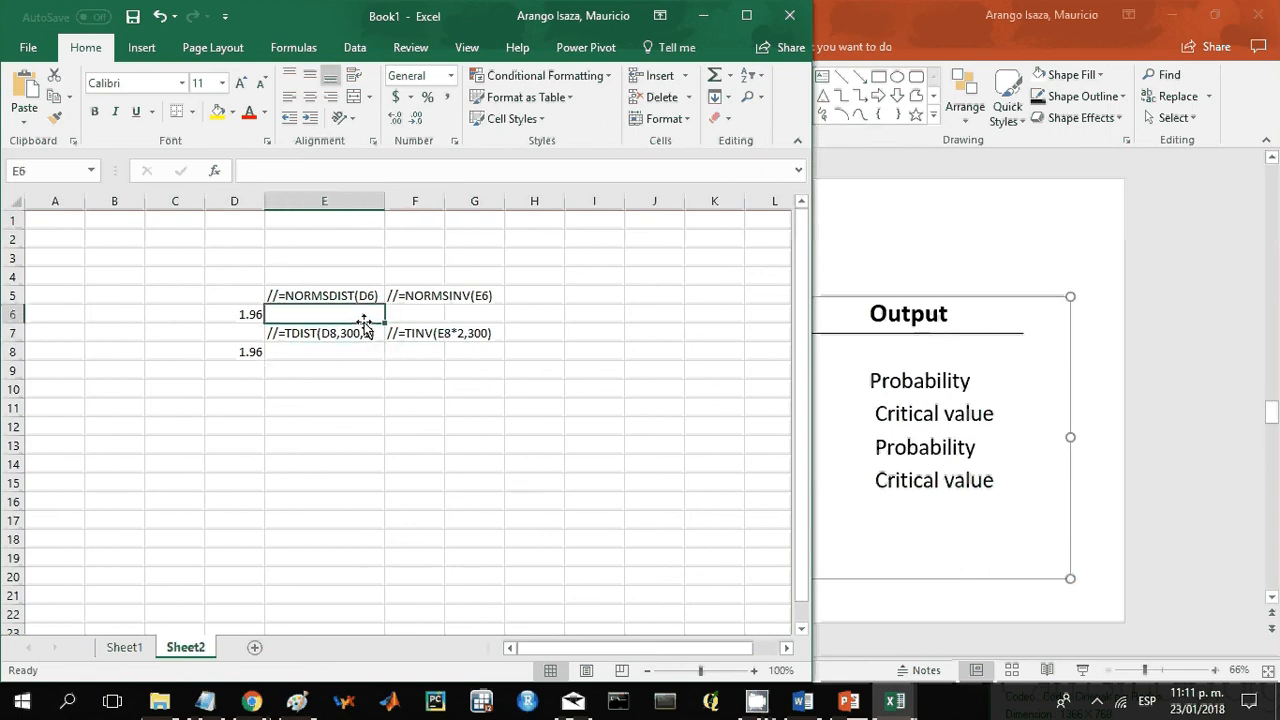
type("=")
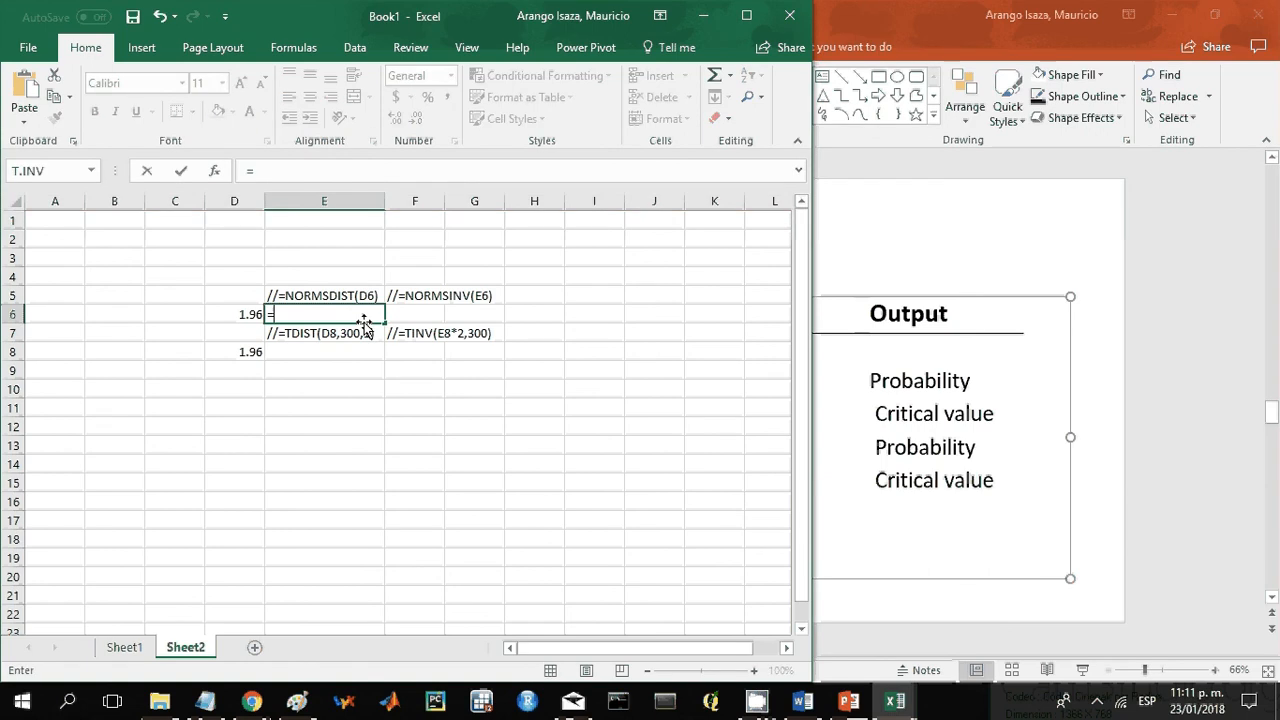
key("Left")
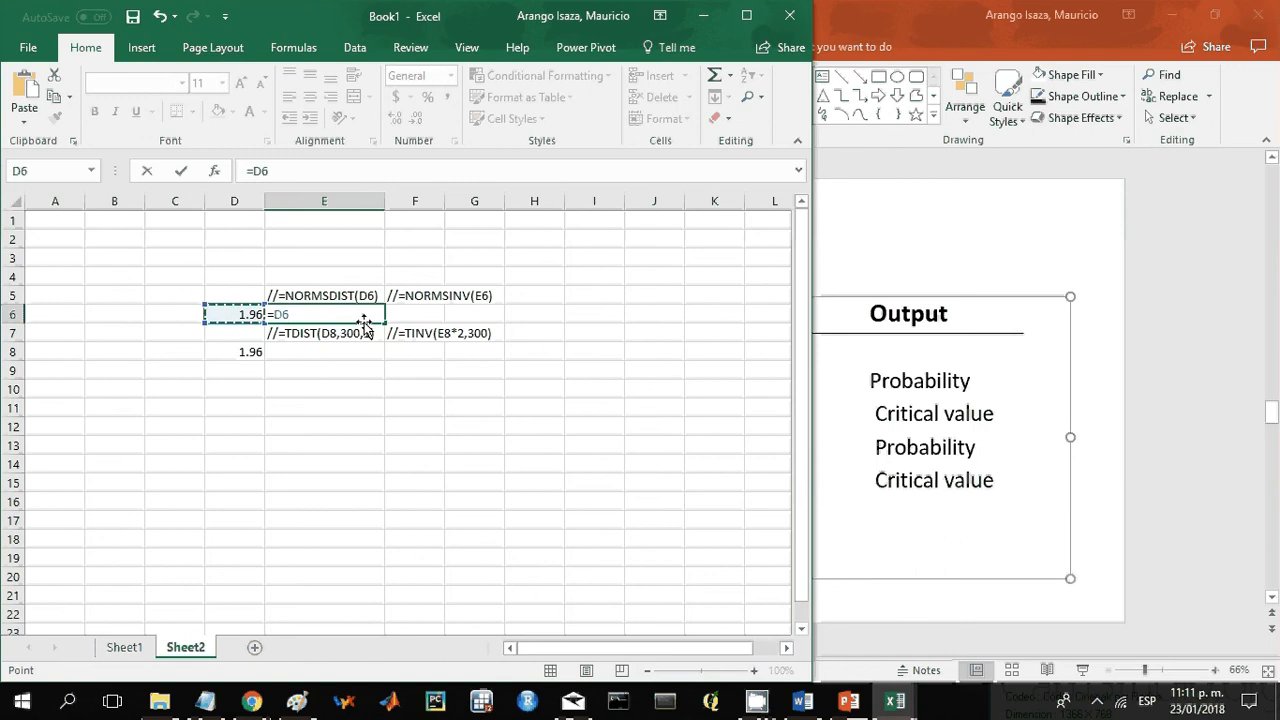
key("Right")
key("Left")
key("Right")
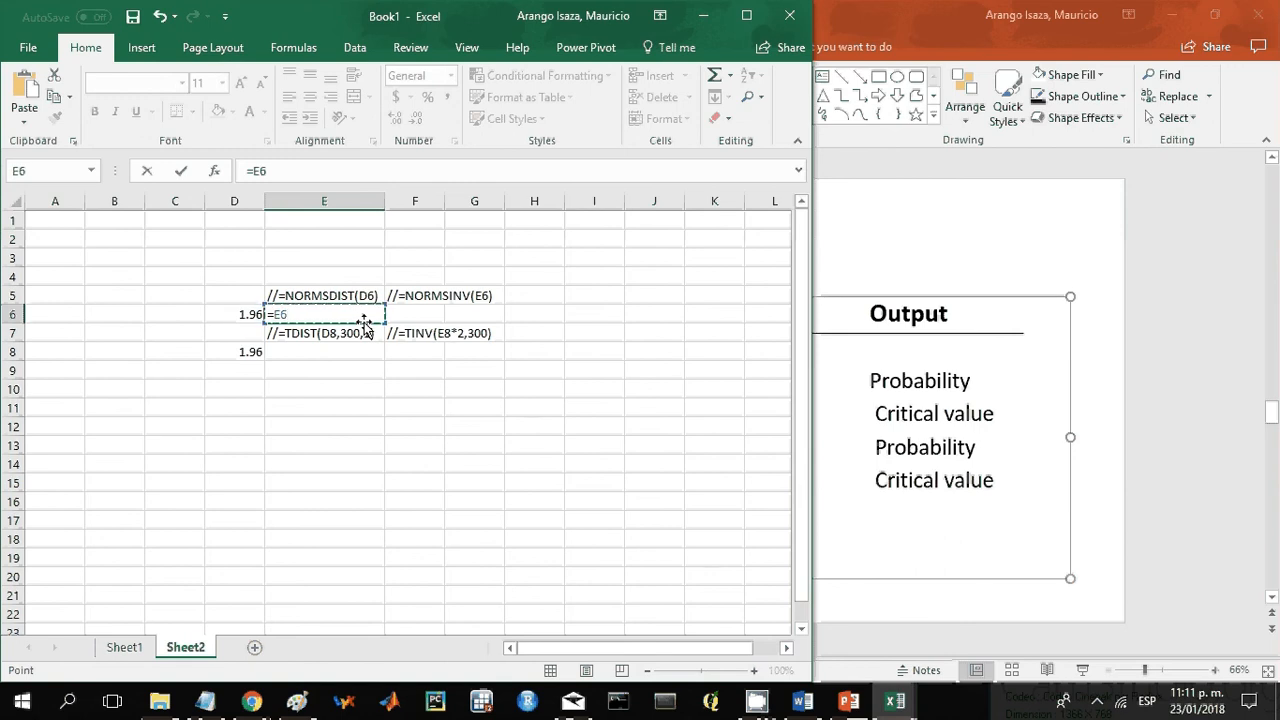
key("BackSpace")
key("BackSpace")
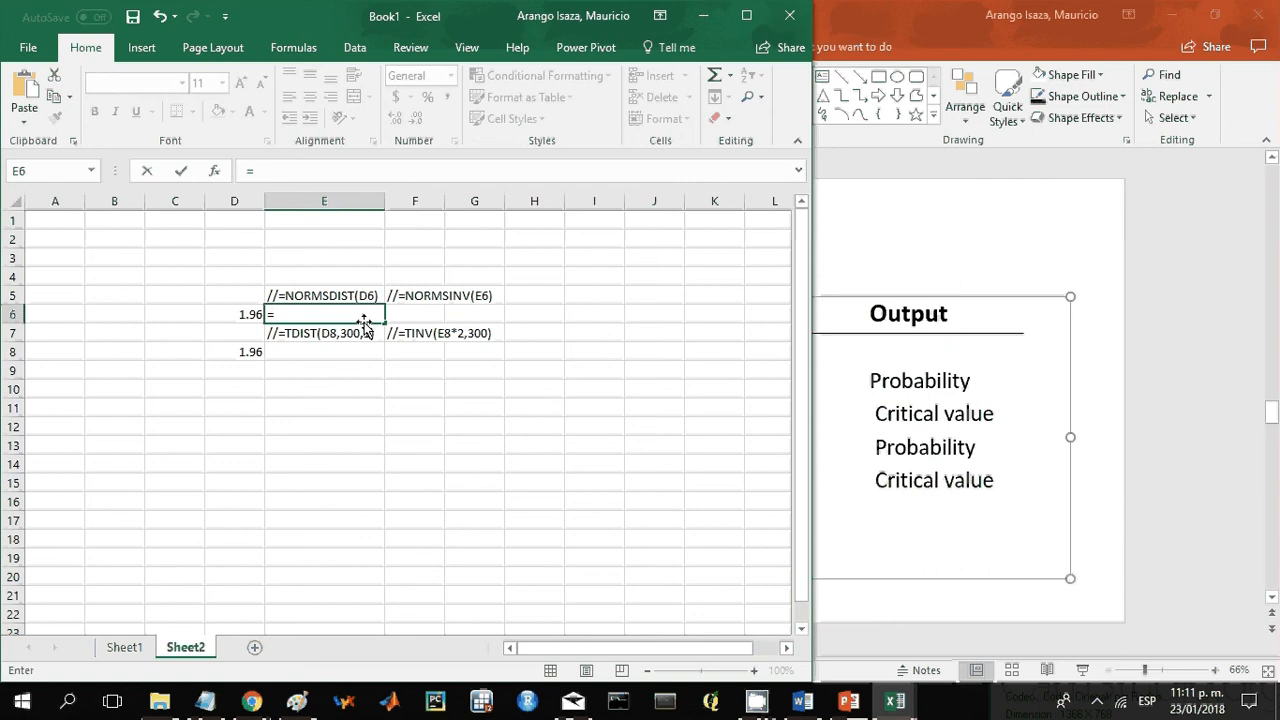
Complete the formula in E6 as =NORMSDIST(D6) to get the standard normal cumulative probability
type("norm")
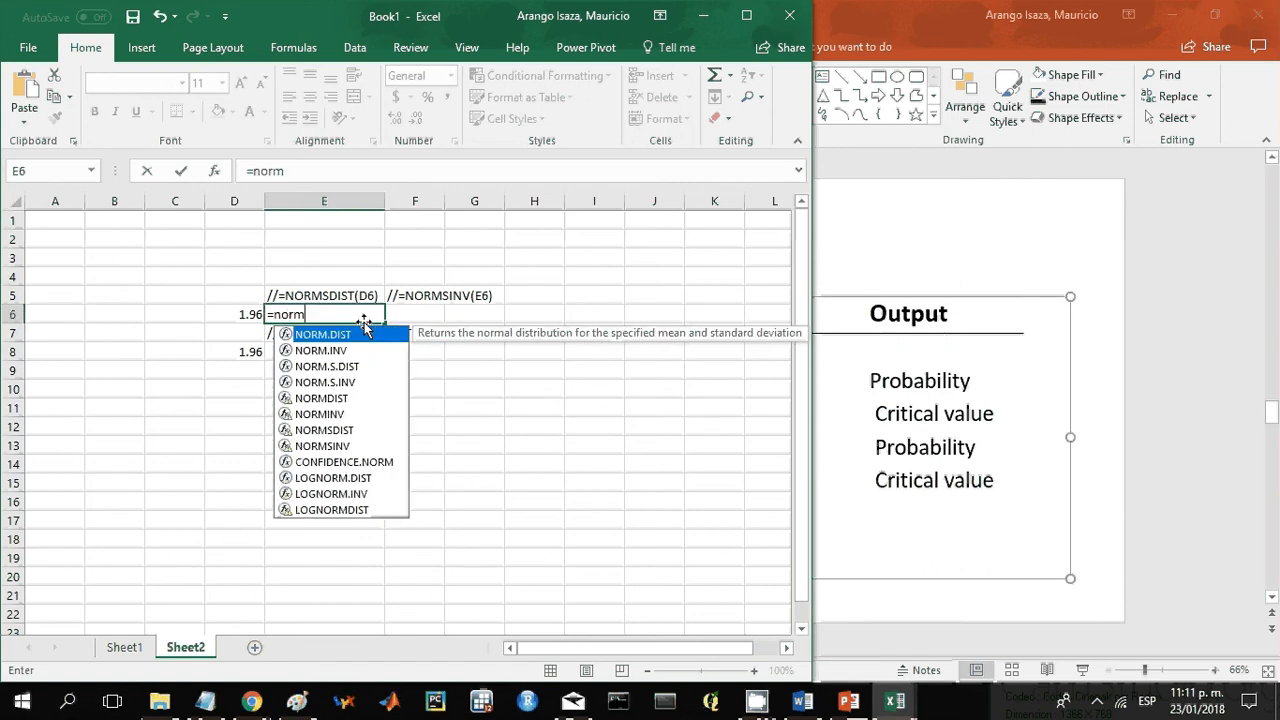
type("s")
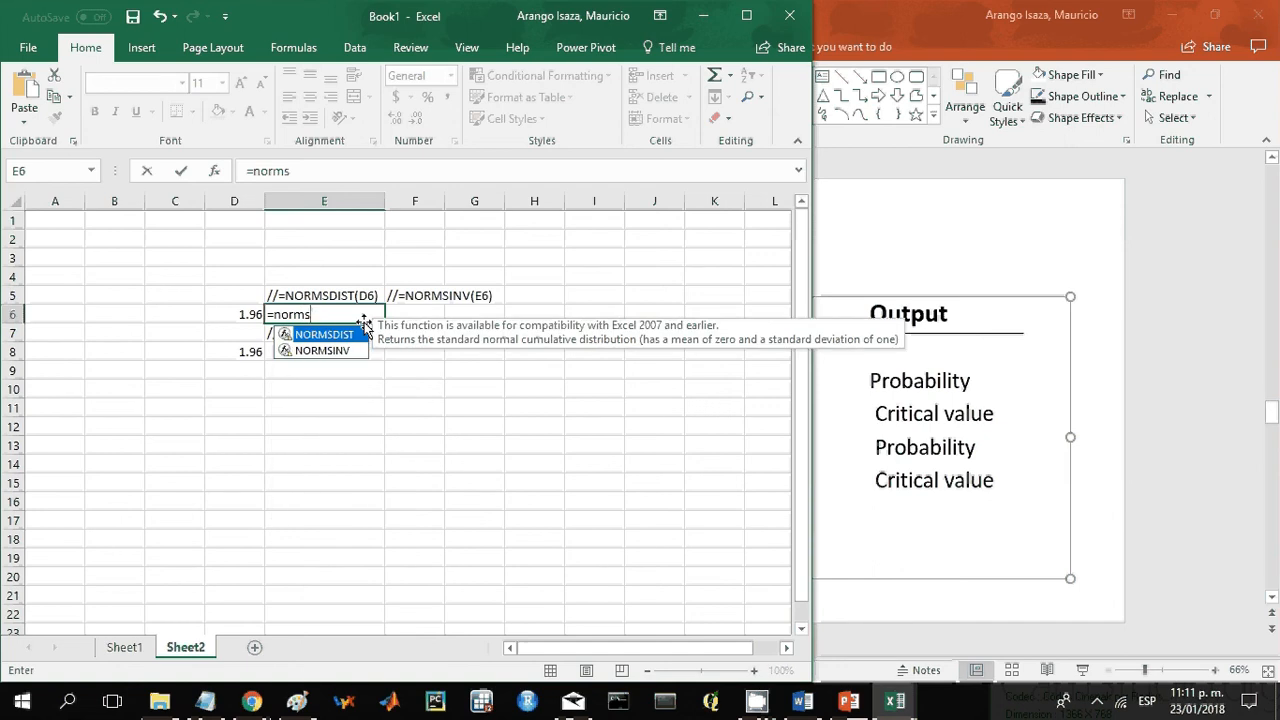
type("dis")
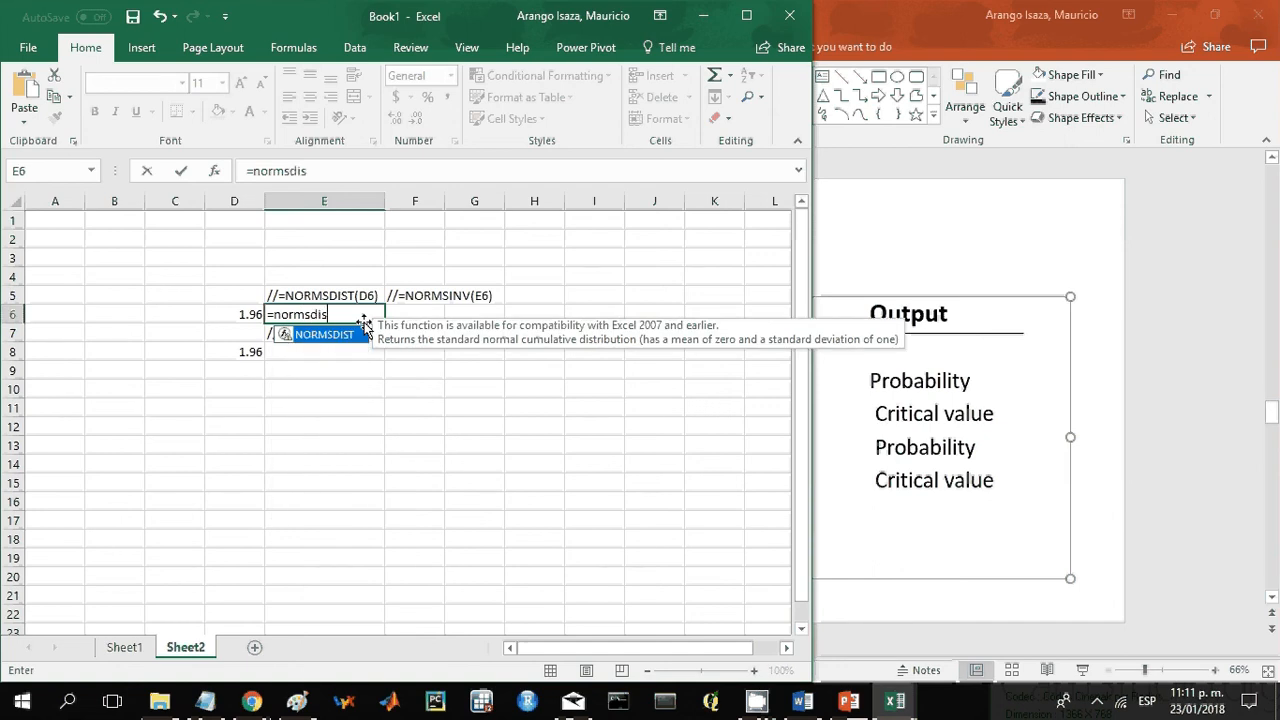
type("t(")
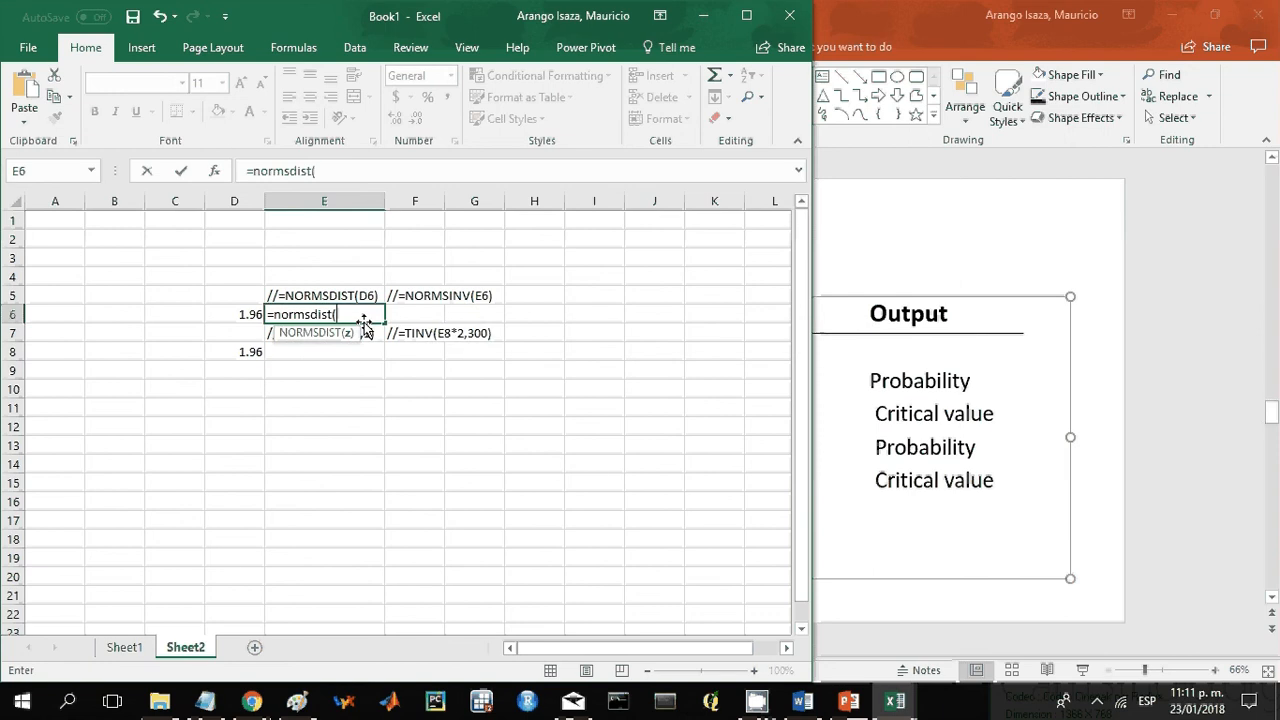
key("Left")
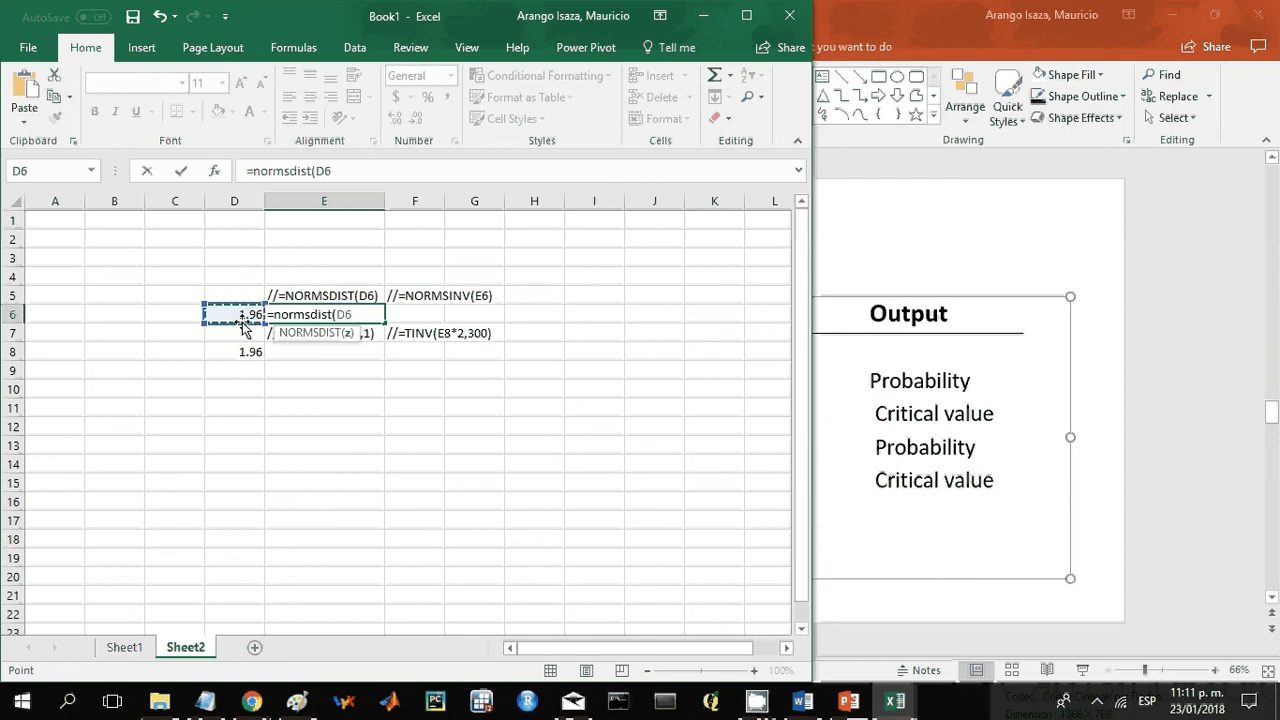
type("=")
key("BackSpace")
type(")")
key("Return")
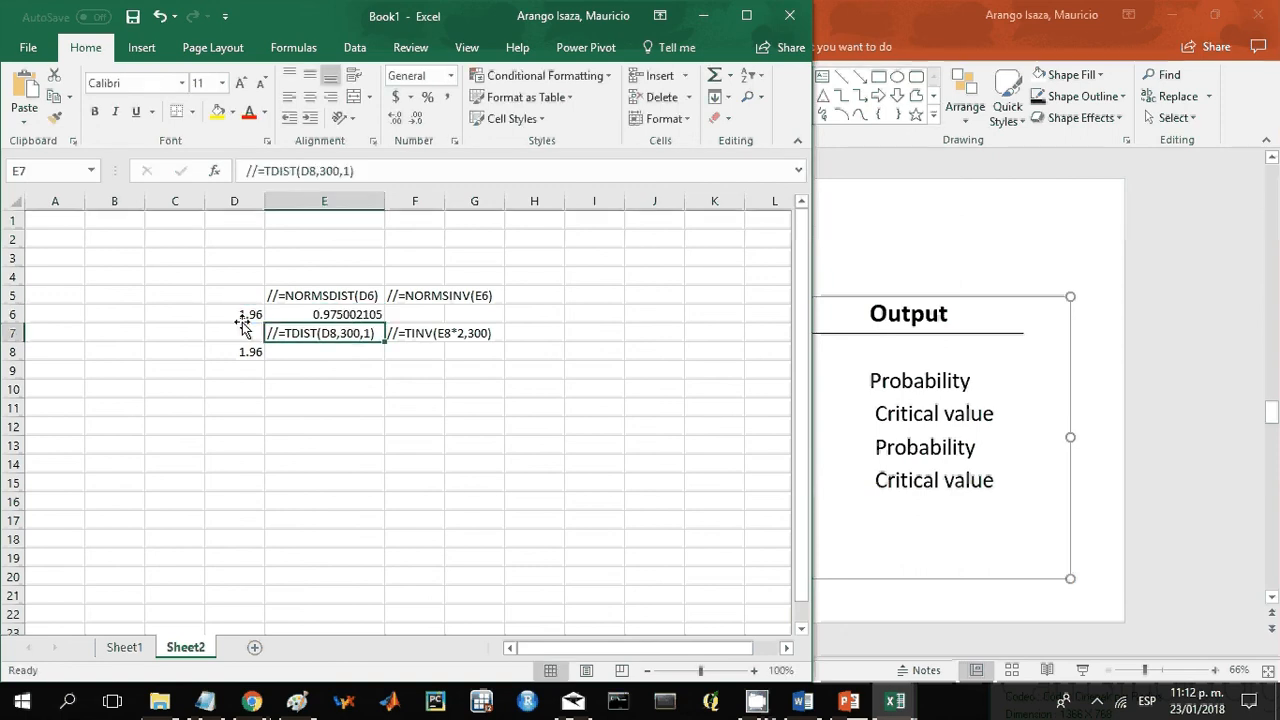
Enter =NORMSINV(E6) in cell F6 and compare the resulting critical value with the original value in D6
left_click(326, 307)
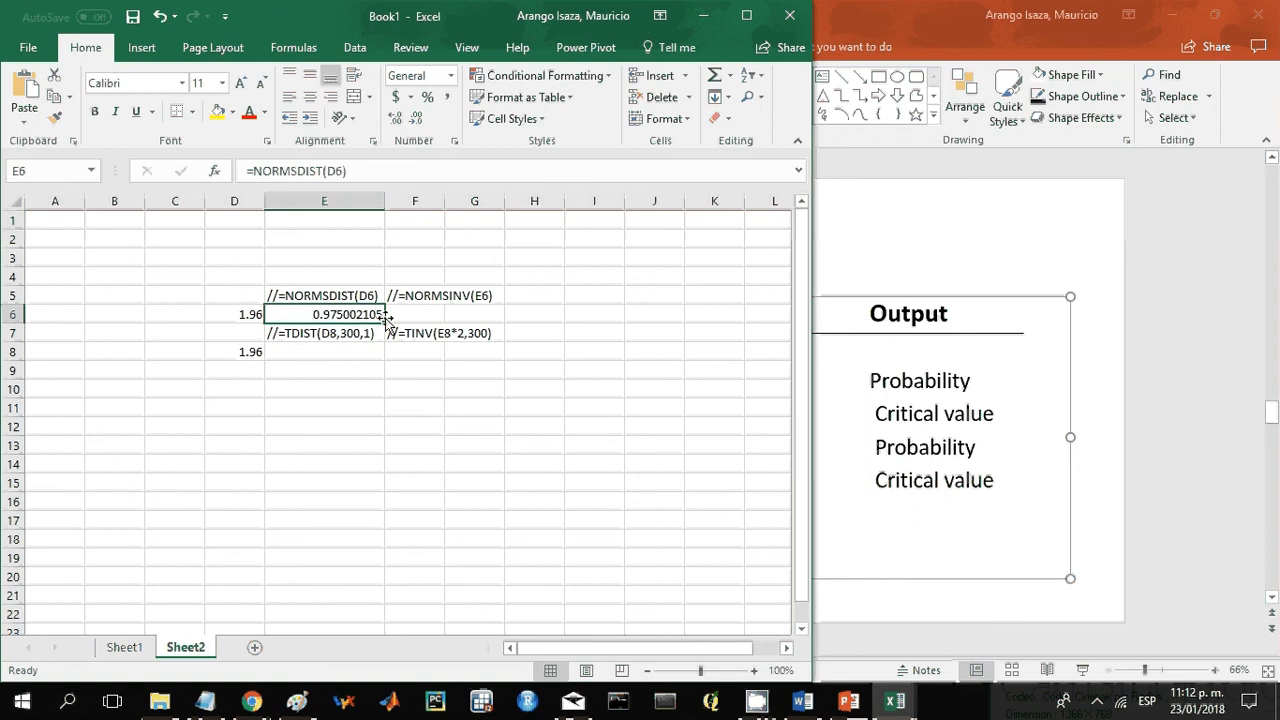
left_click(400, 314)
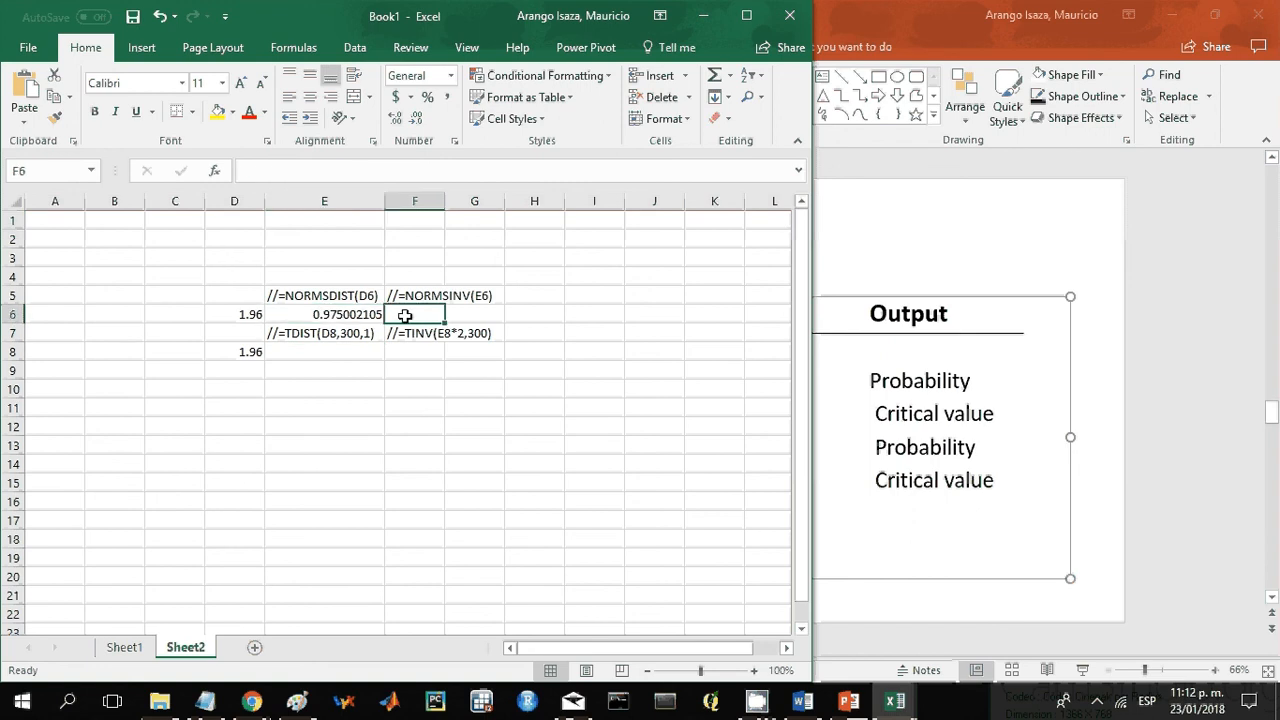
left_click(341, 313)
left_click(399, 314)
type("=")
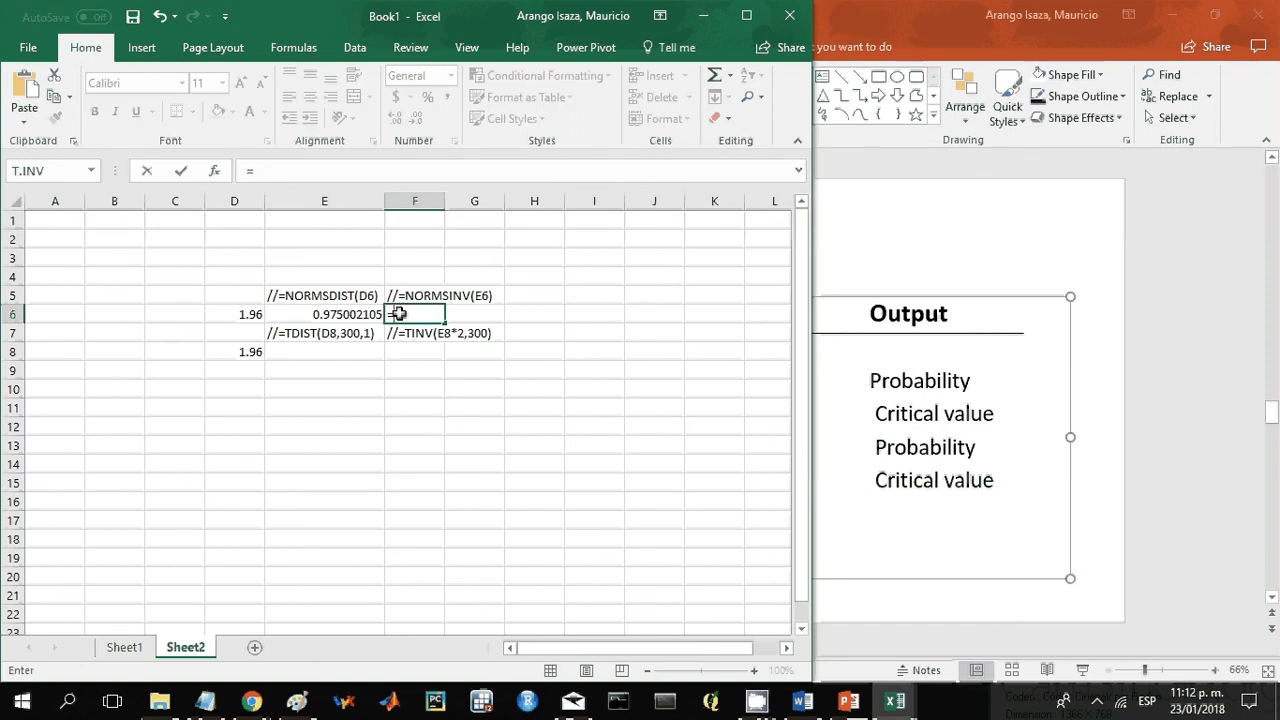
type("nor")
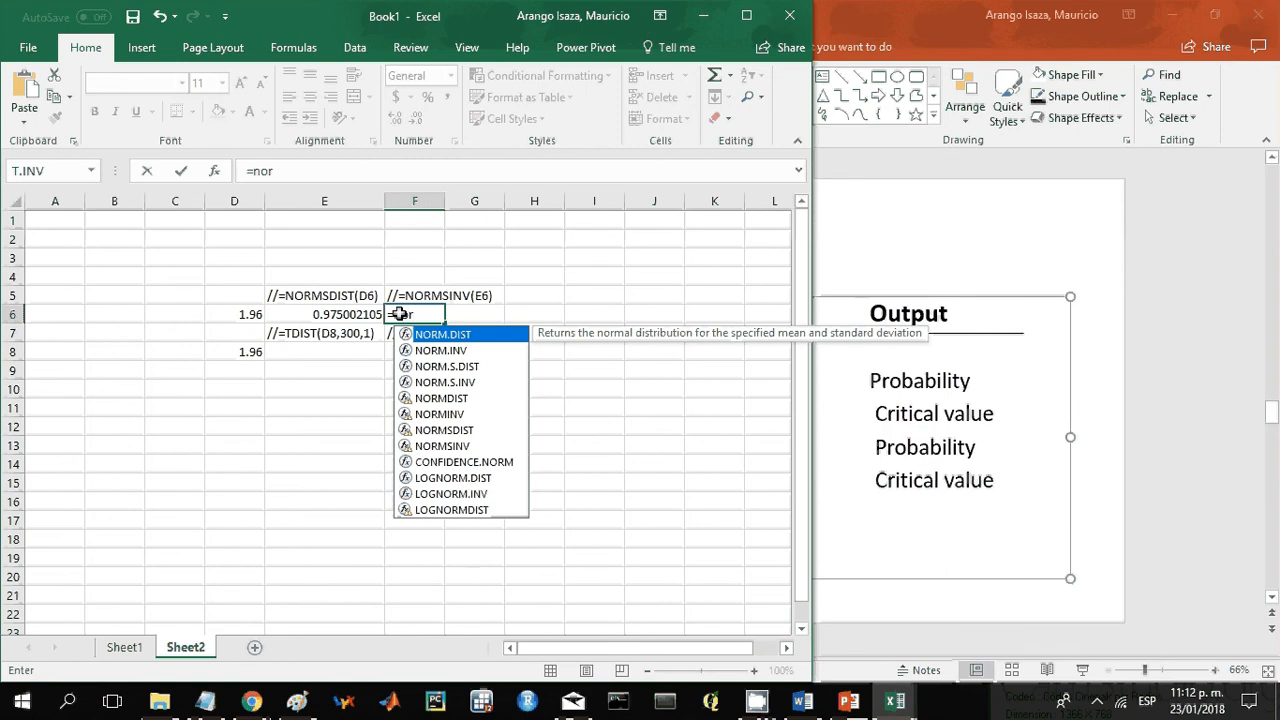
type("mi")
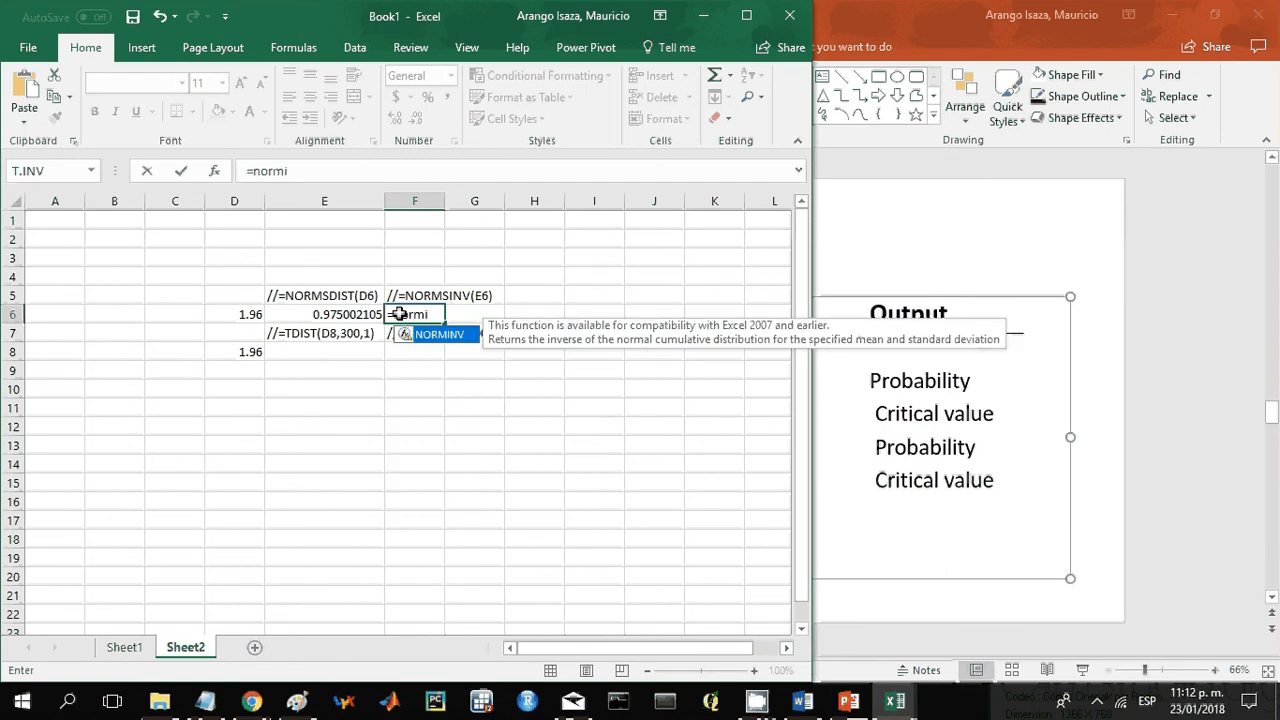
key("BackSpace")
type("s")
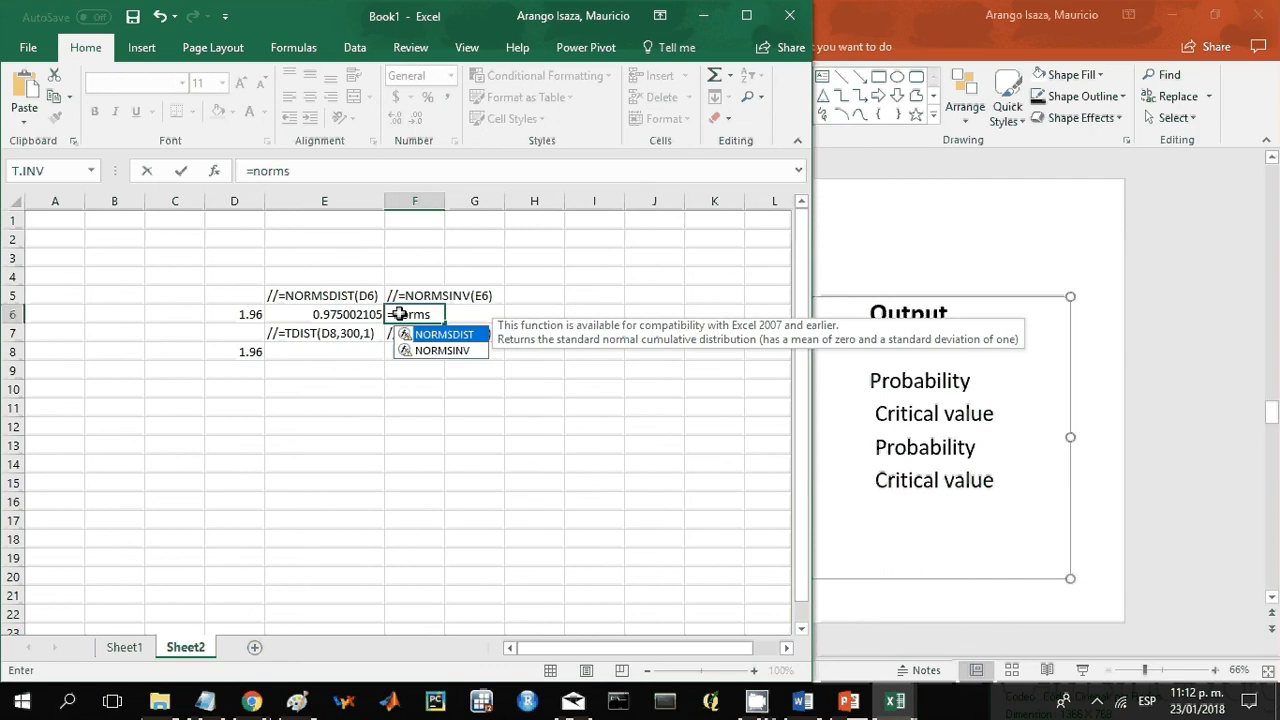
type("in")
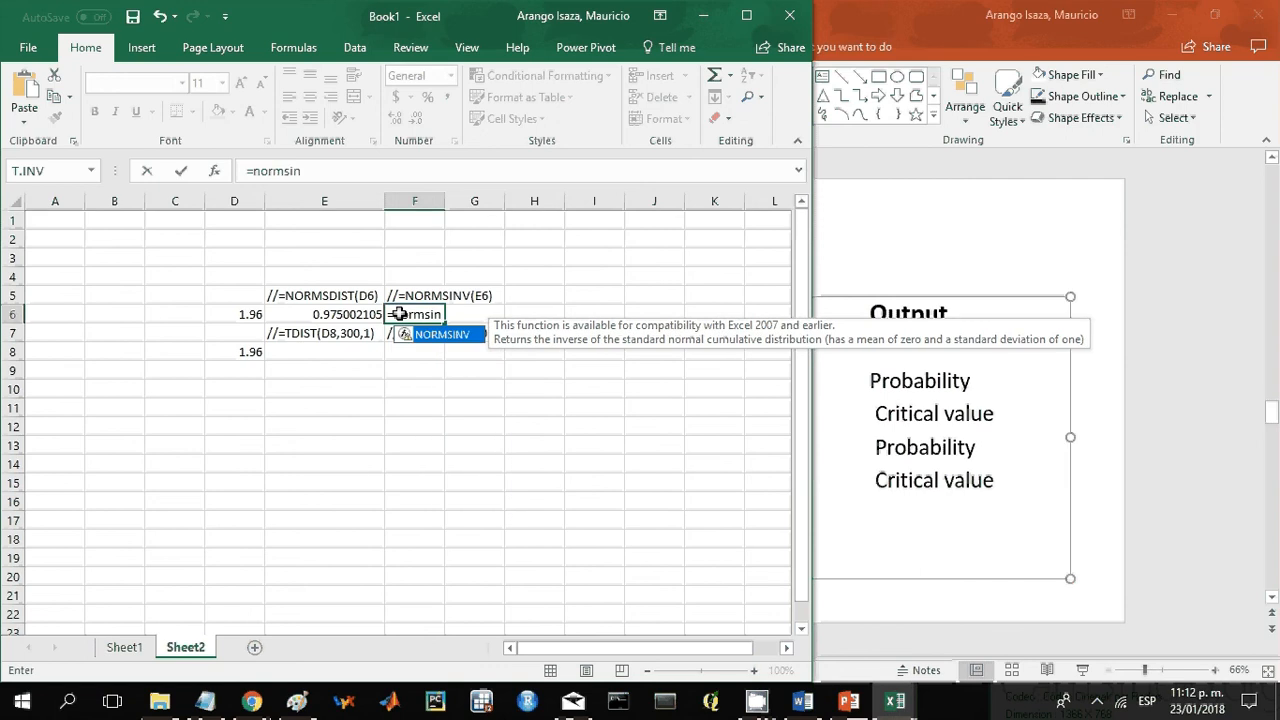
type("v(")
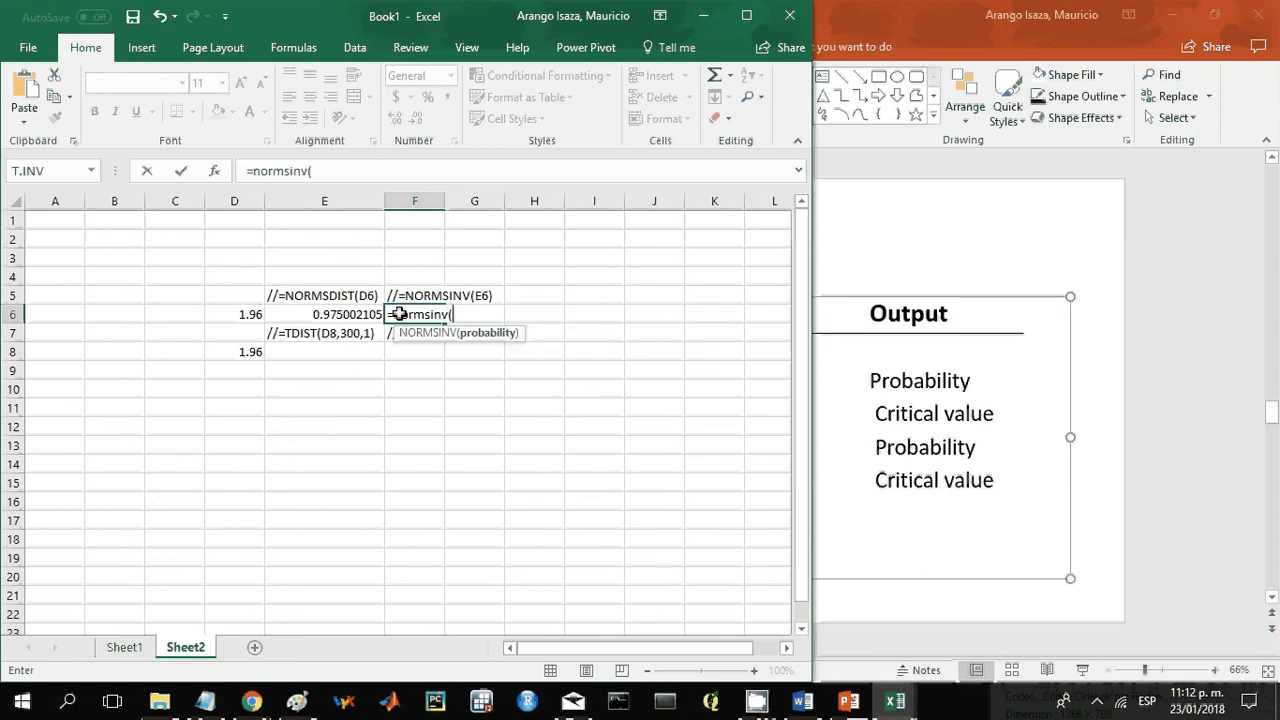
key("Left")
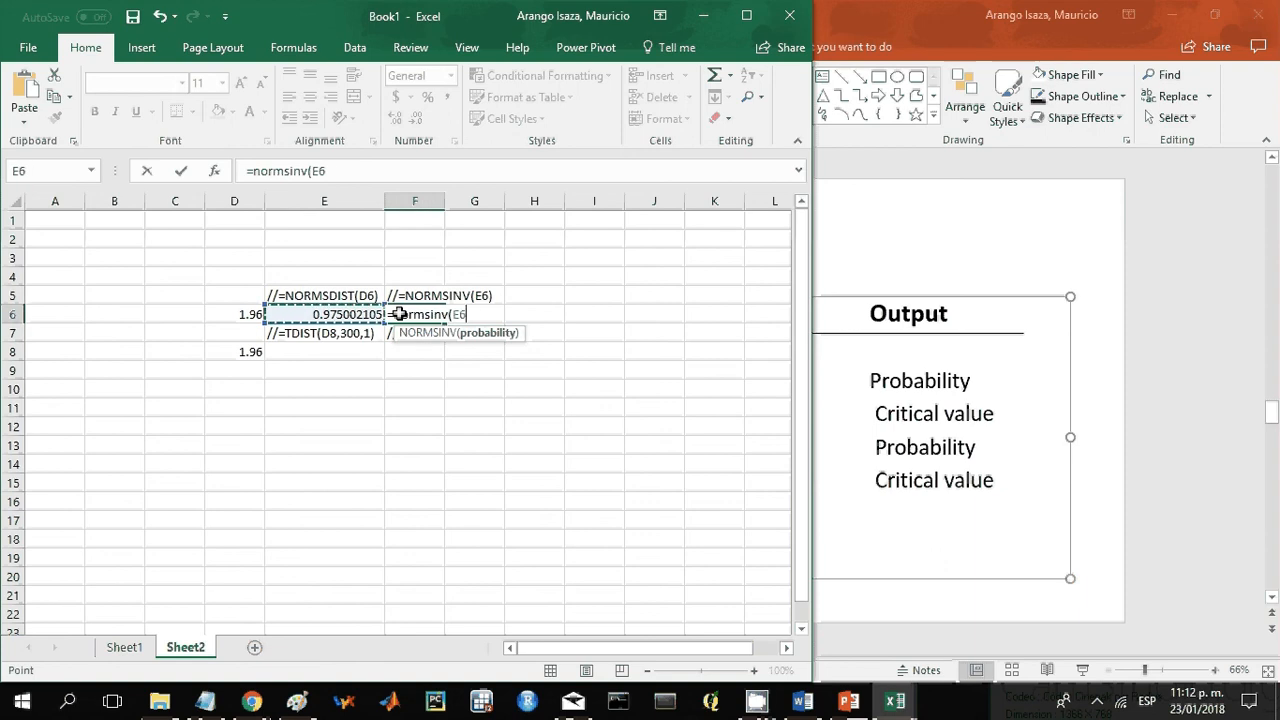
type(")")
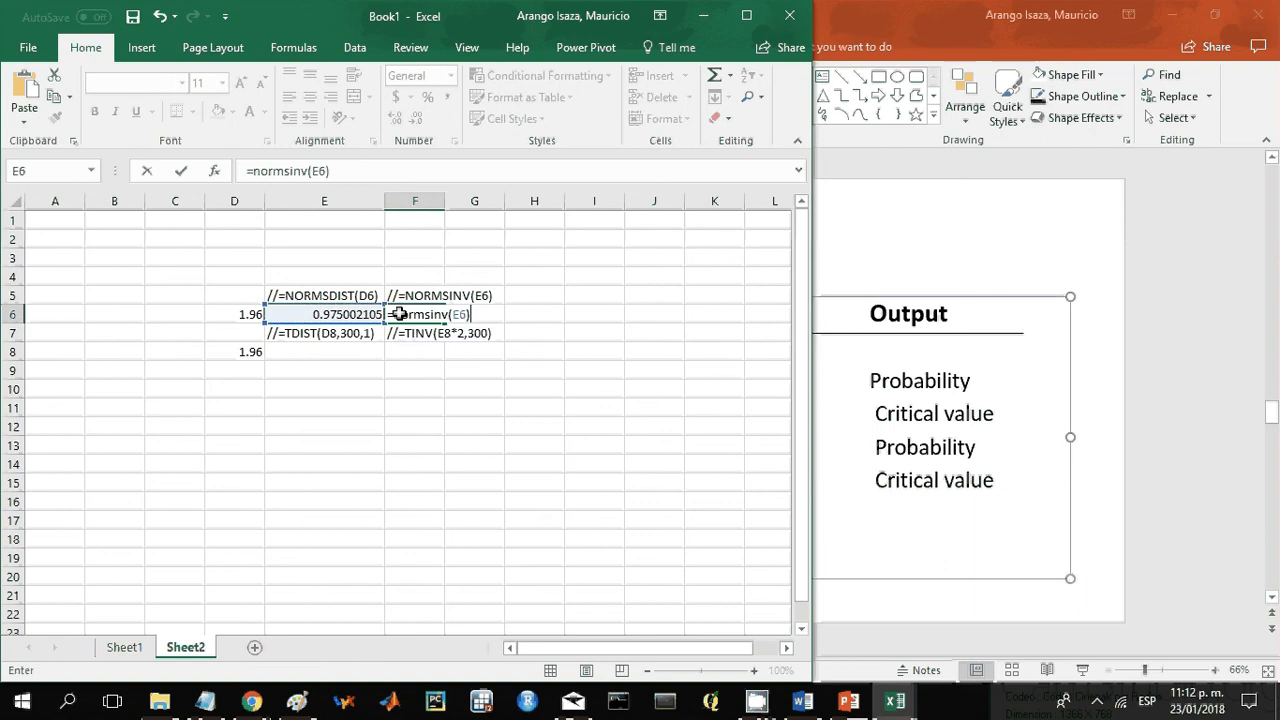
key("Return")
left_click(428, 318)
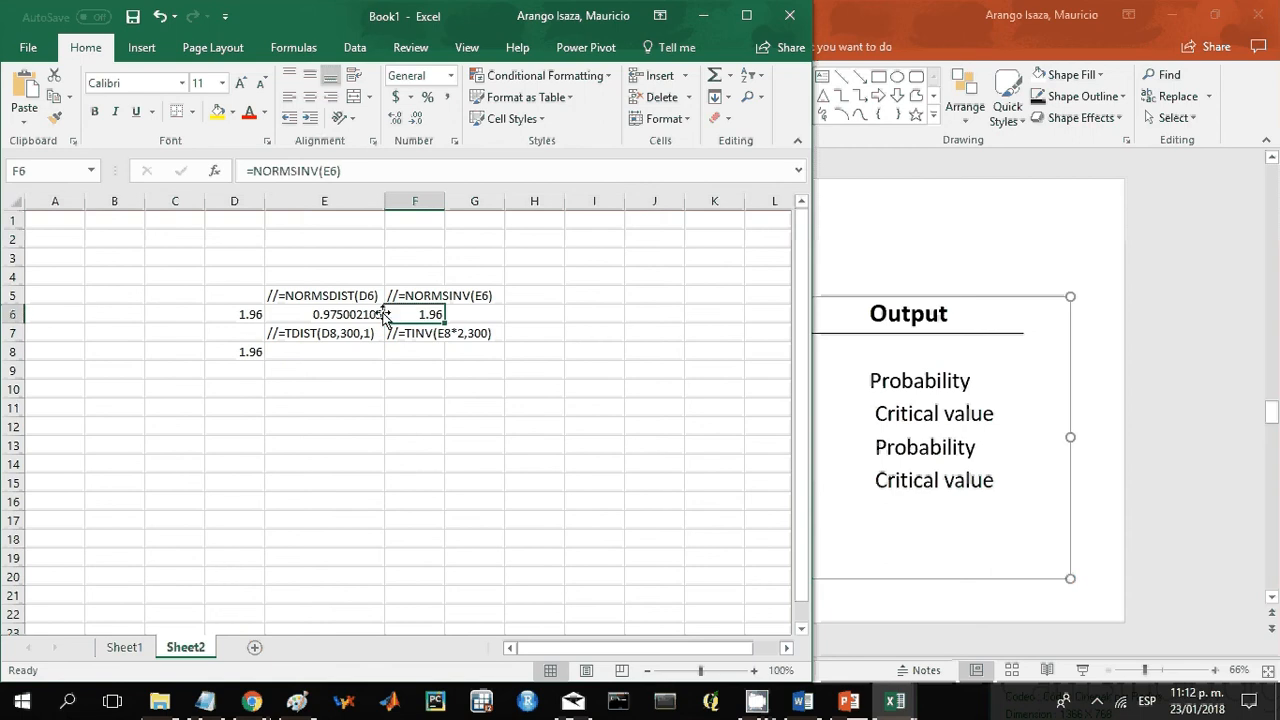
left_click(240, 317)
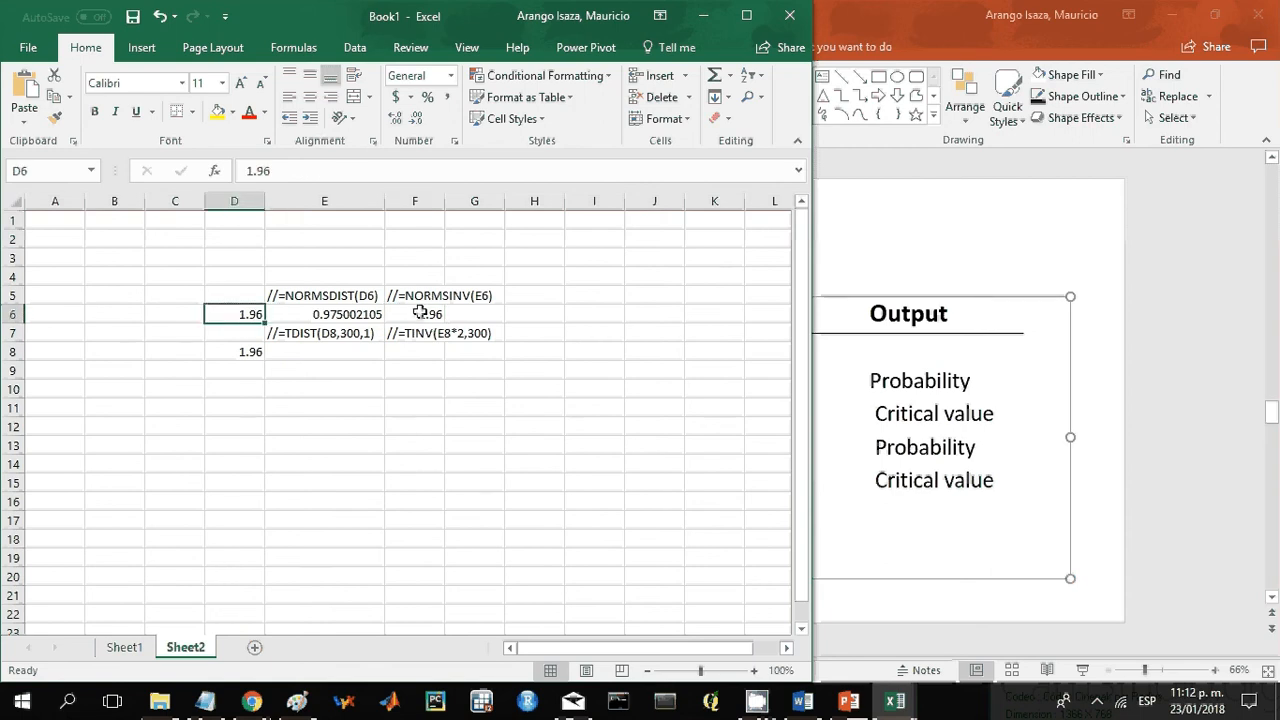
left_click(391, 314)
Enter =TDIST(D8,300,1) in cell E8 to get the one-tailed t-distribution probability with 300 degrees of freedom
left_click(314, 353)
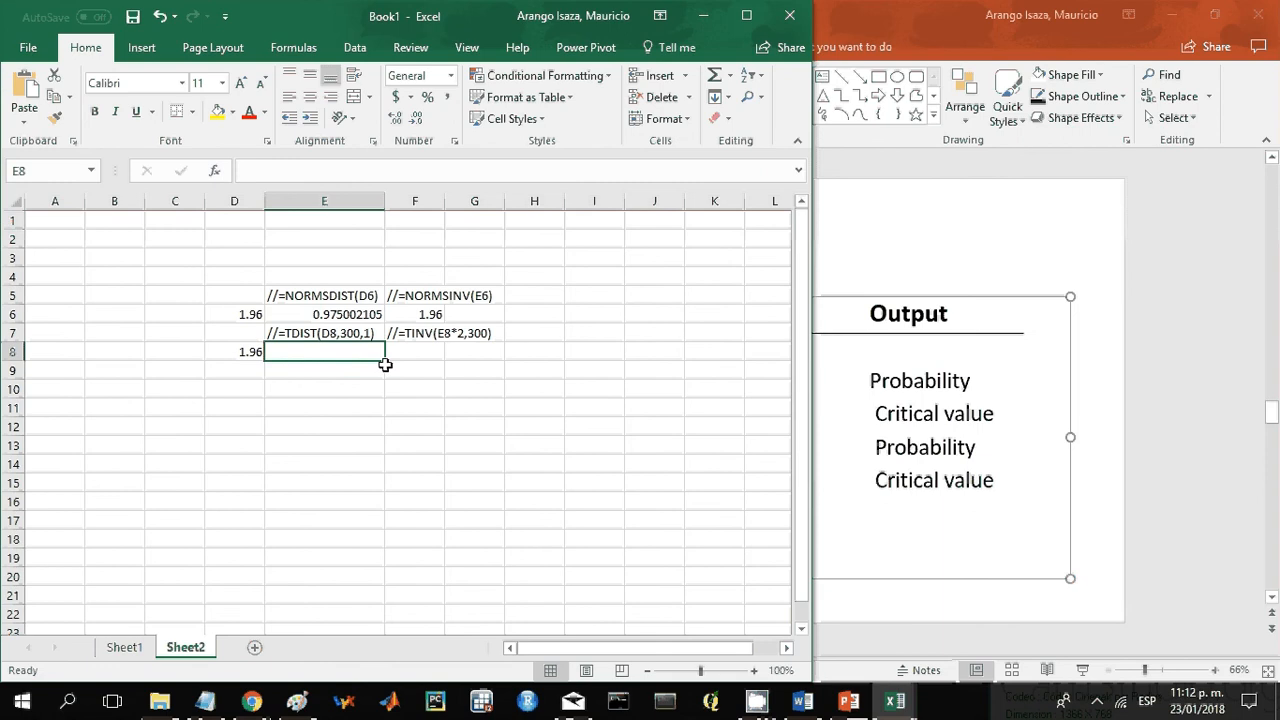
type("=")
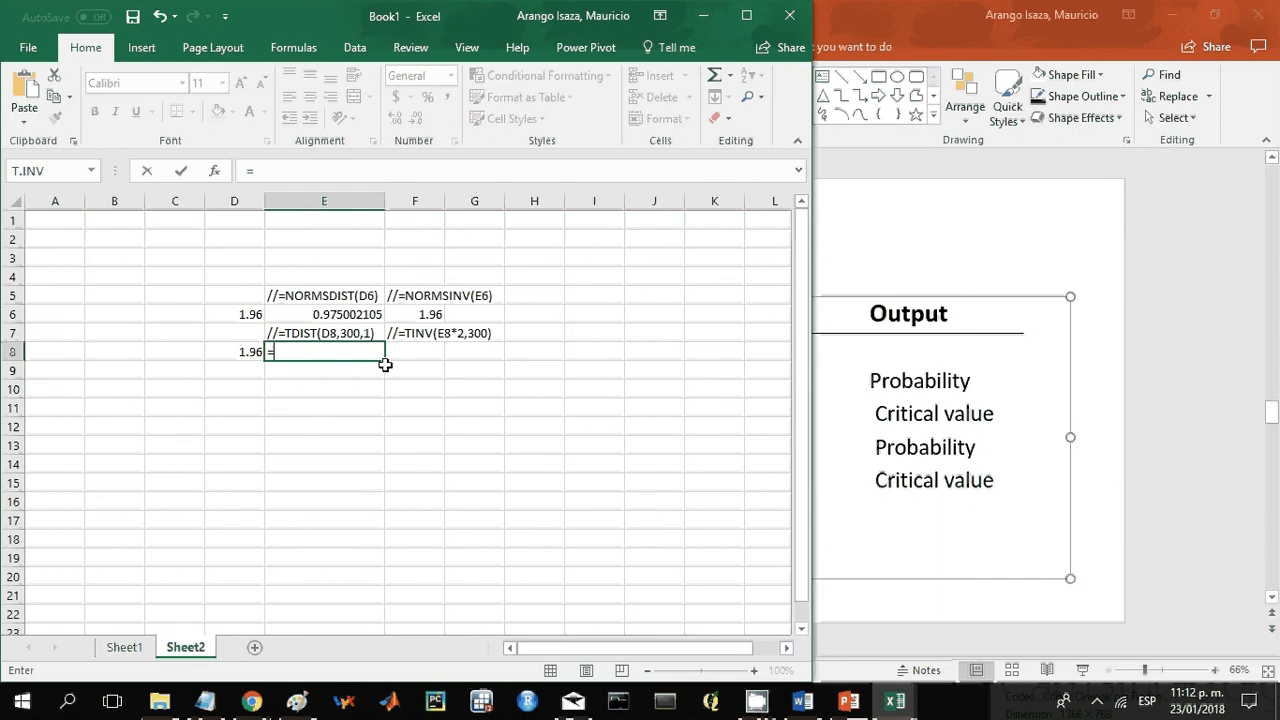
type("td")
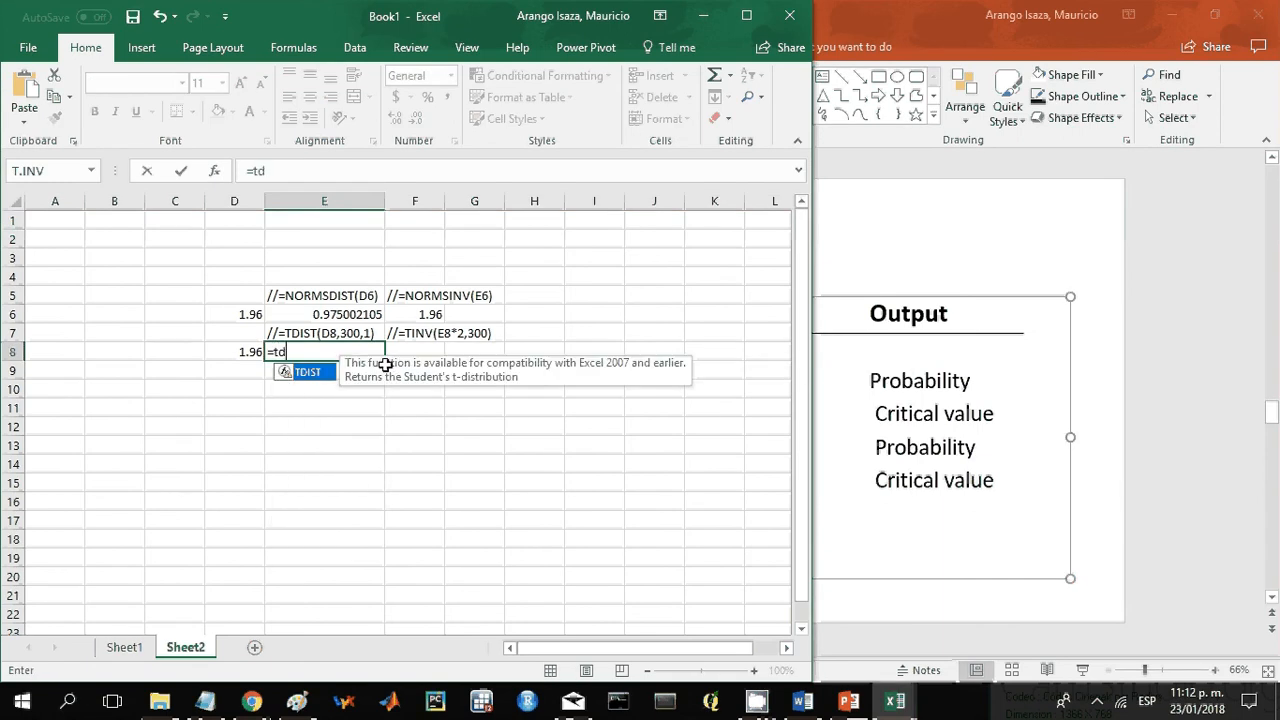
type("ist(")
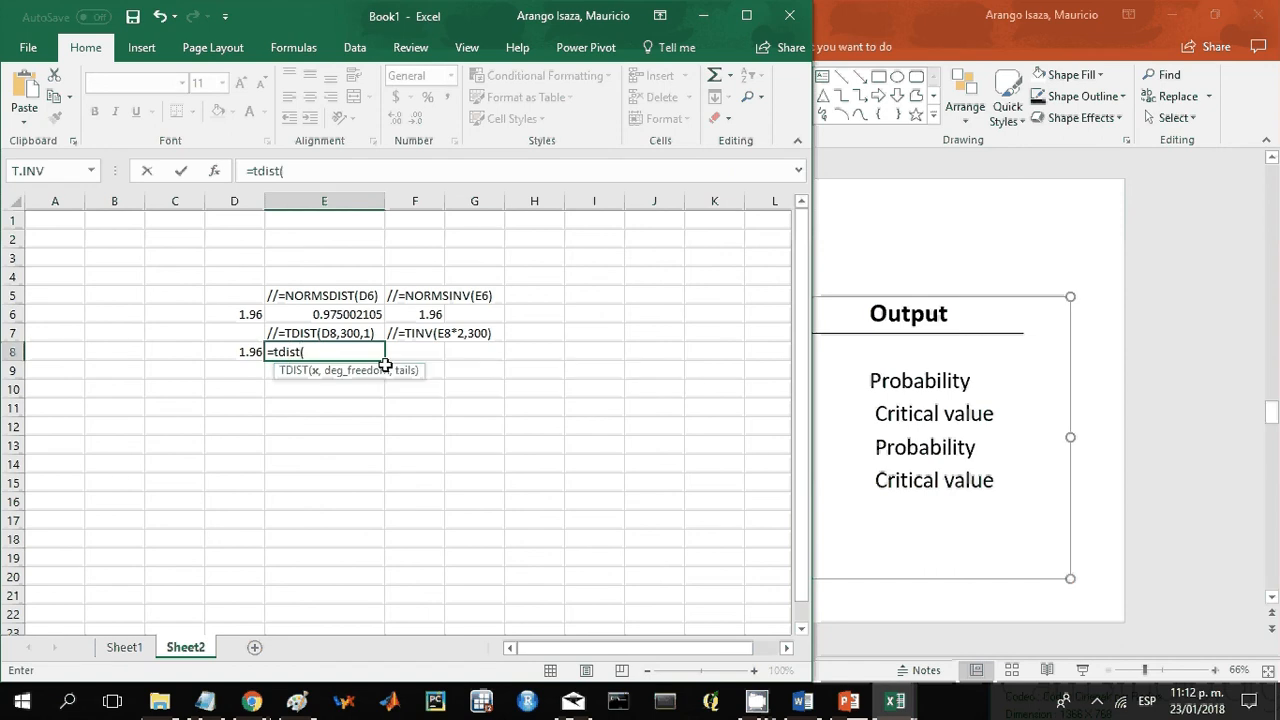
key("Left")
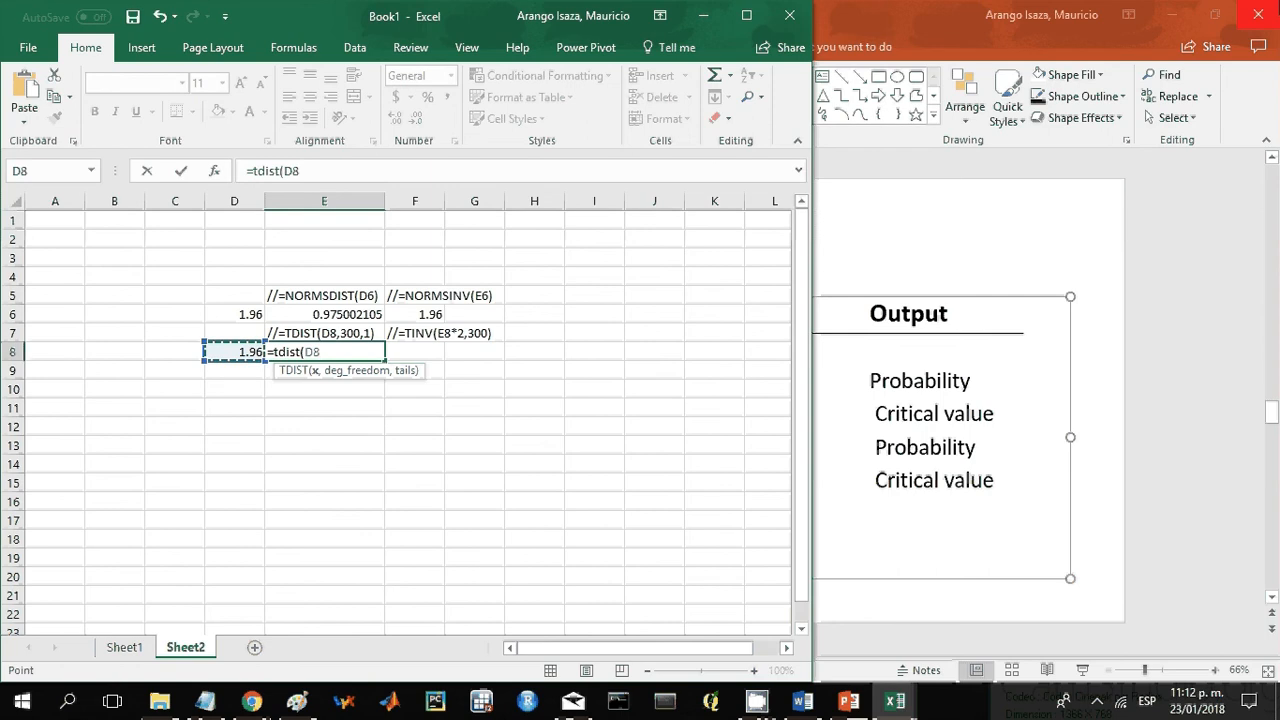
type(",")
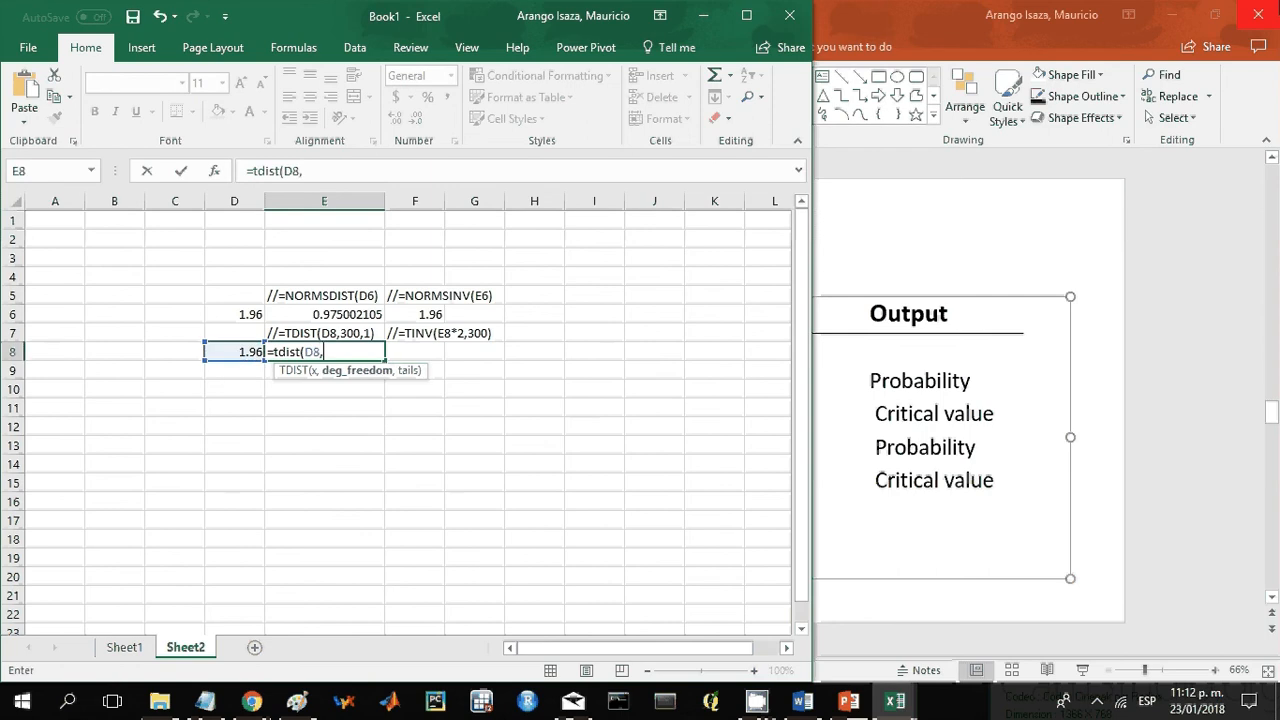
type("300")
type(",")
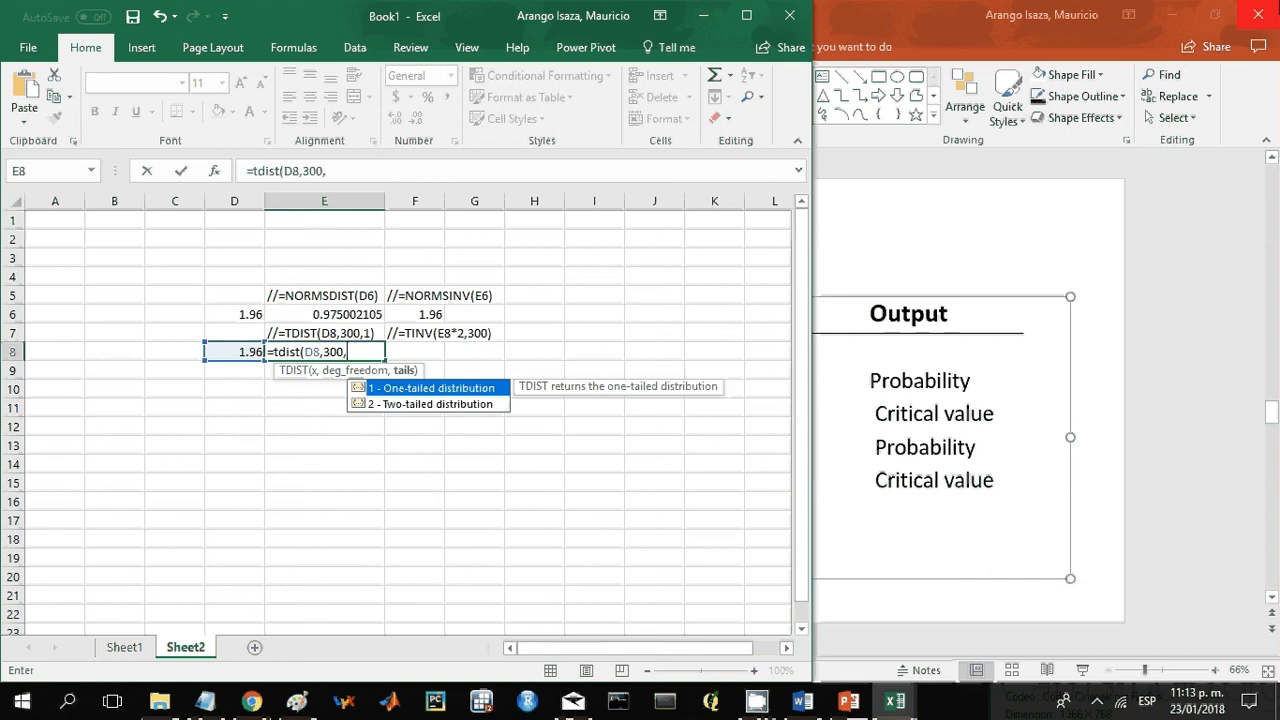
type("1")
type(")")
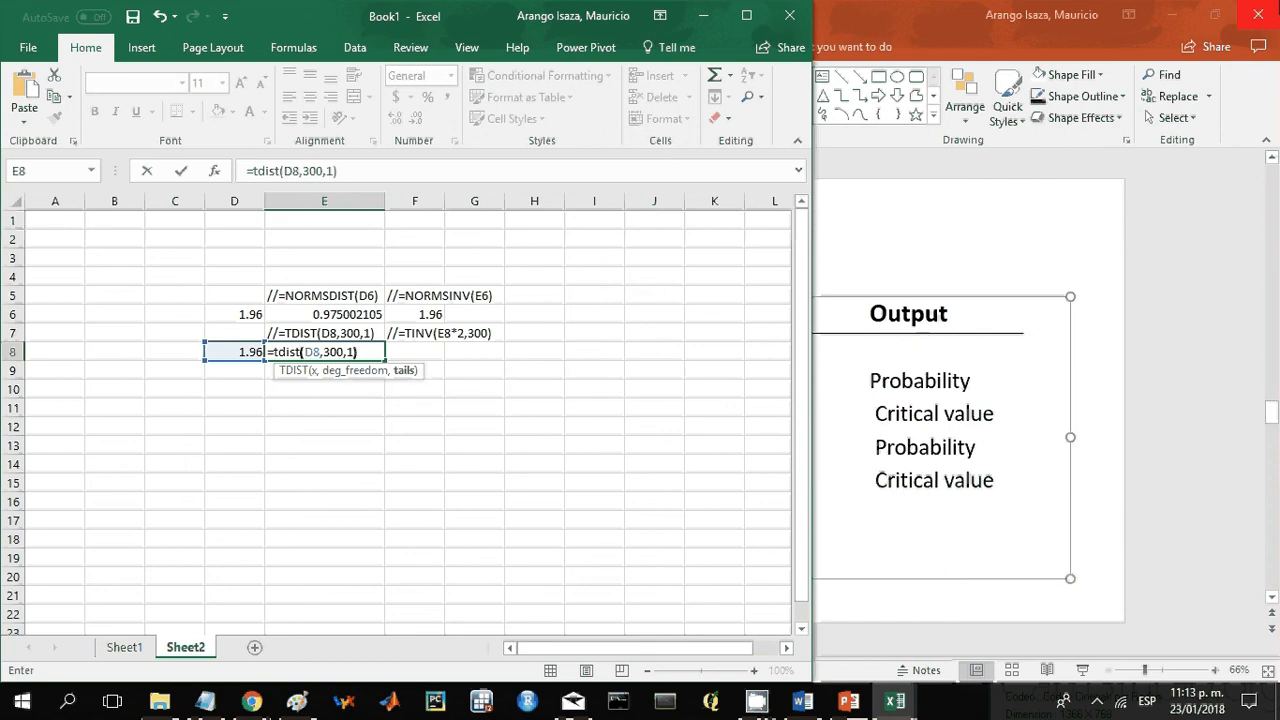
key("Return")
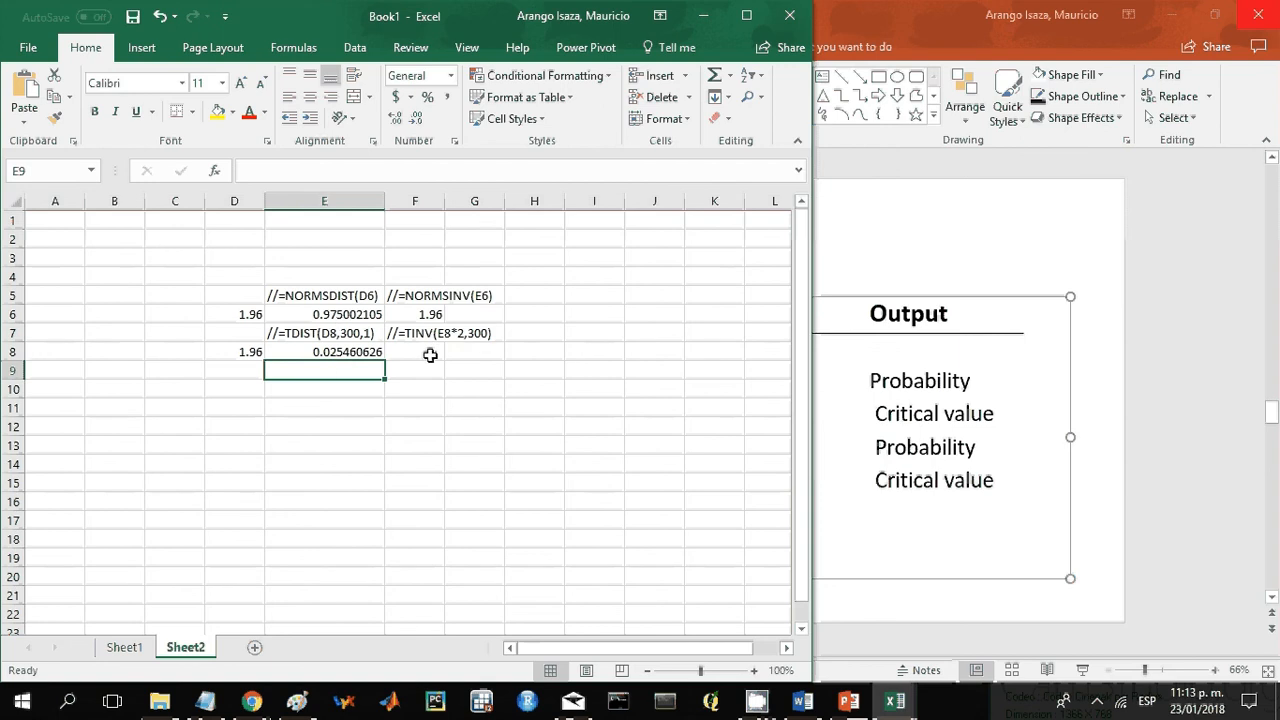
Enter =TINV(E8*2,300) in cell F8 and compare the resulting critical value with the original value in D8
left_click(430, 354)
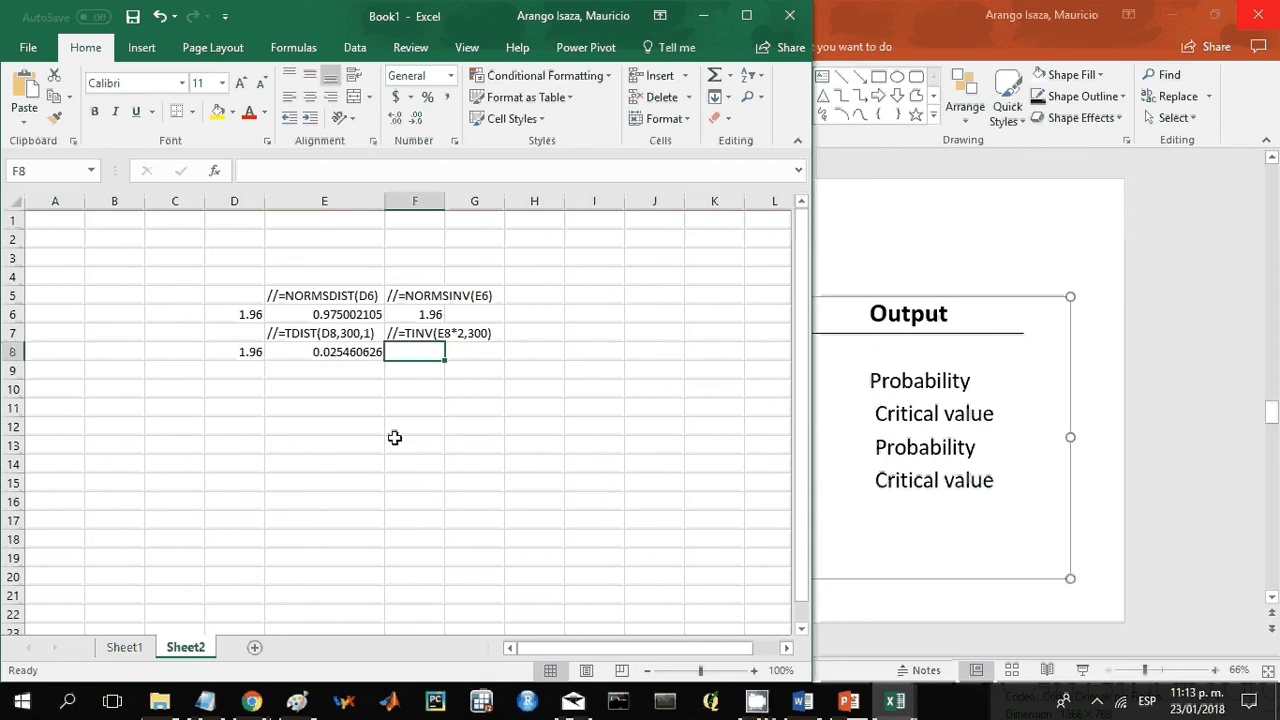
type("=")
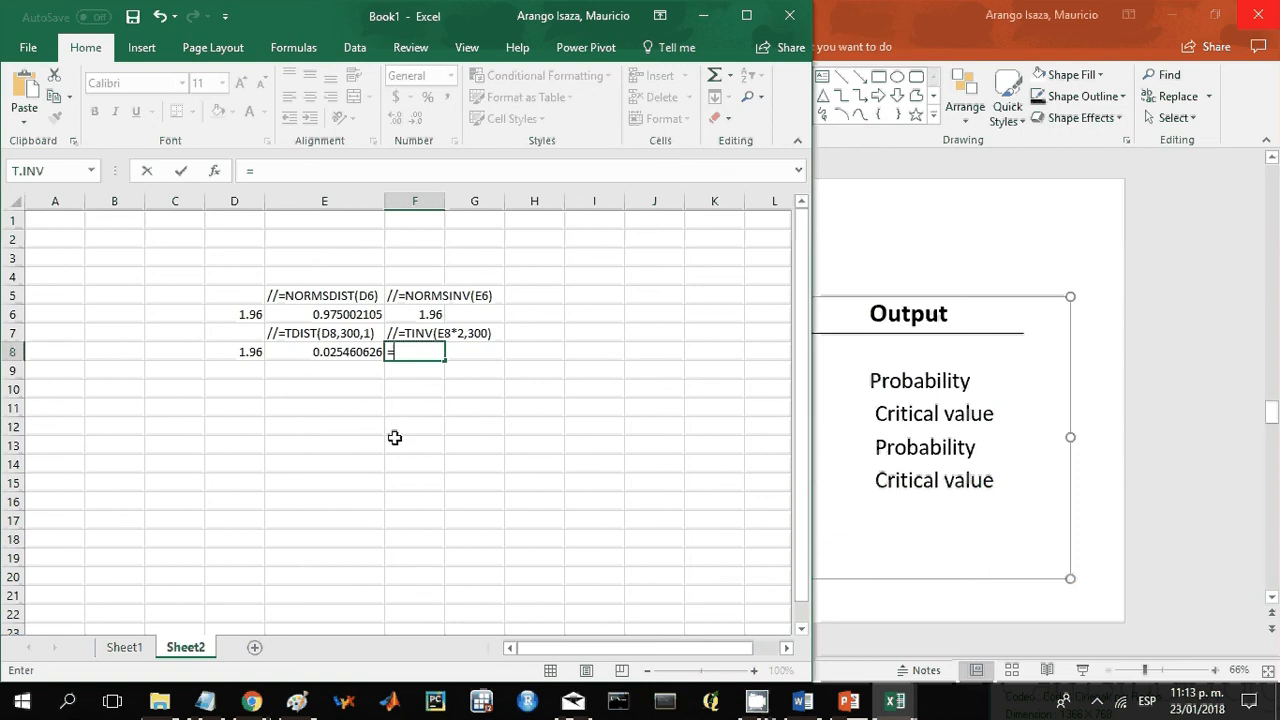
type("tinv")
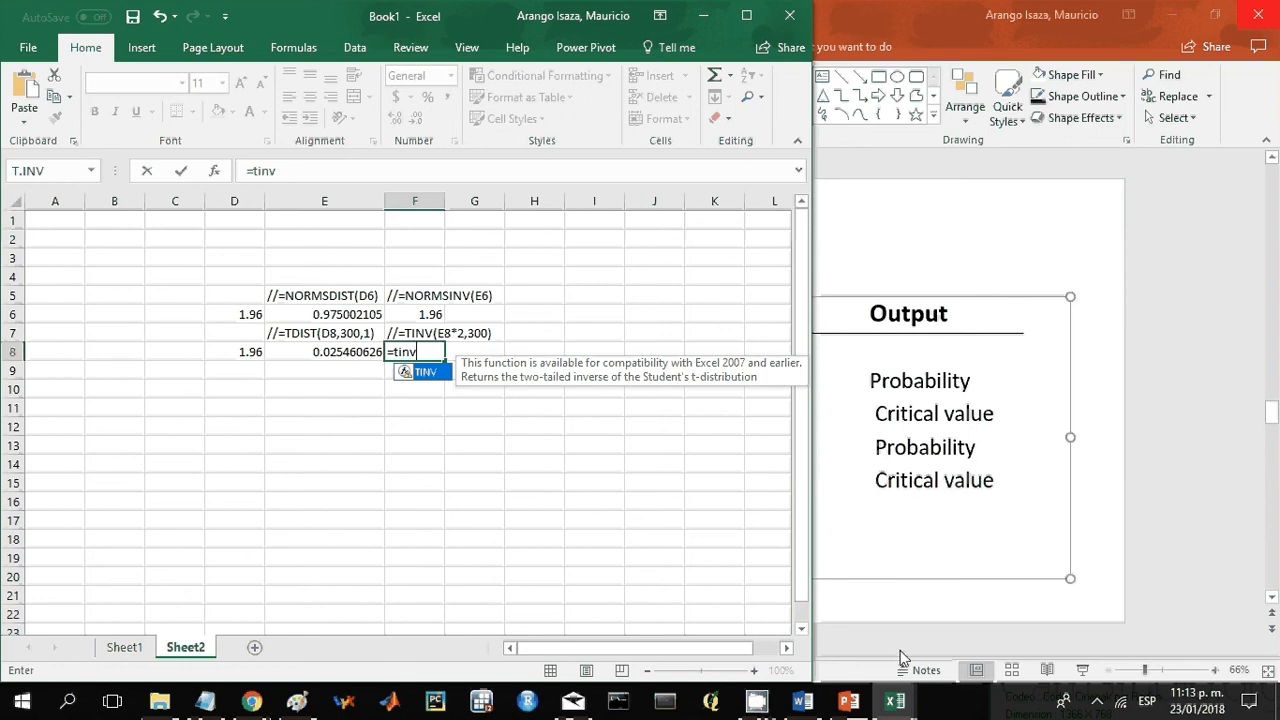
type("(")
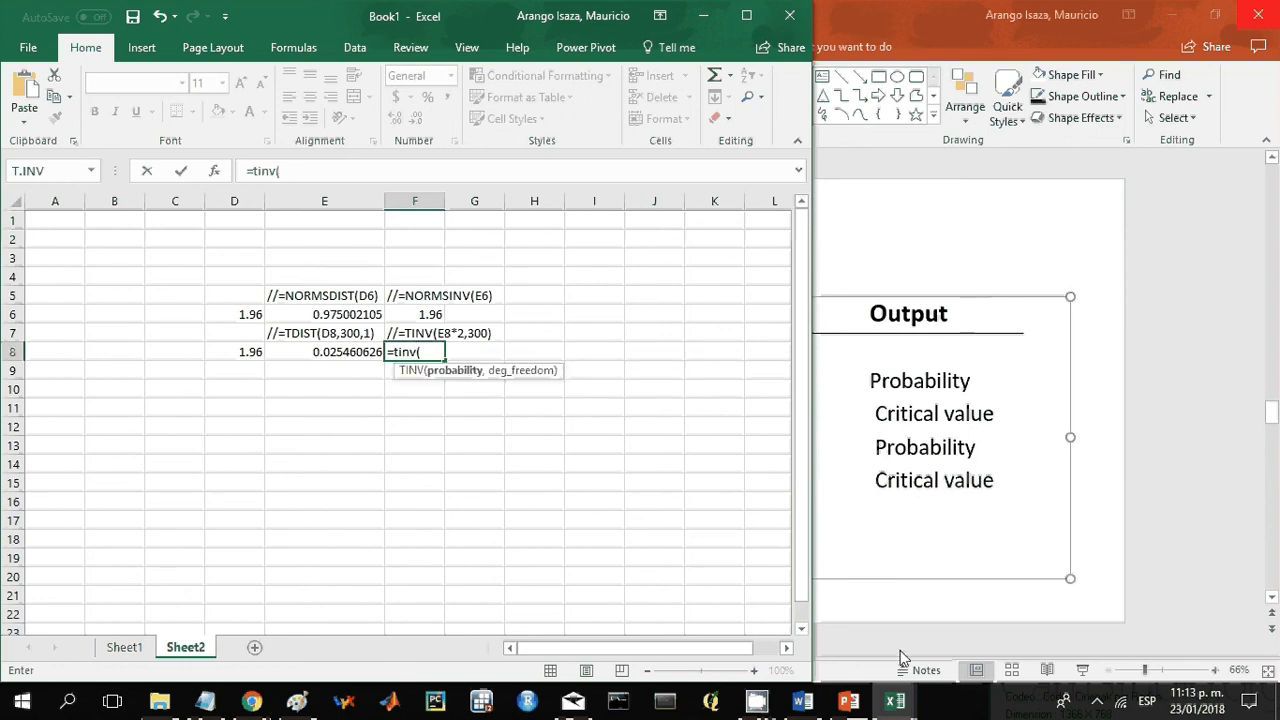
left_click(347, 352)
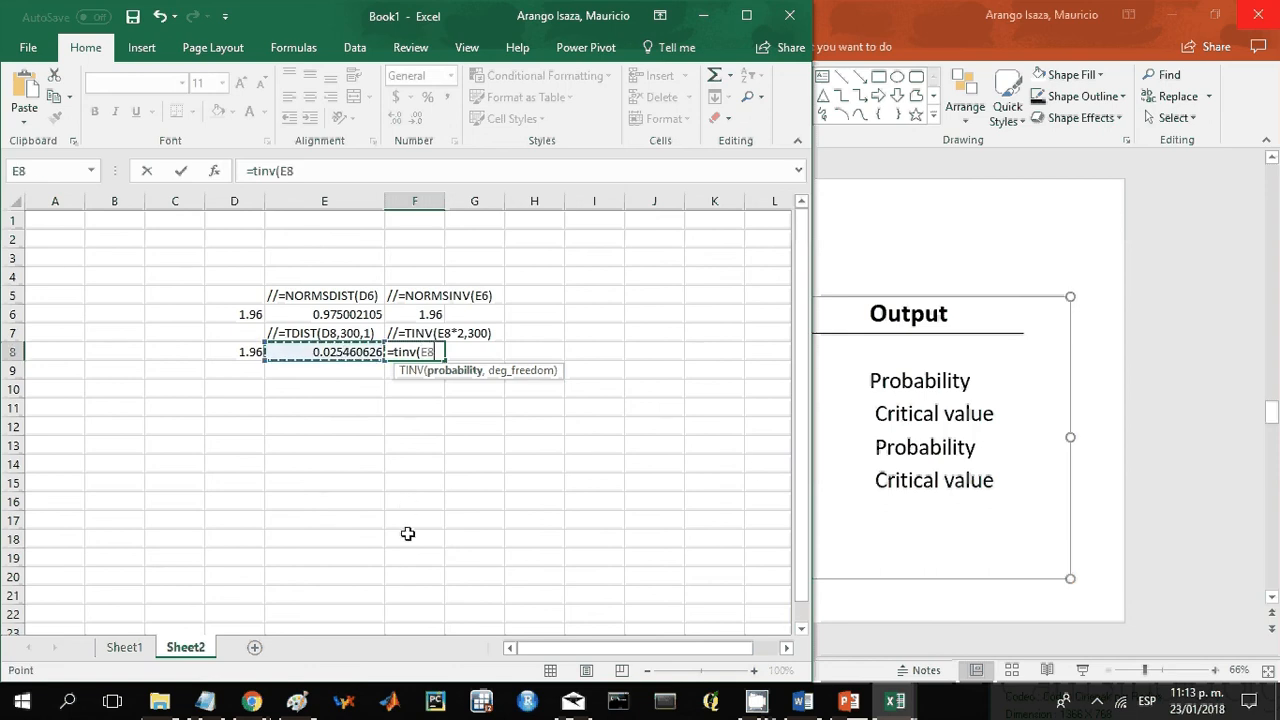
type("*2")
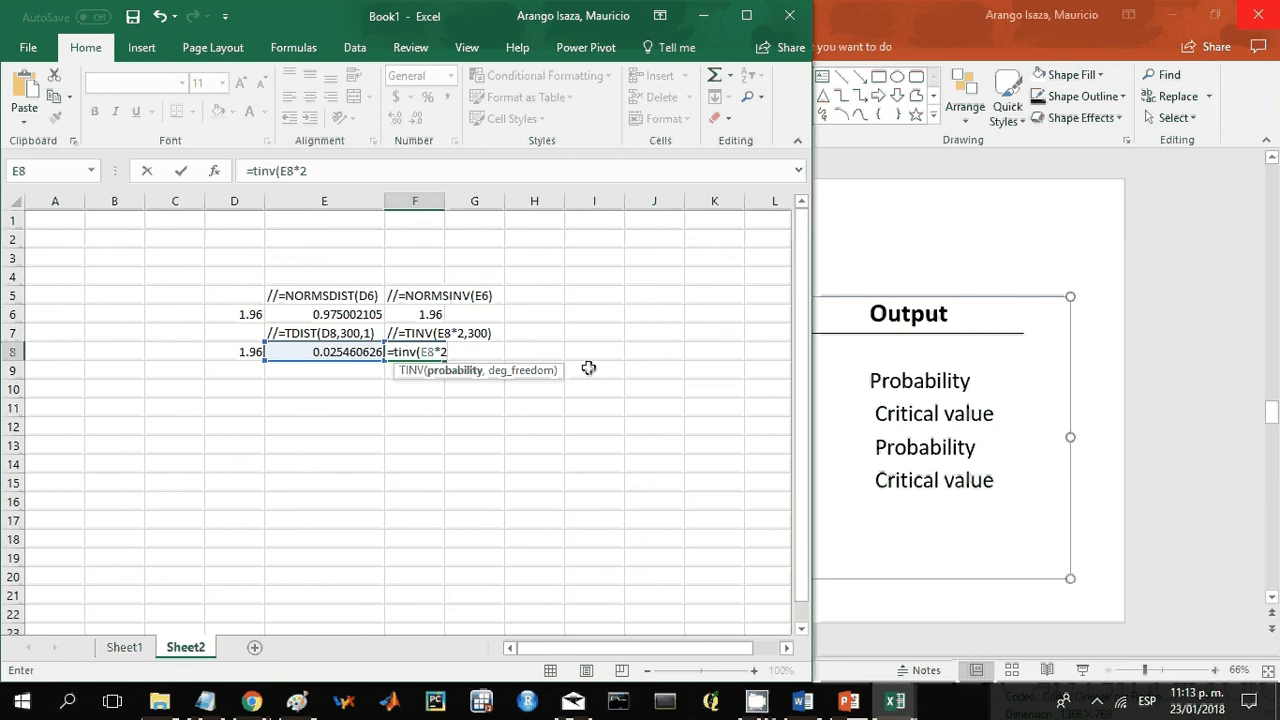
type(",")
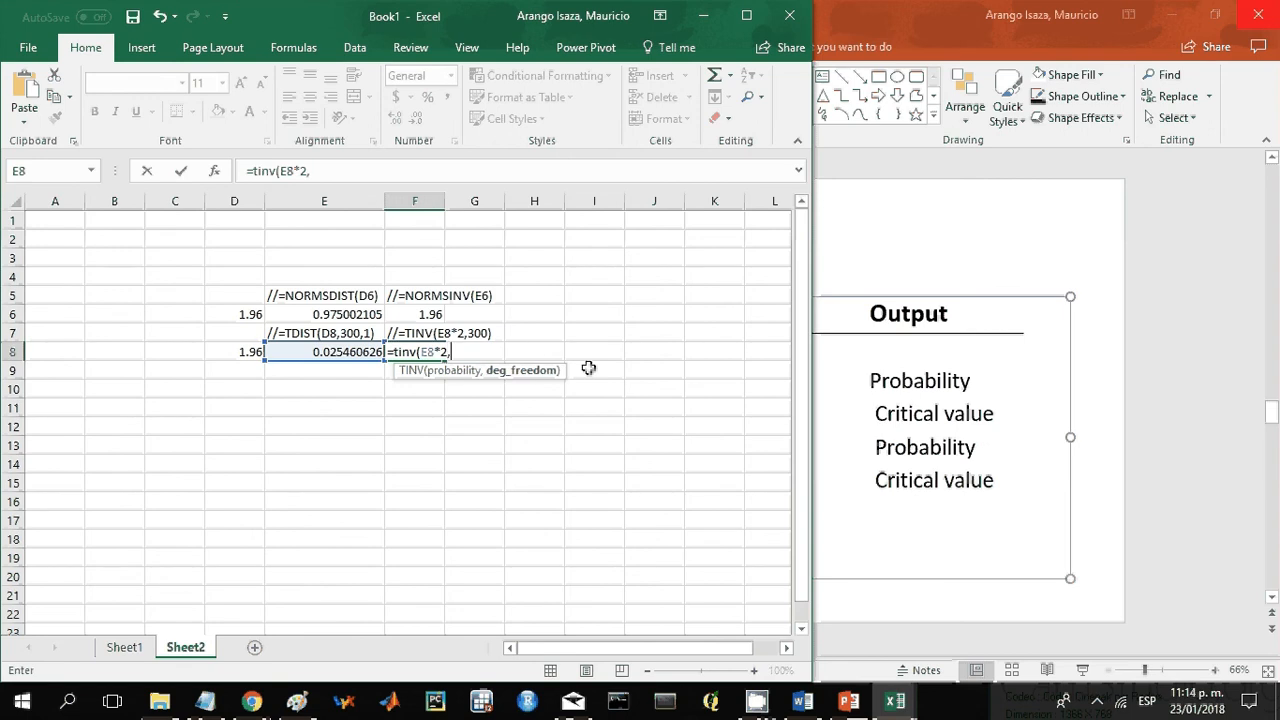
type("300)")
key("Return")
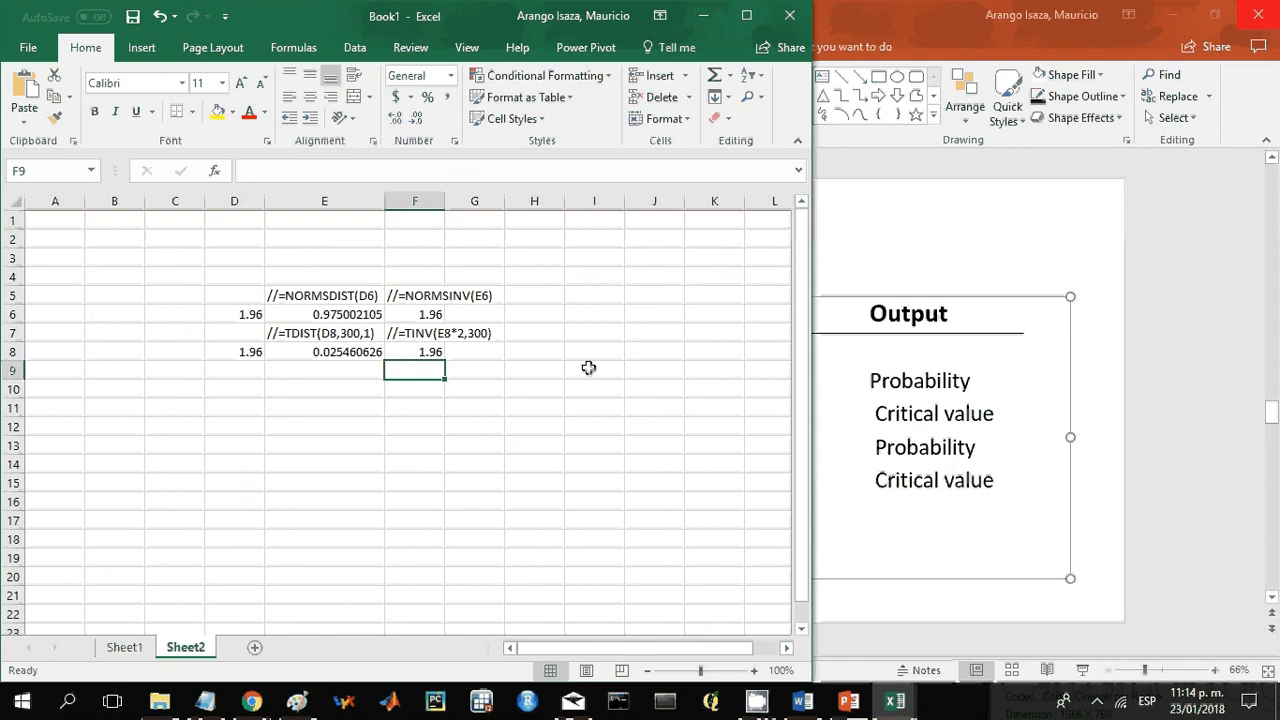
left_click(415, 351)
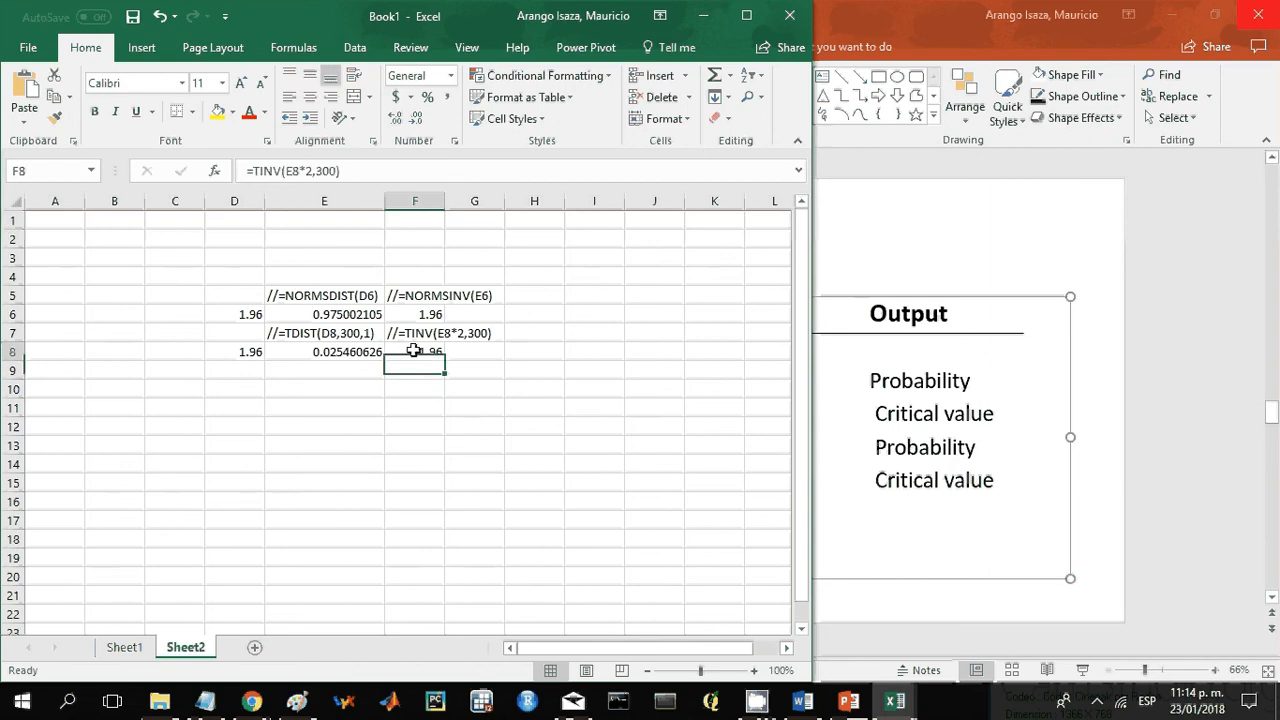
left_click(250, 354)
left_click(418, 355)
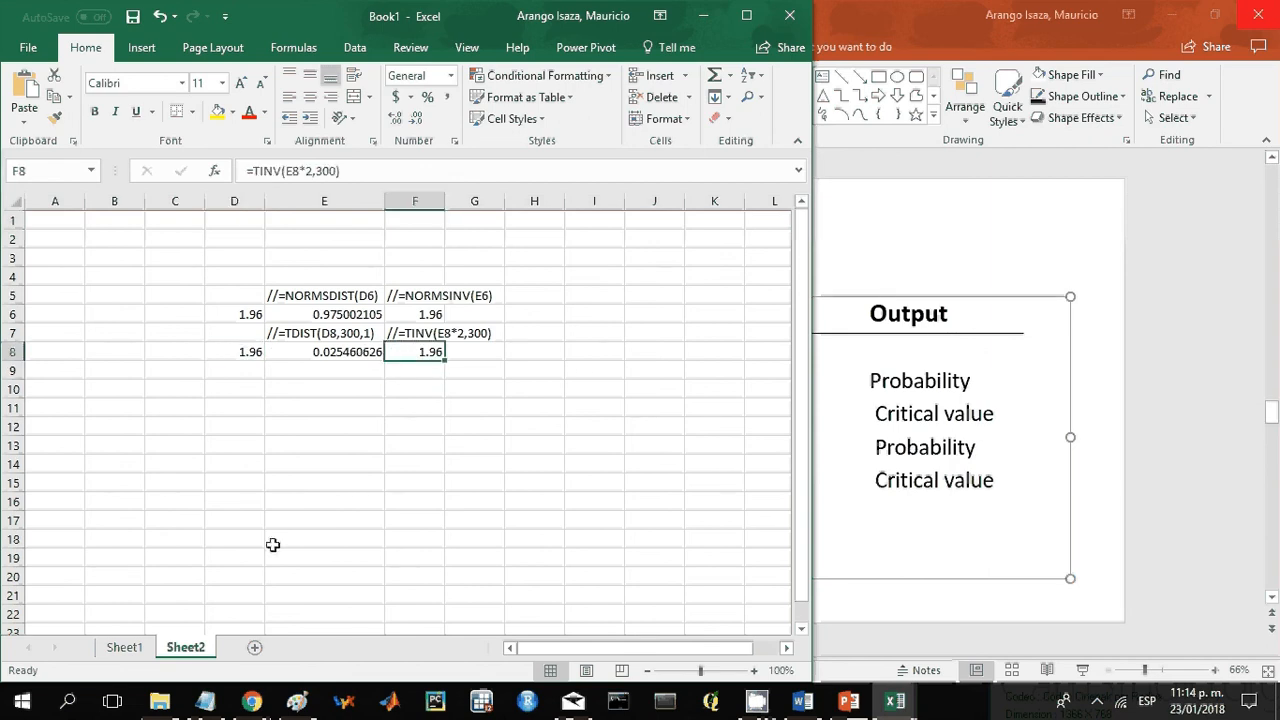
Switch to Sheet1 in a maximized workbook window and review the claimed average height for men
left_click(125, 646)
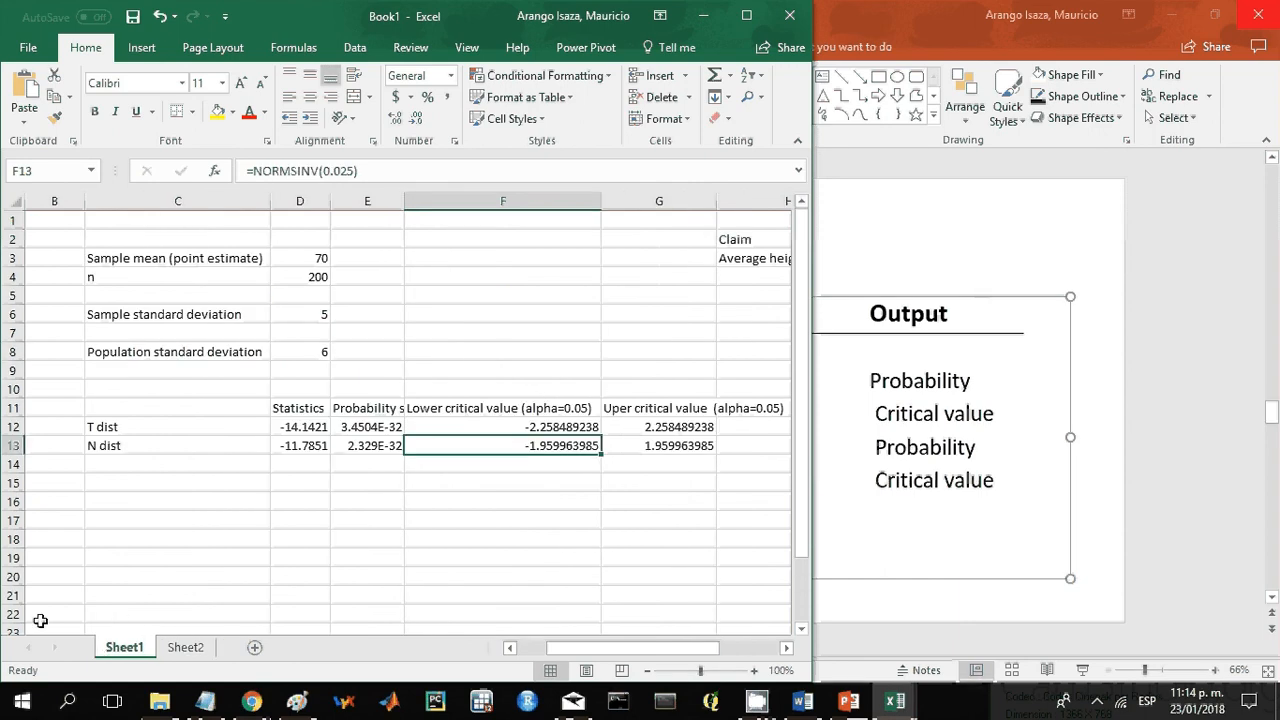
left_click(748, 16)
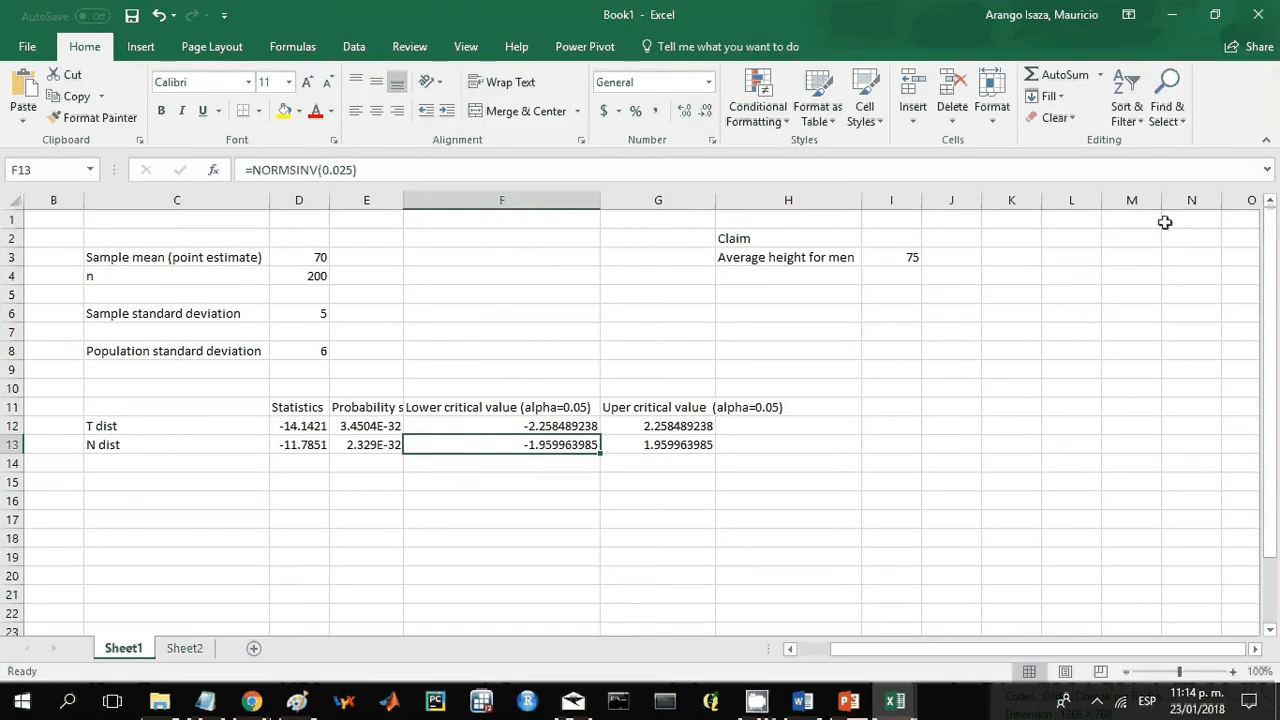
left_click(852, 316)
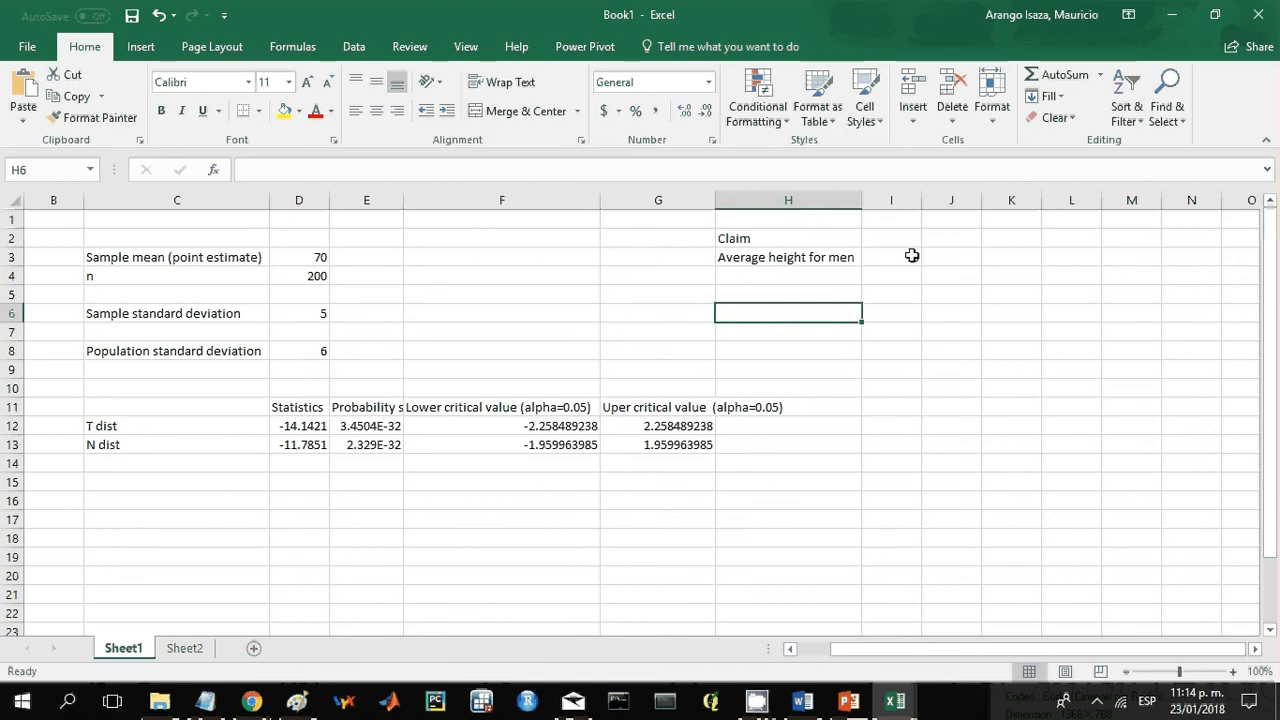
left_click(941, 346)
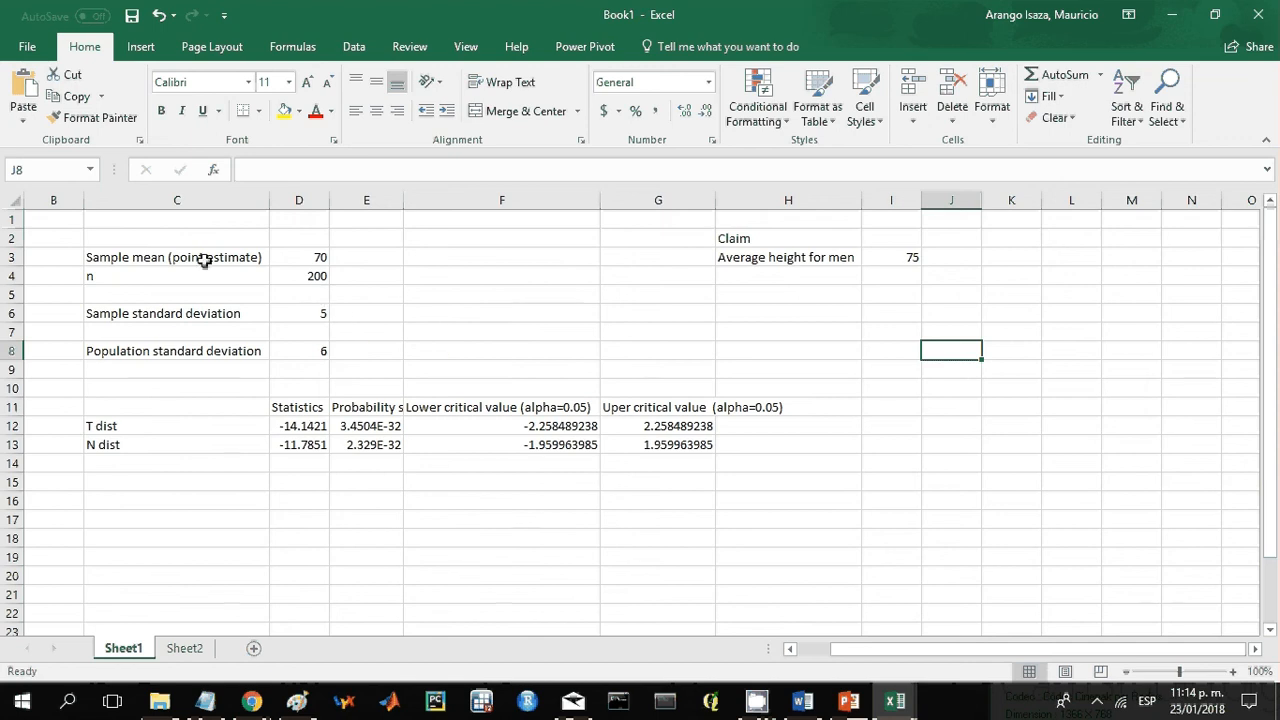
Examine the sample mean, sample size n and sample standard deviation inputs on Sheet1
left_click(155, 257)
double_click(152, 257)
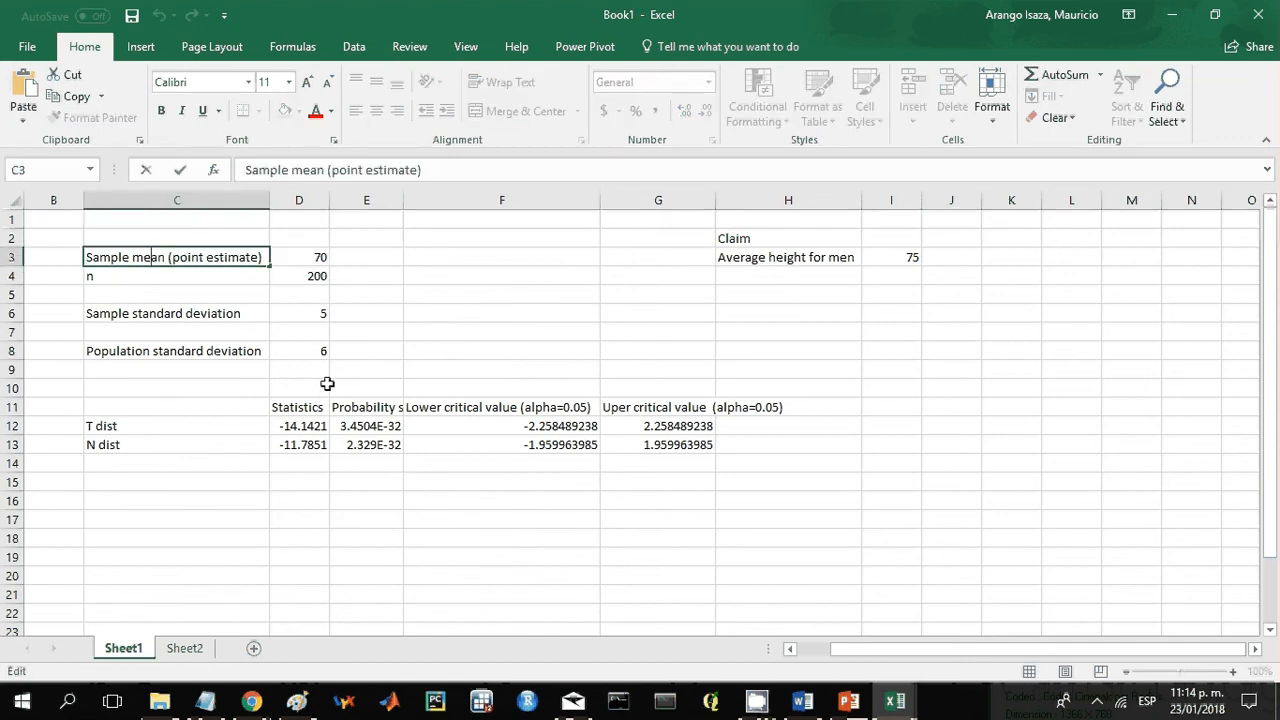
left_click(356, 312)
left_click(305, 279)
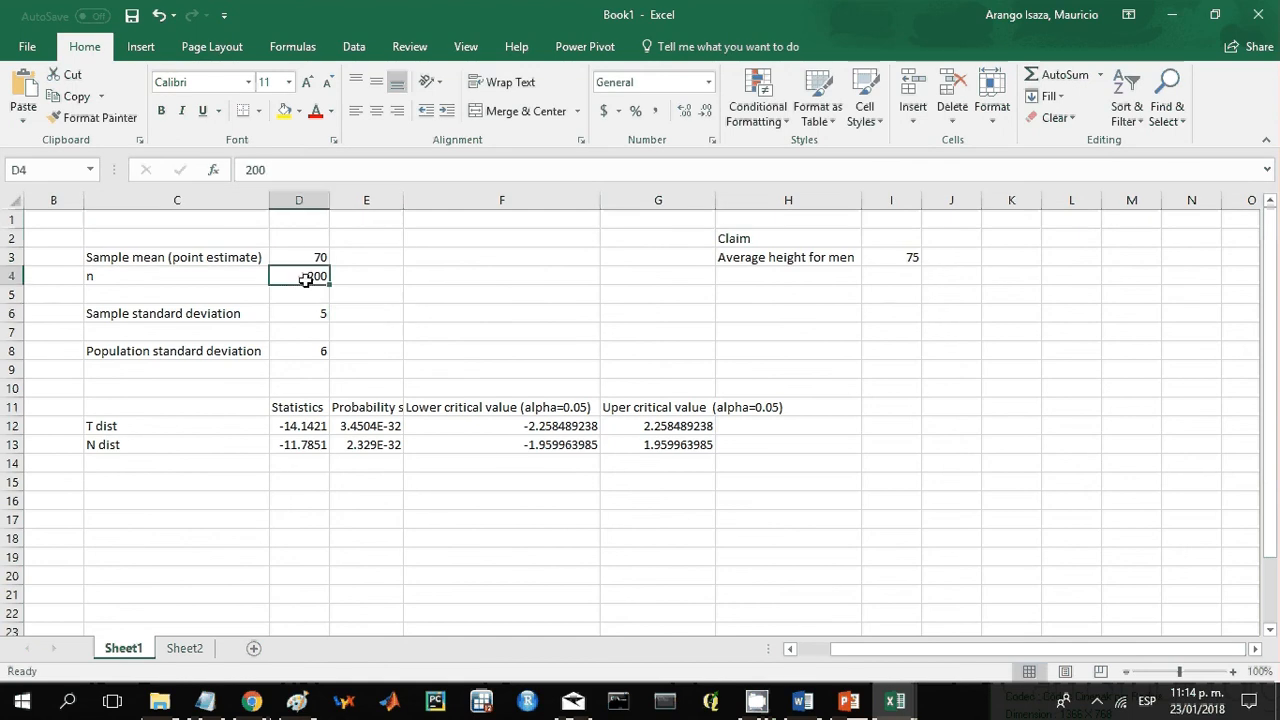
left_click(314, 254)
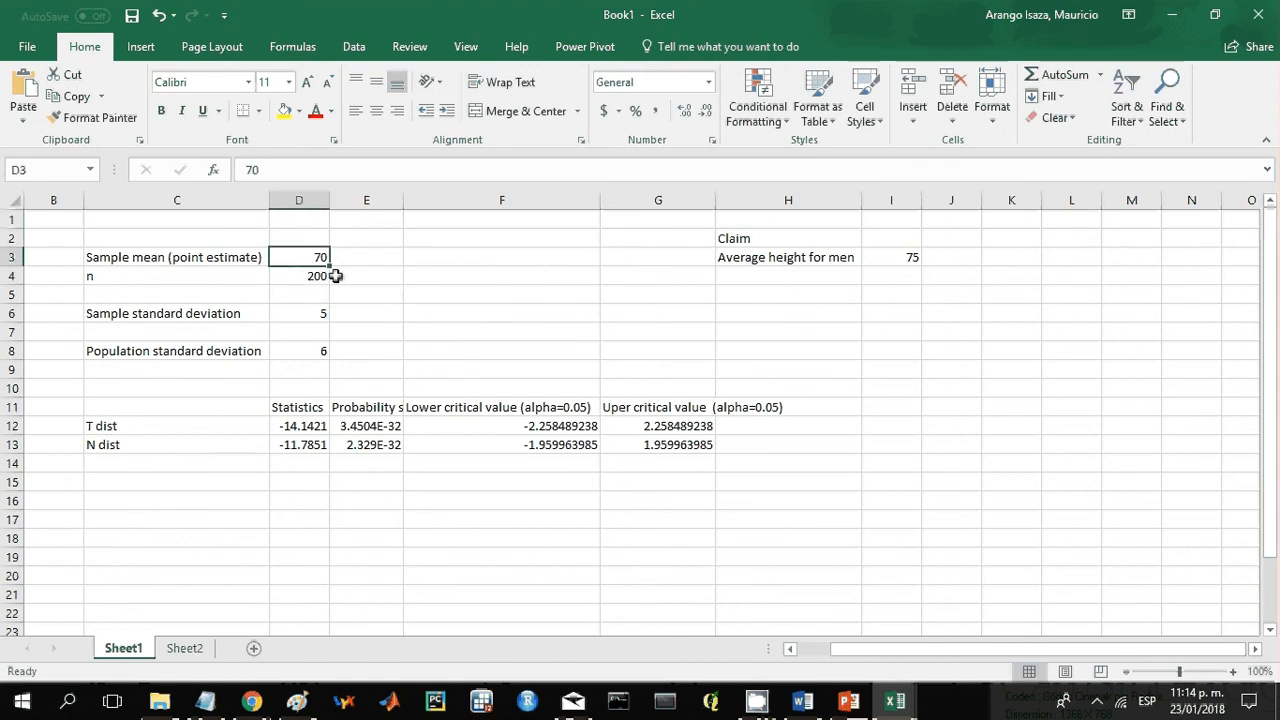
left_click(315, 276)
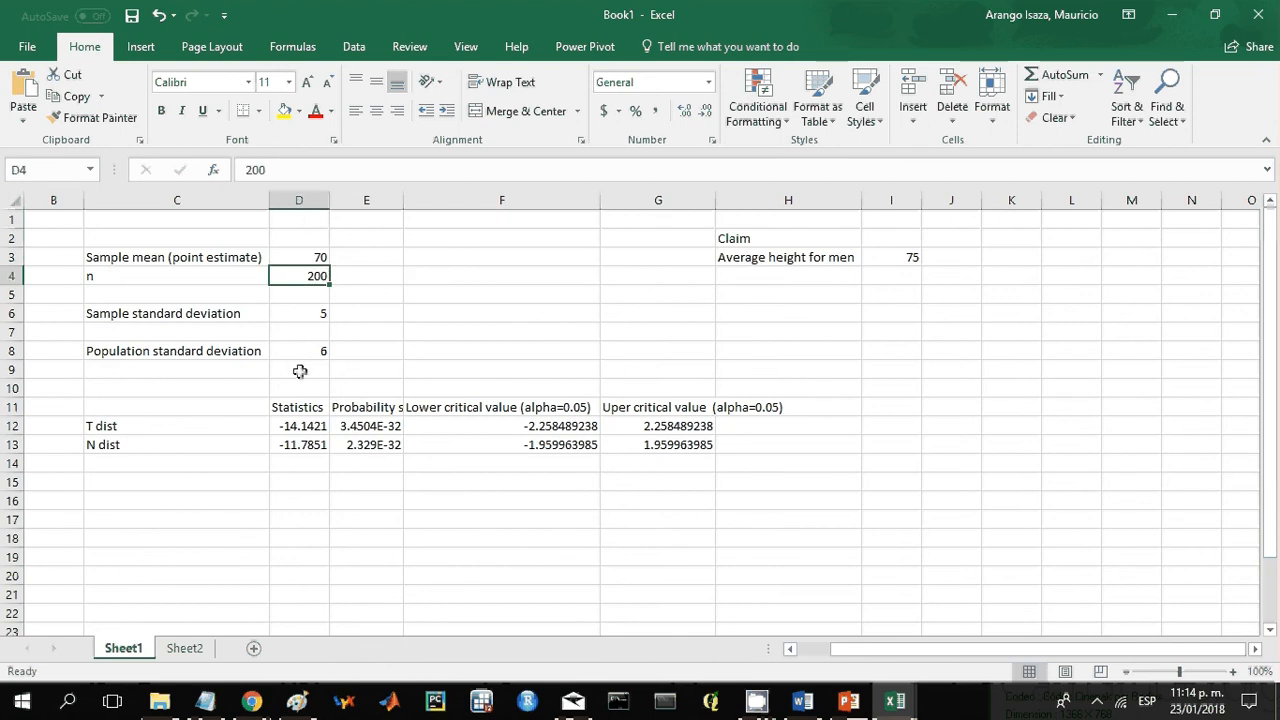
left_click(322, 310)
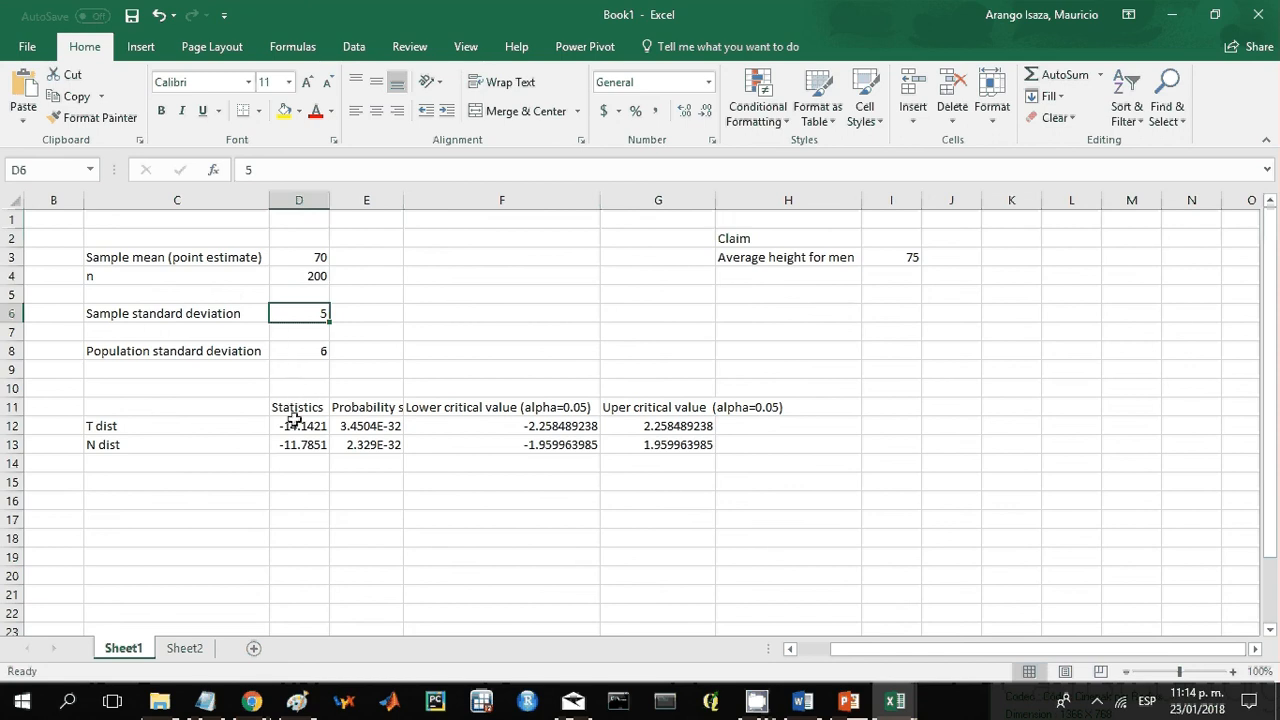
left_click(344, 326)
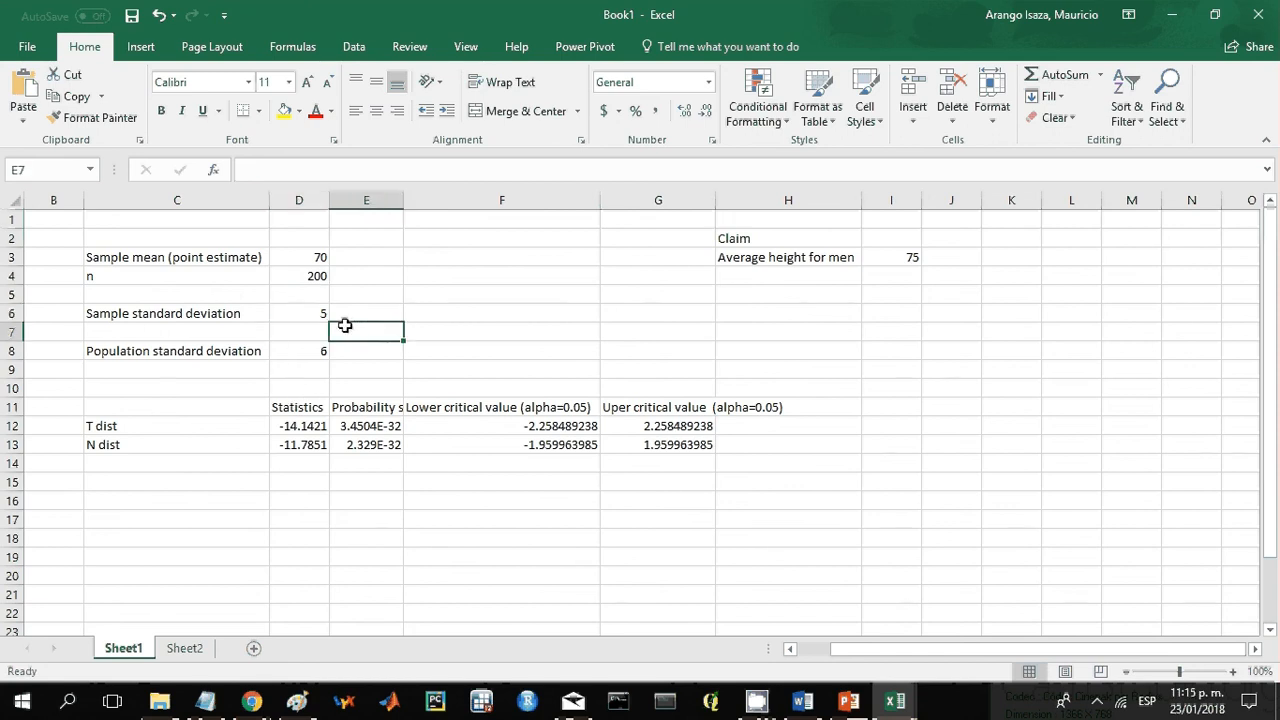
Examine the population standard deviation in relation to the T dist and N dist rows, and inspect the N dist statistic formula in D13
left_click(322, 348)
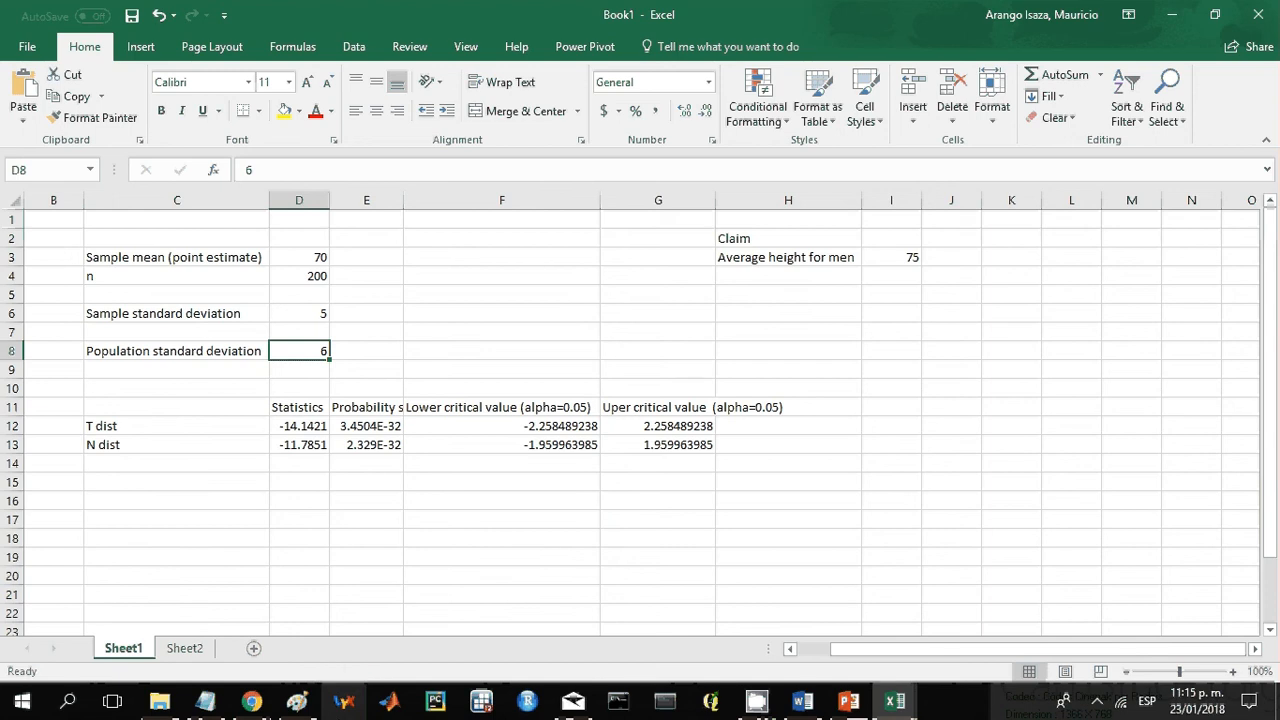
left_click(383, 310)
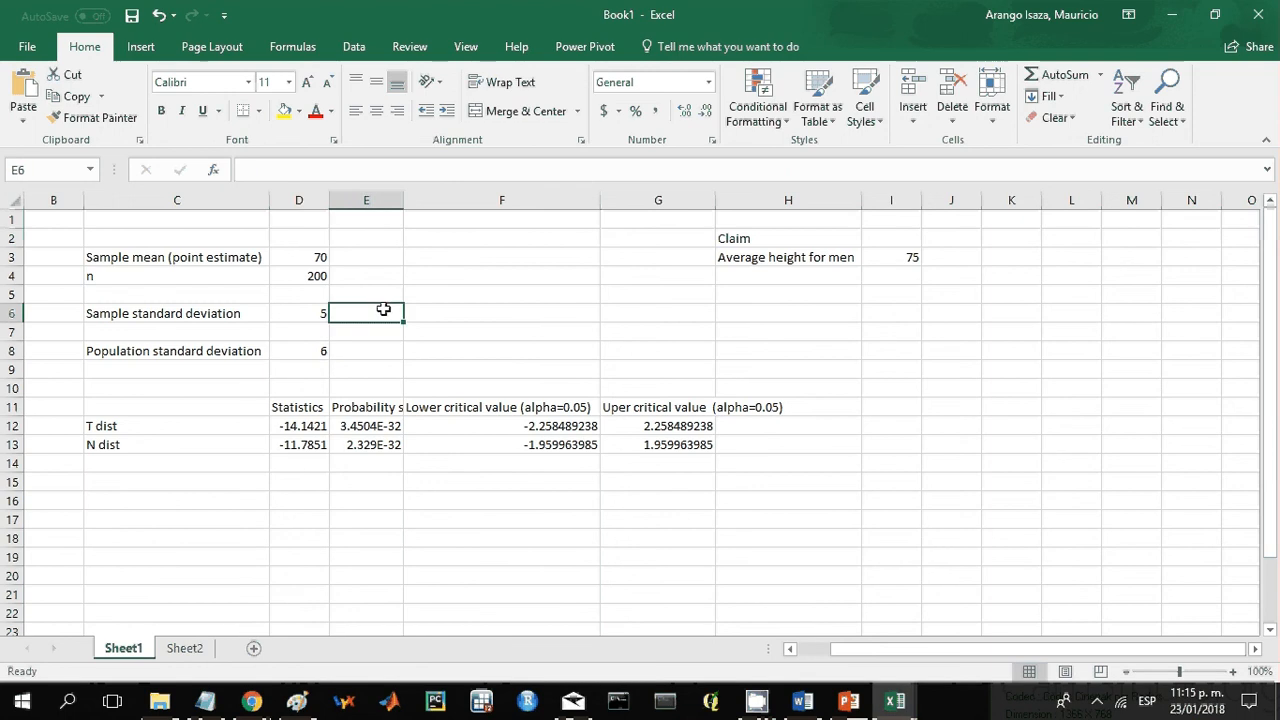
left_click_drag(109, 351, 307, 347)
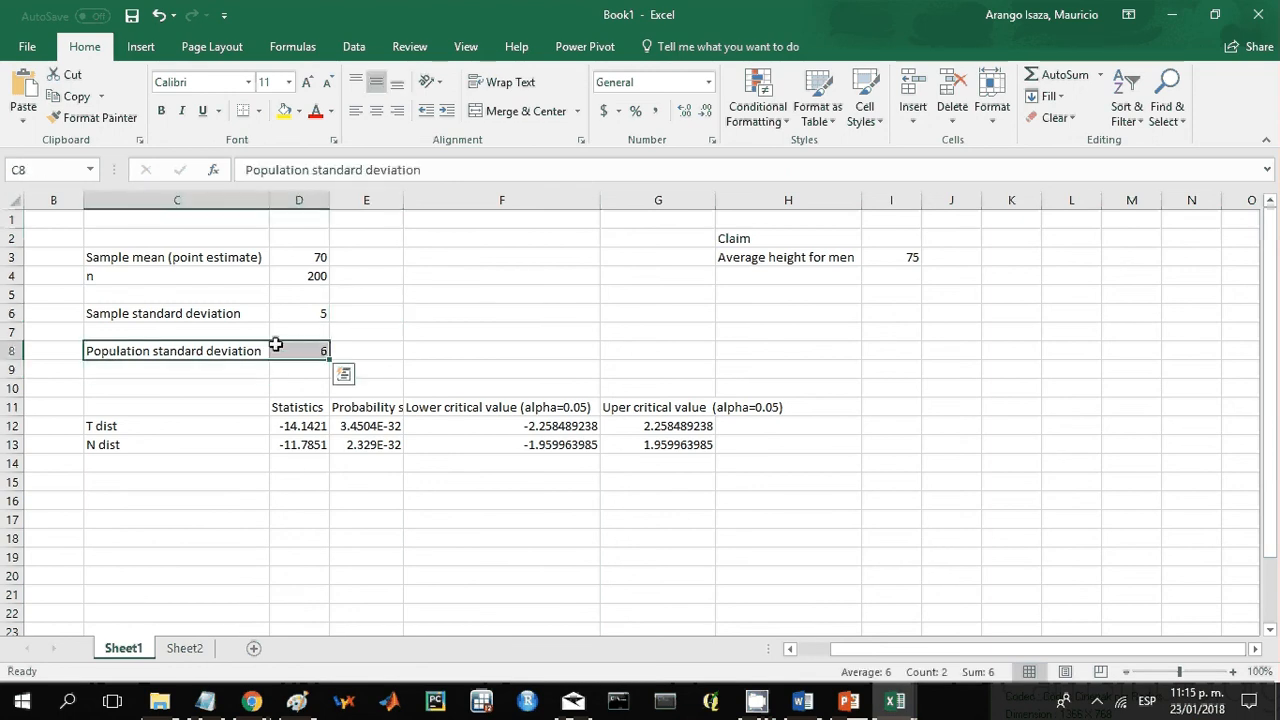
left_click(120, 426)
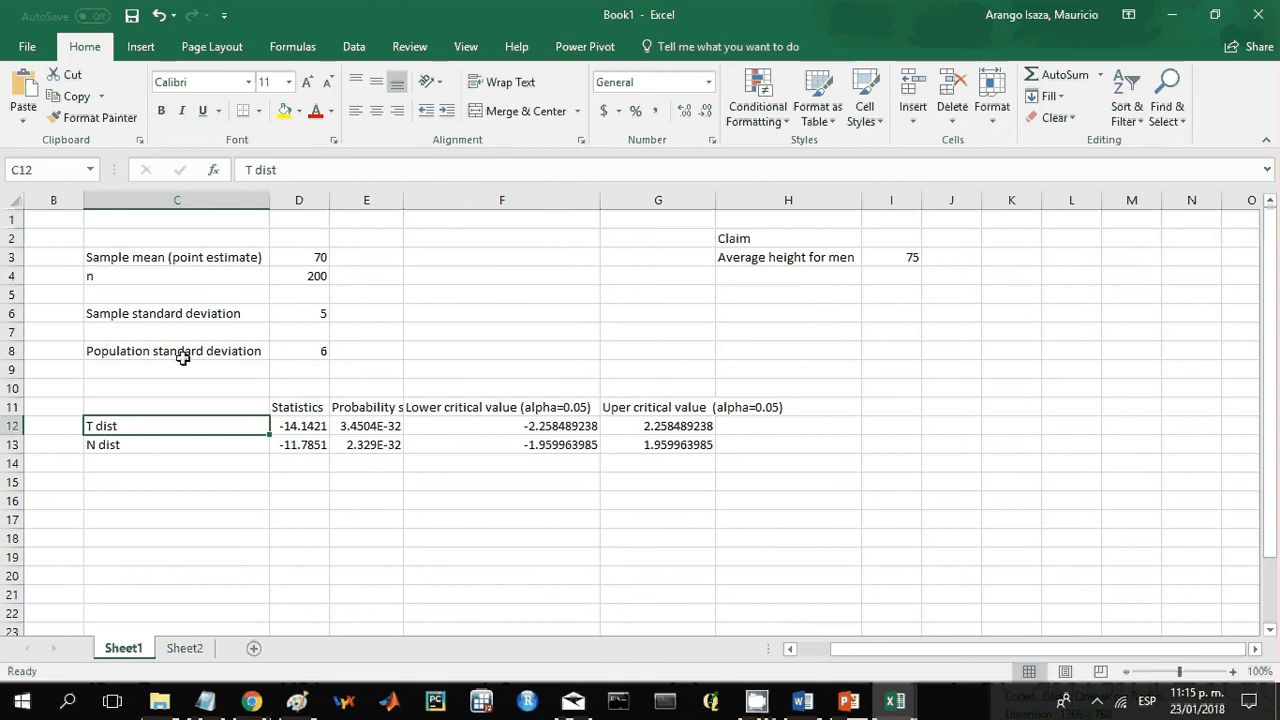
left_click_drag(183, 355, 273, 350)
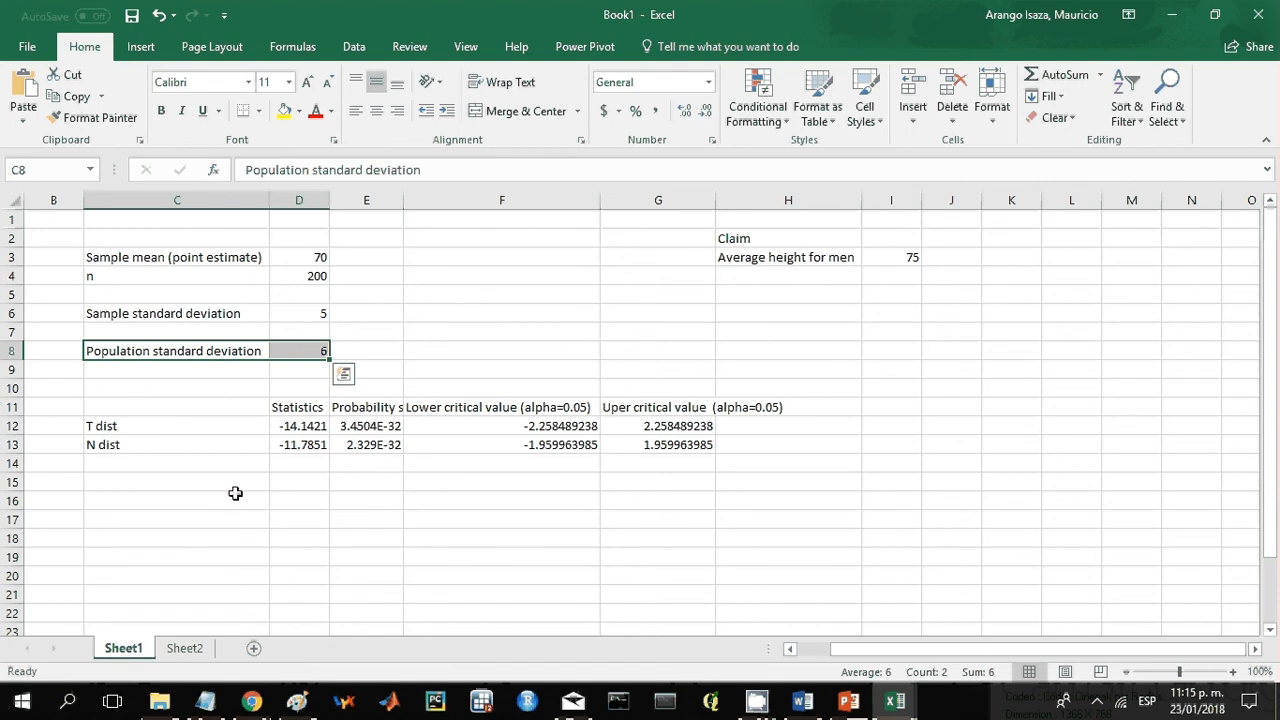
left_click(216, 443)
left_click(301, 444)
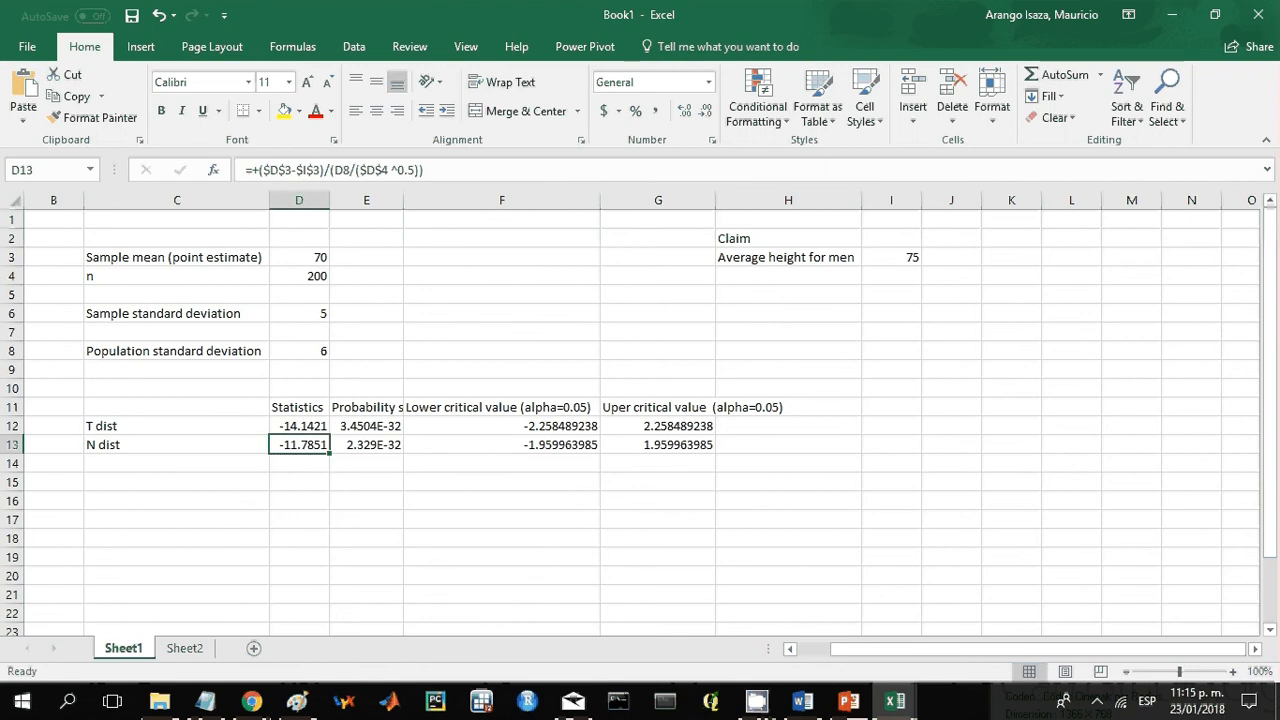
Auto-fit column E to its Probability statistic header and review the table headings from Statistics to the upper critical value
left_click_drag(148, 419, 149, 441)
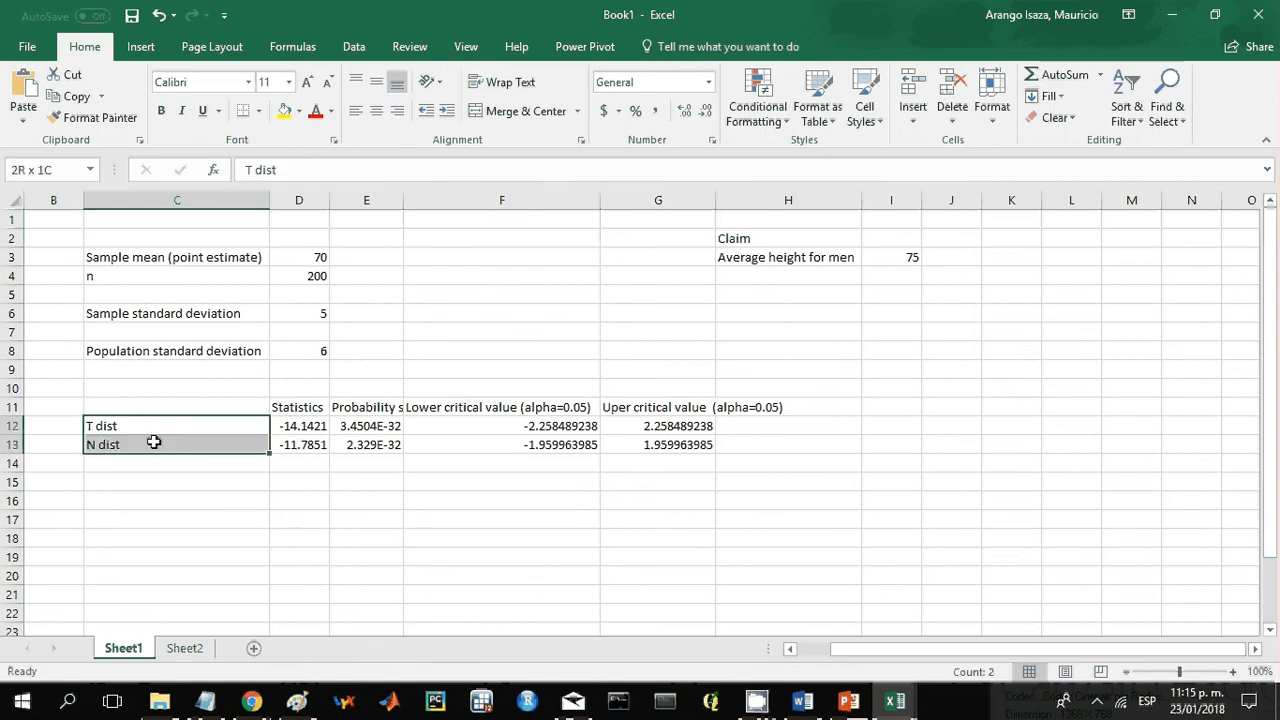
left_click(164, 487)
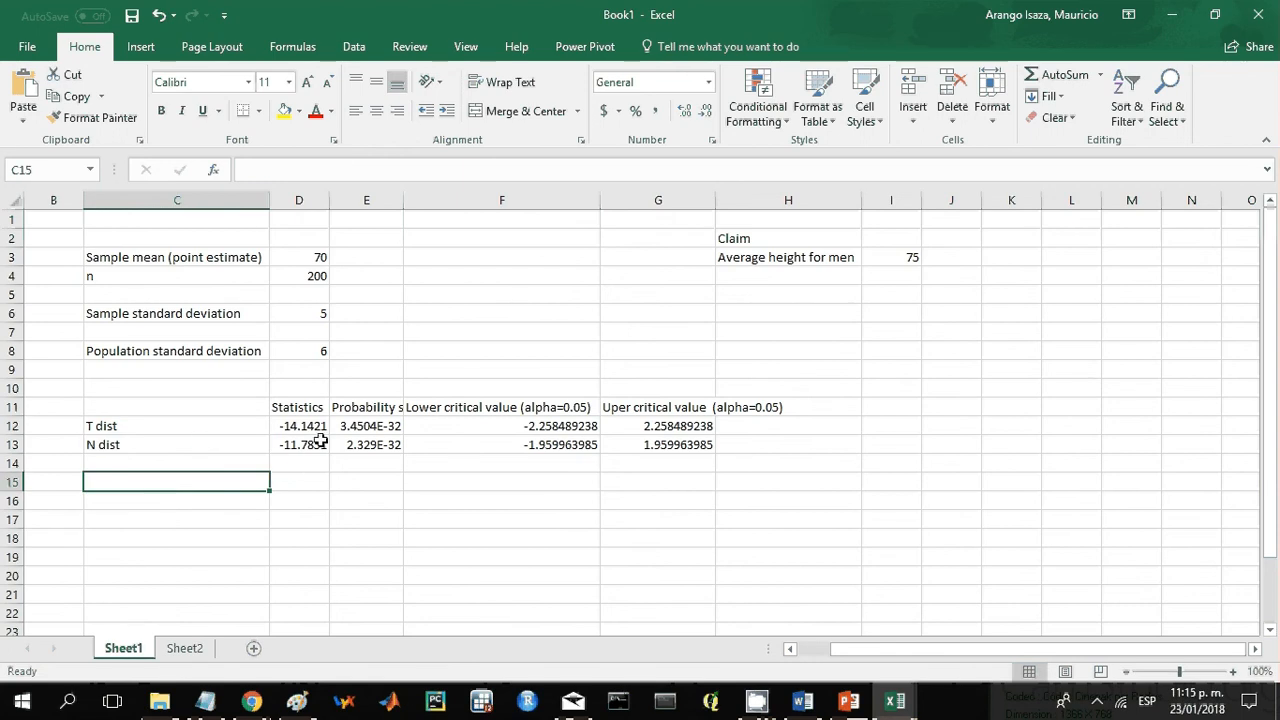
left_click(406, 213)
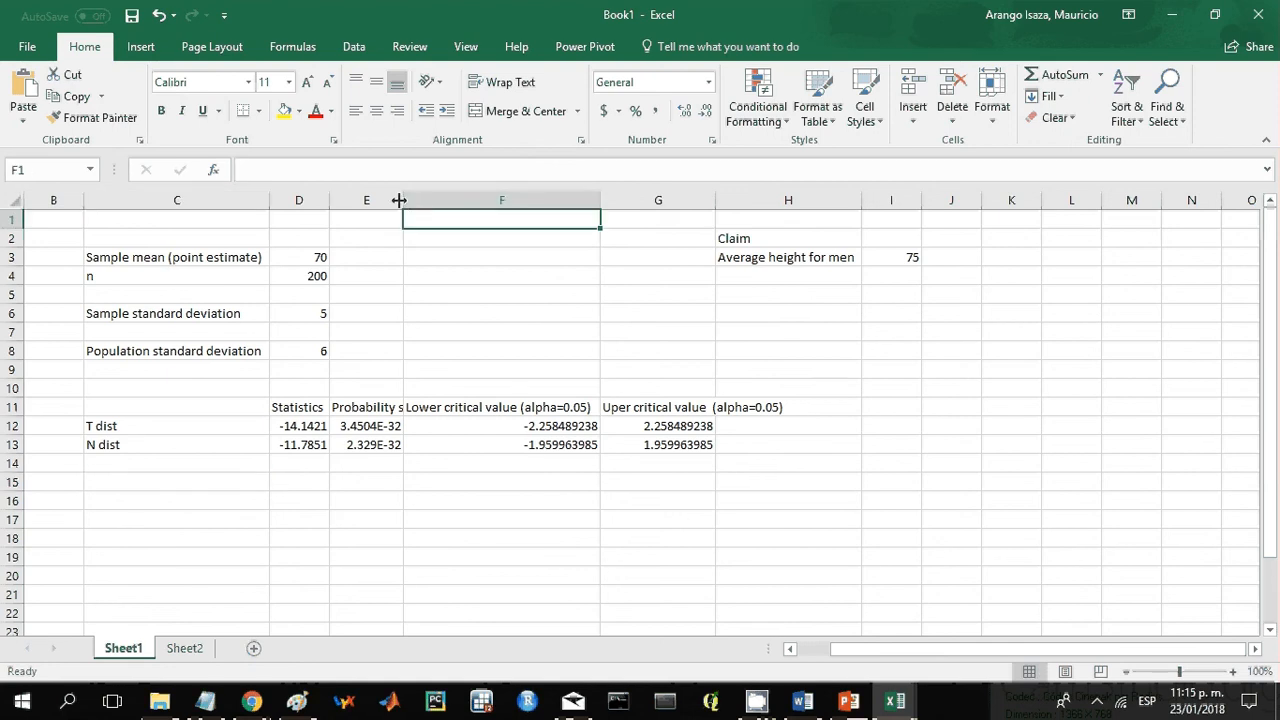
double_click(403, 201)
left_click(326, 404)
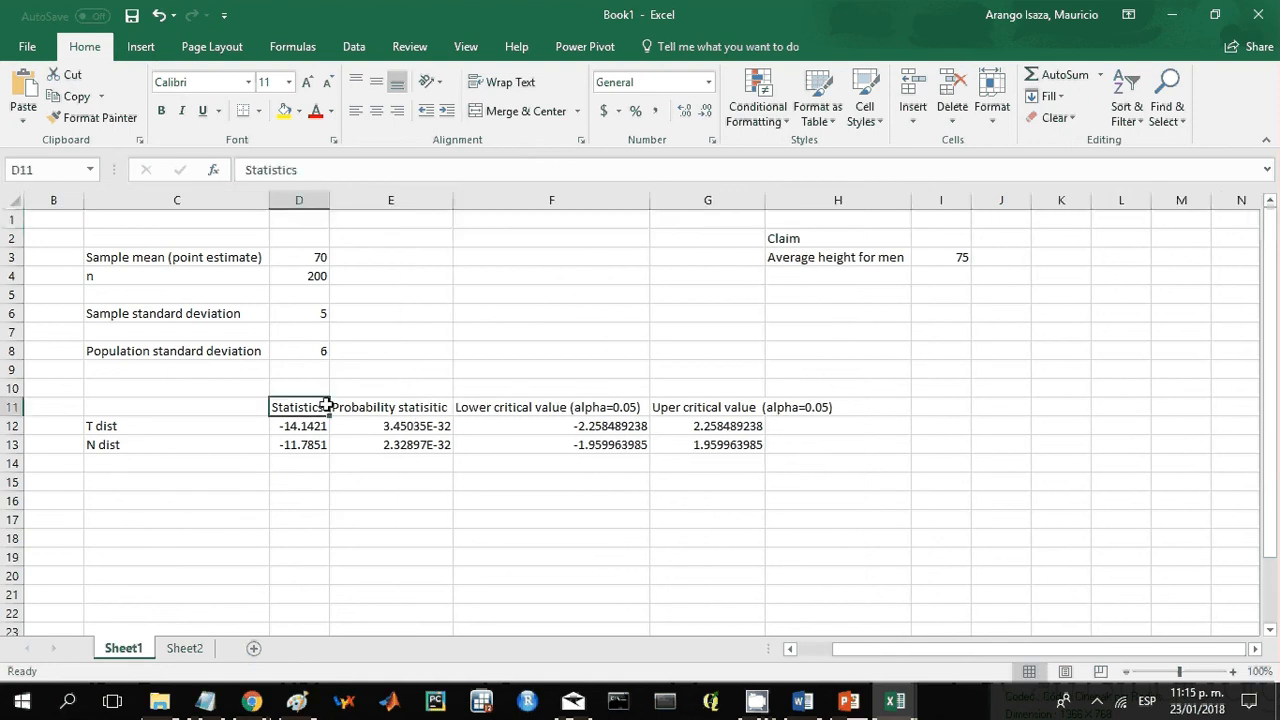
key("Right")
key("Right")
key("Right")
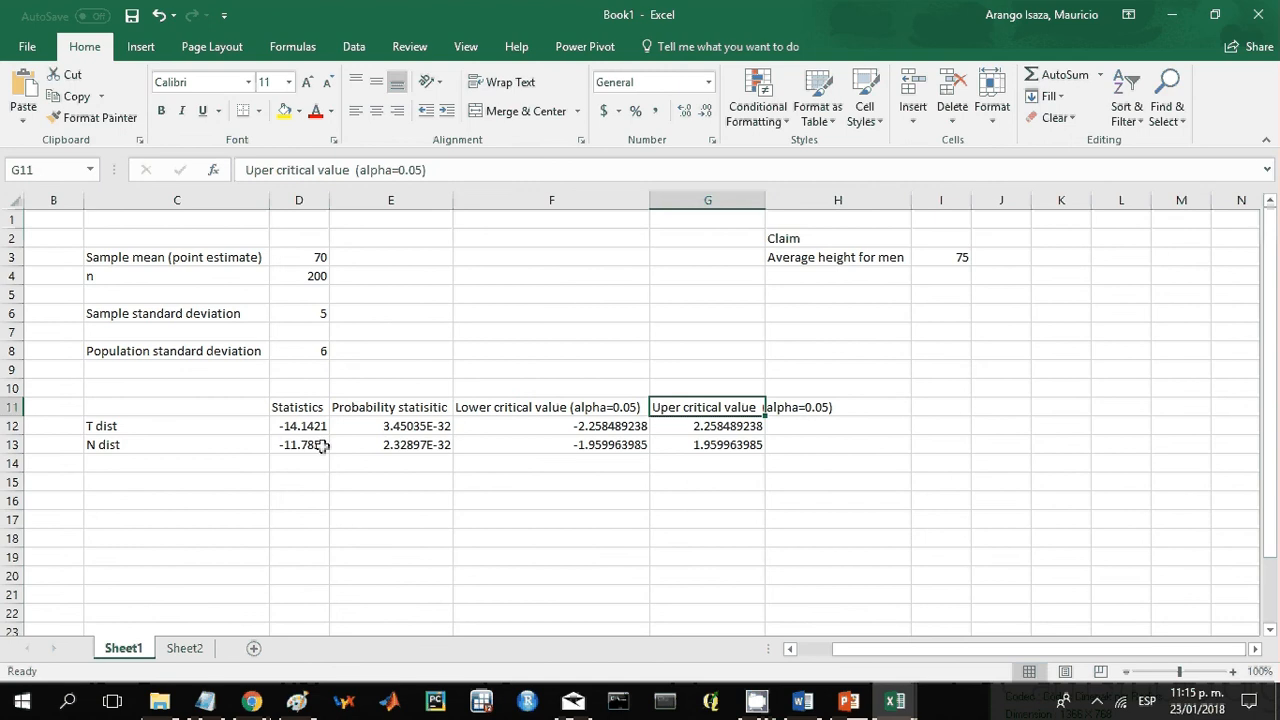
Switch to the ECON_203_2.pptx presentation in PowerPoint, open the Test statistics slide and zoom out to 40%
key("alt+Tab")
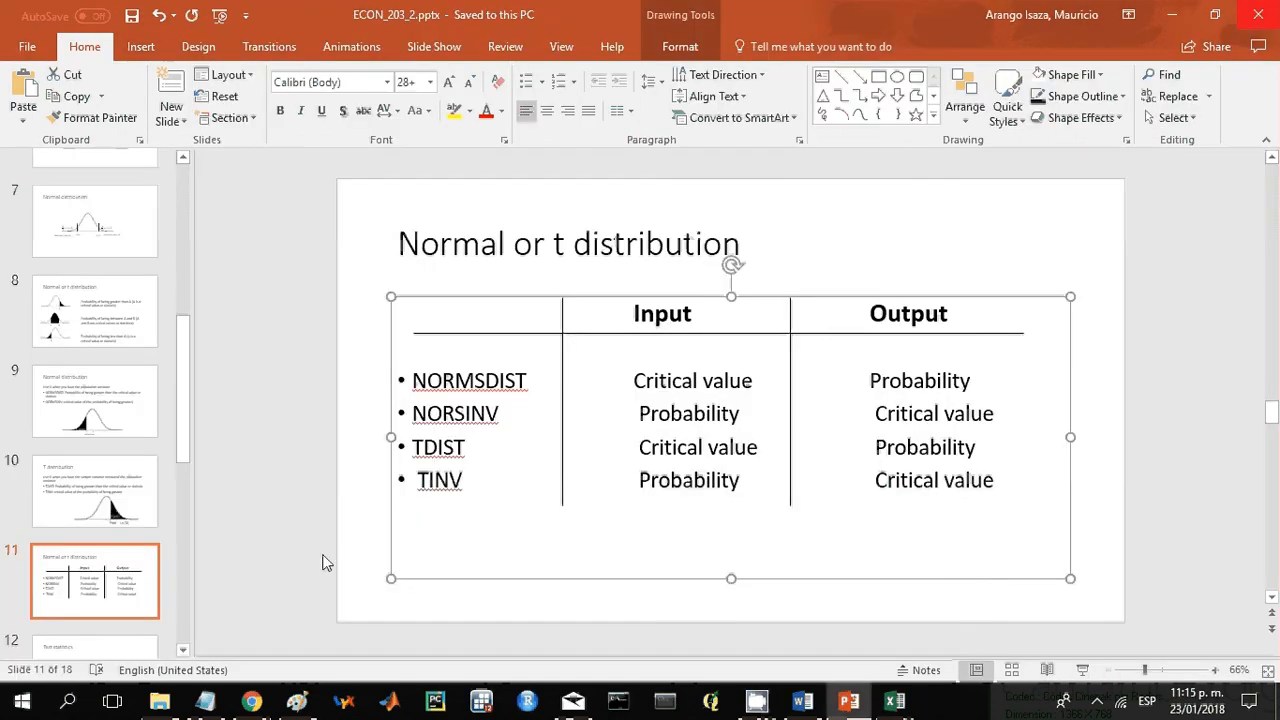
scroll(133, 567, "down", 2)
left_click(125, 548)
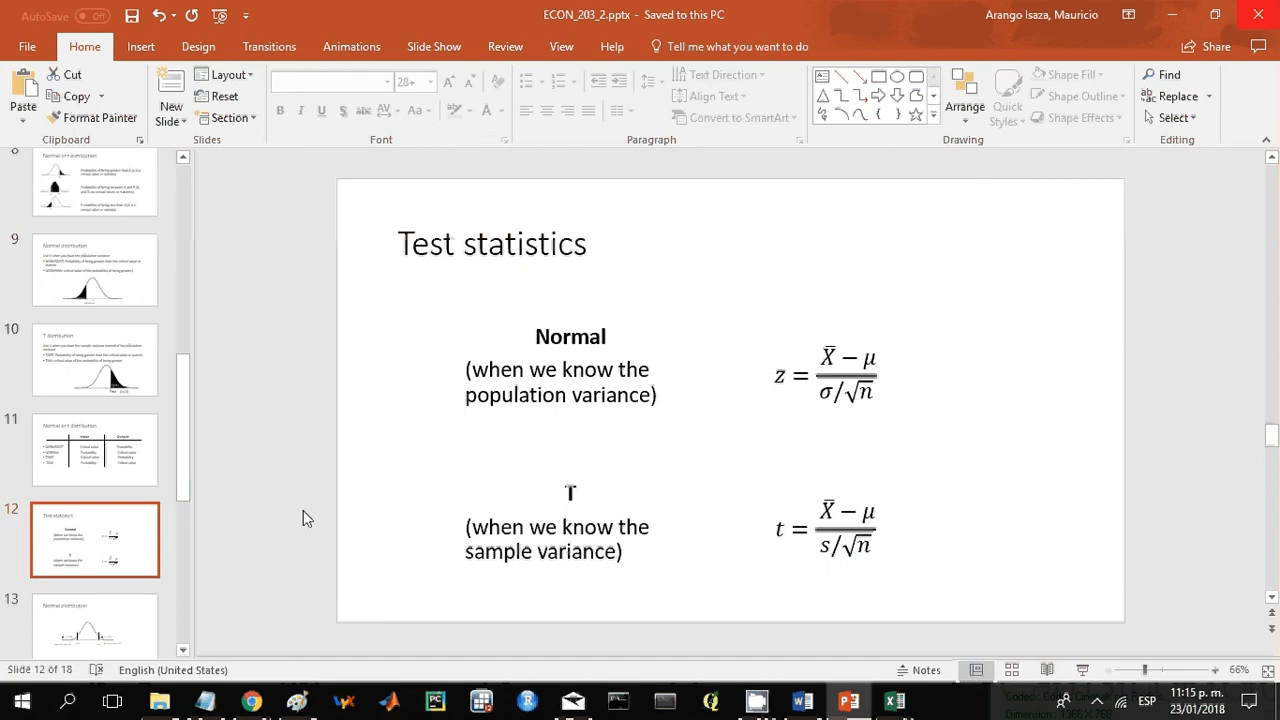
left_click(1110, 670)
left_click(1110, 670)
left_click(1110, 670)
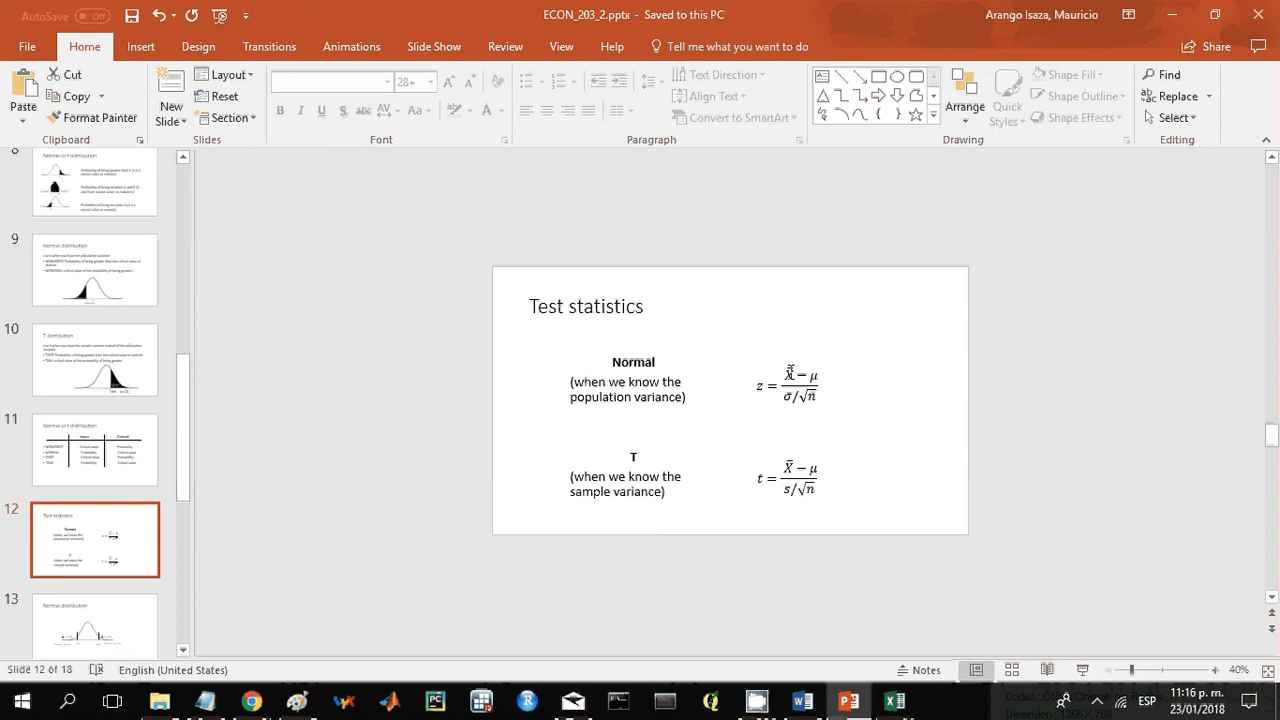
Arrange the Book1 Excel workbook side by side with the slides, widen its window and zoom the sheet out to 80%
key("super+Right")
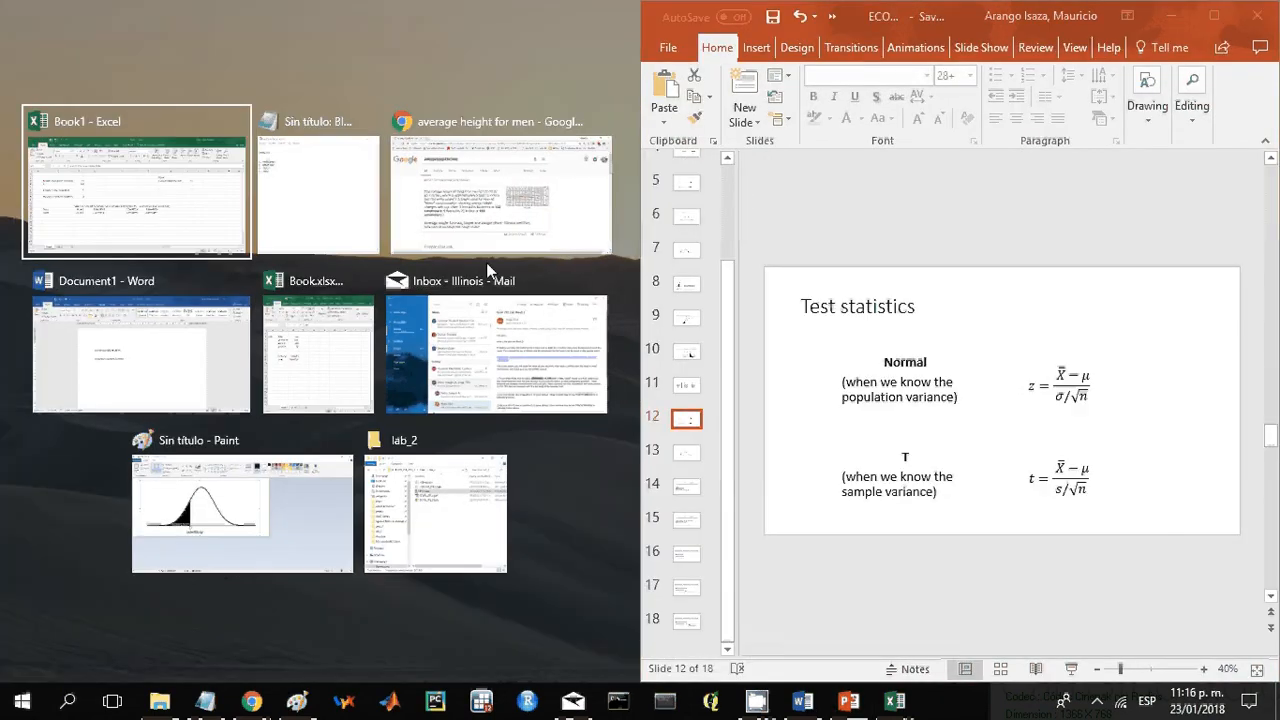
key("Return")
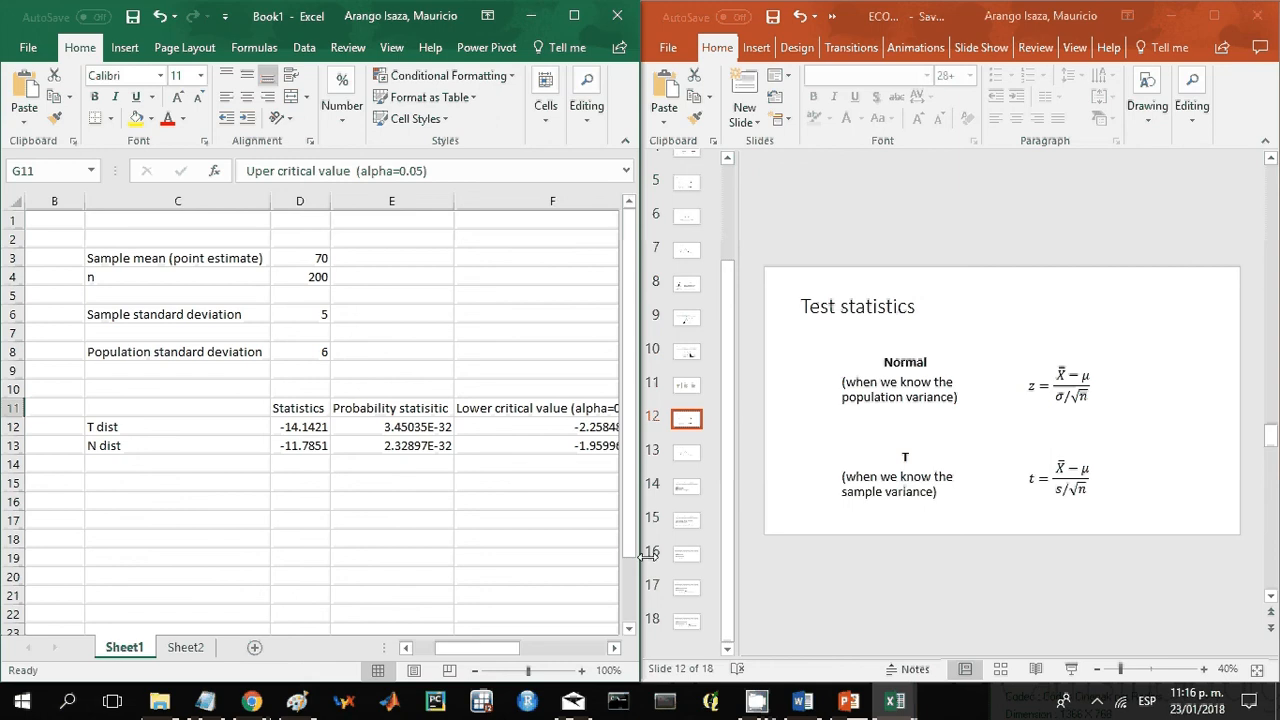
left_click_drag(640, 560, 886, 543)
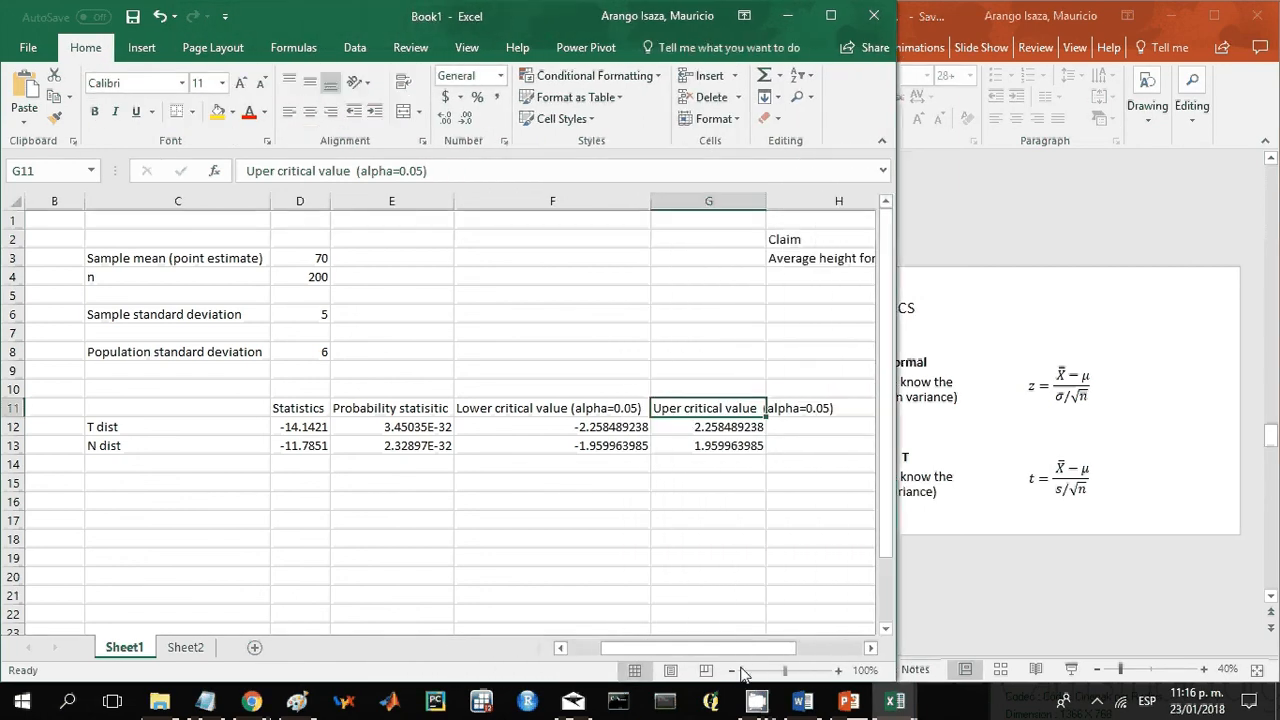
left_click(731, 671)
left_click(731, 671)
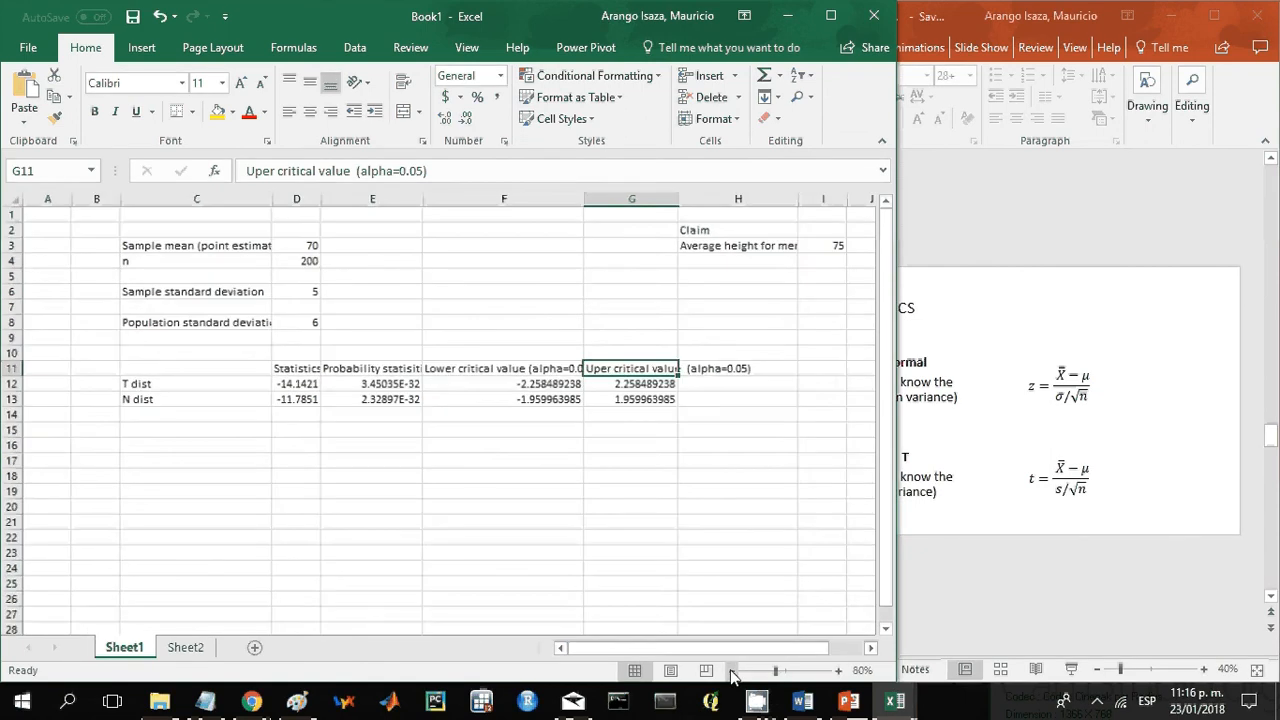
left_click_drag(734, 651, 767, 647)
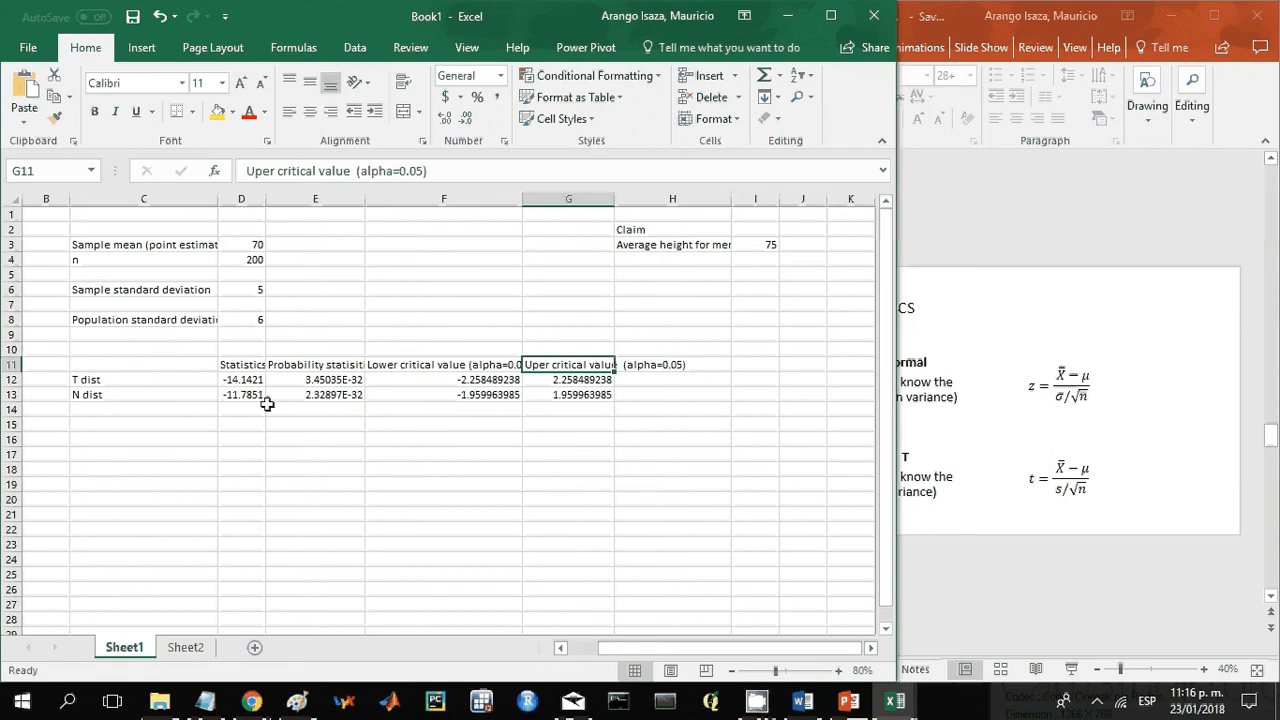
Examine the T dist statistic formula in D12 term by term, including the sample size and square-root exponent, against the slide's t formula
left_click(236, 380)
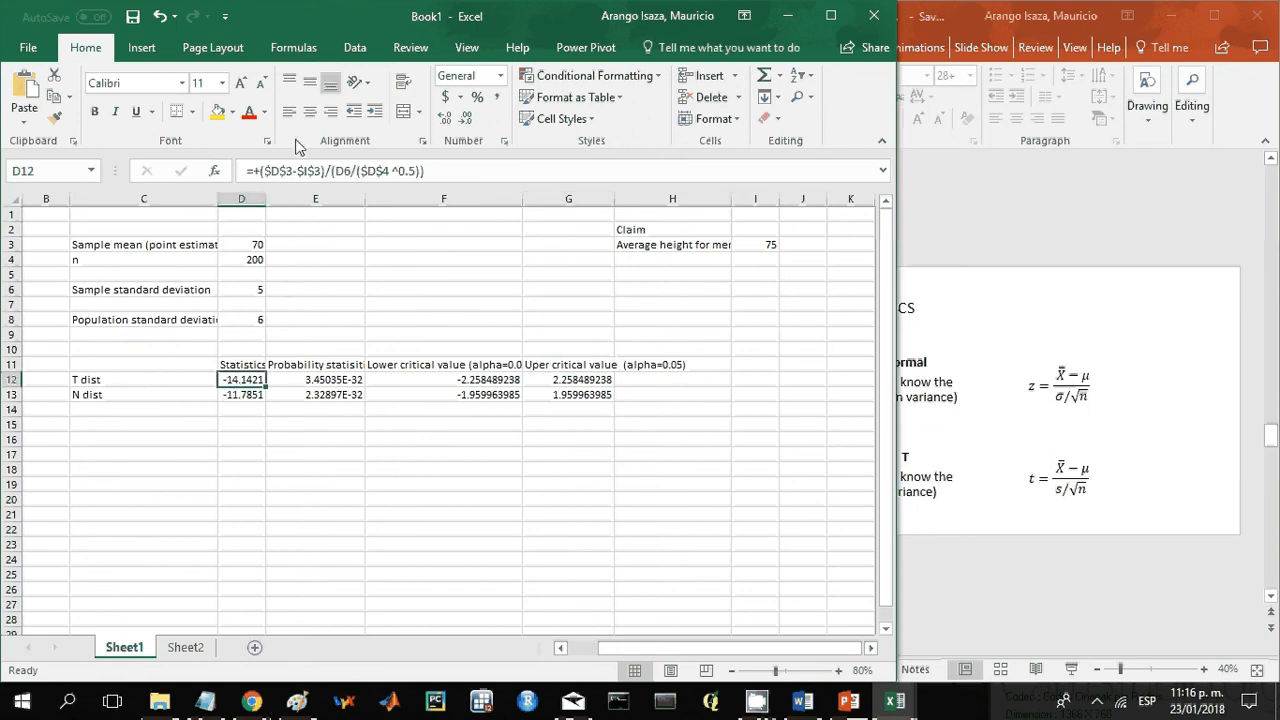
left_click(295, 170)
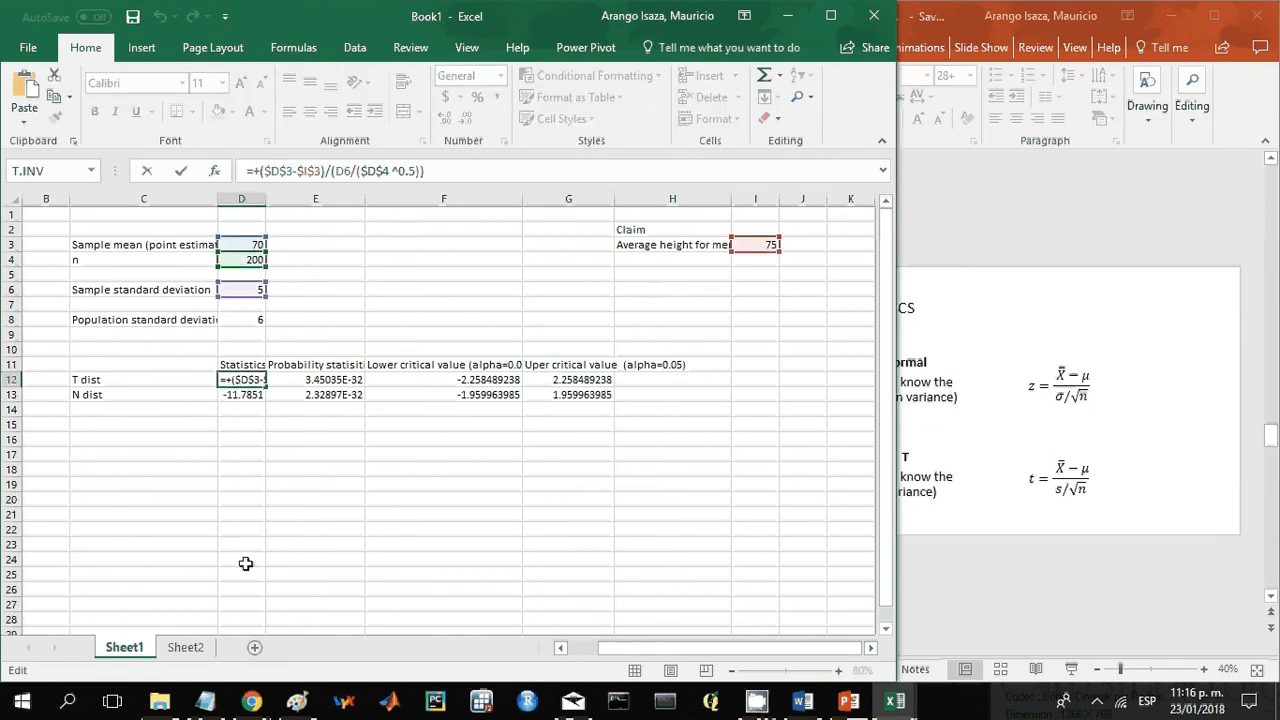
left_click(265, 171)
double_click(369, 171)
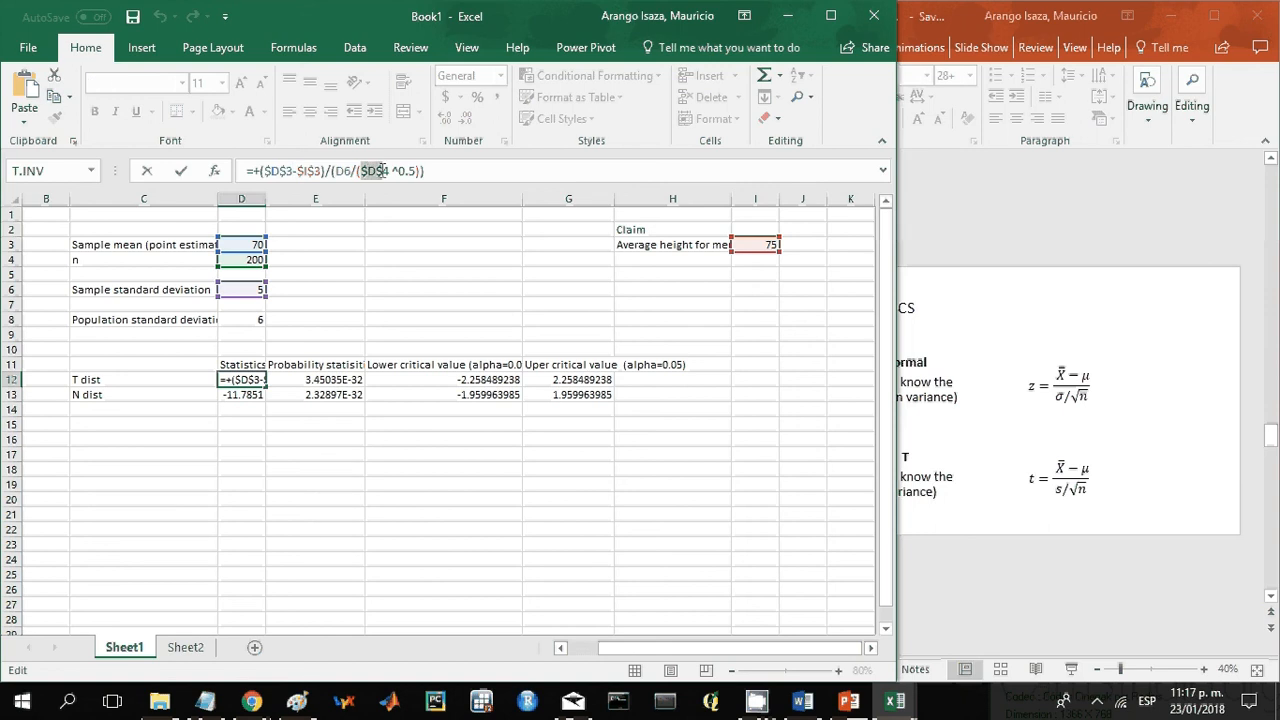
left_click_drag(393, 171, 414, 170)
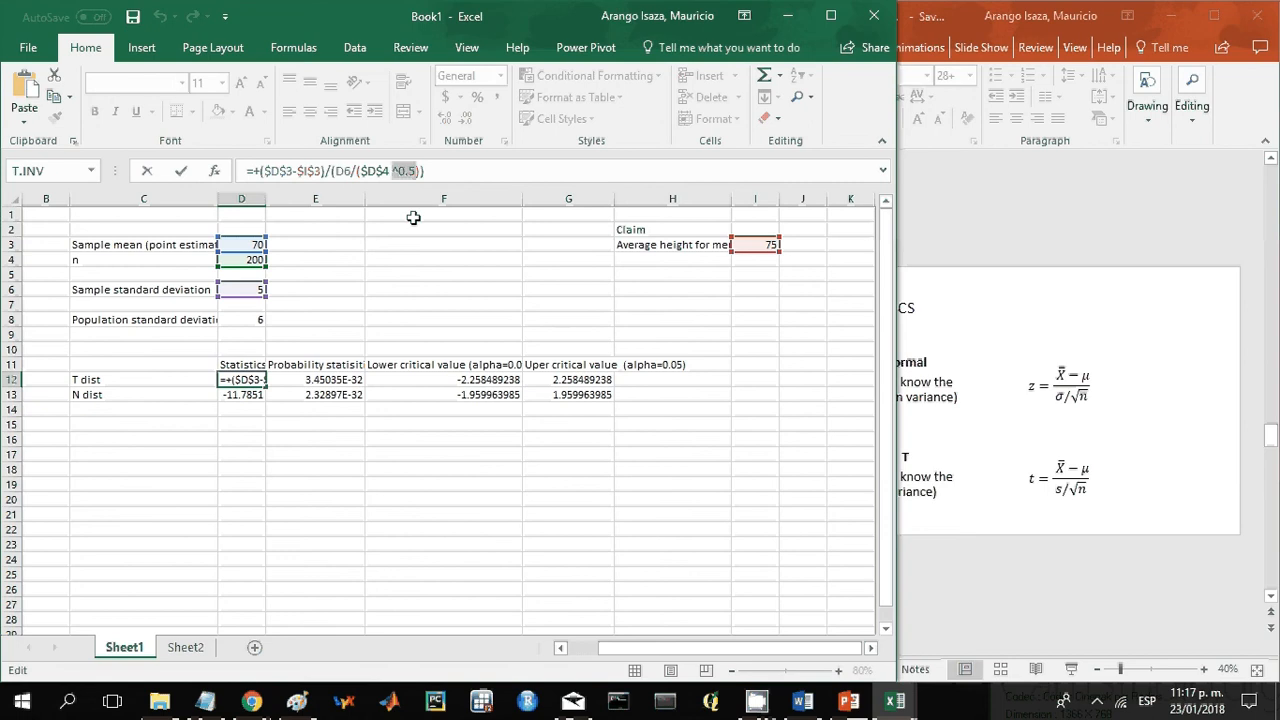
key("Return")
key("Up")
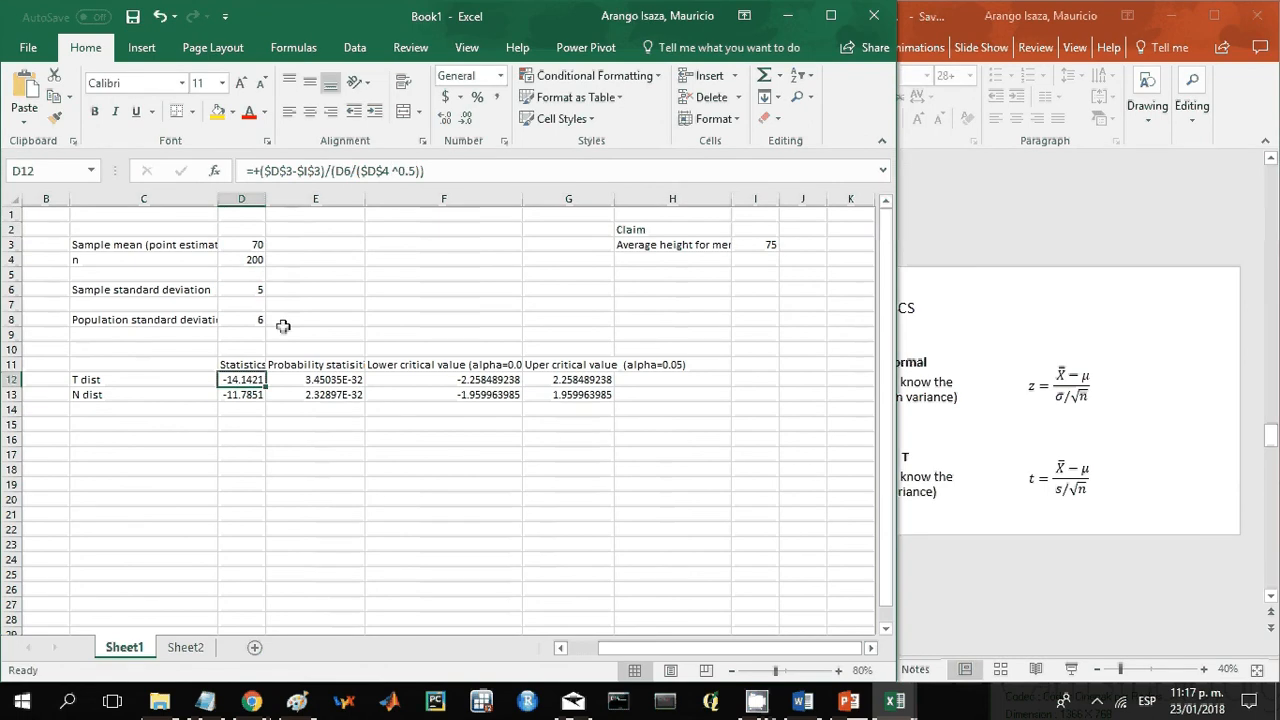
Examine the TDIST probability formula in E12, including its negated statistic, degrees of freedom and tails arguments
left_click(318, 380)
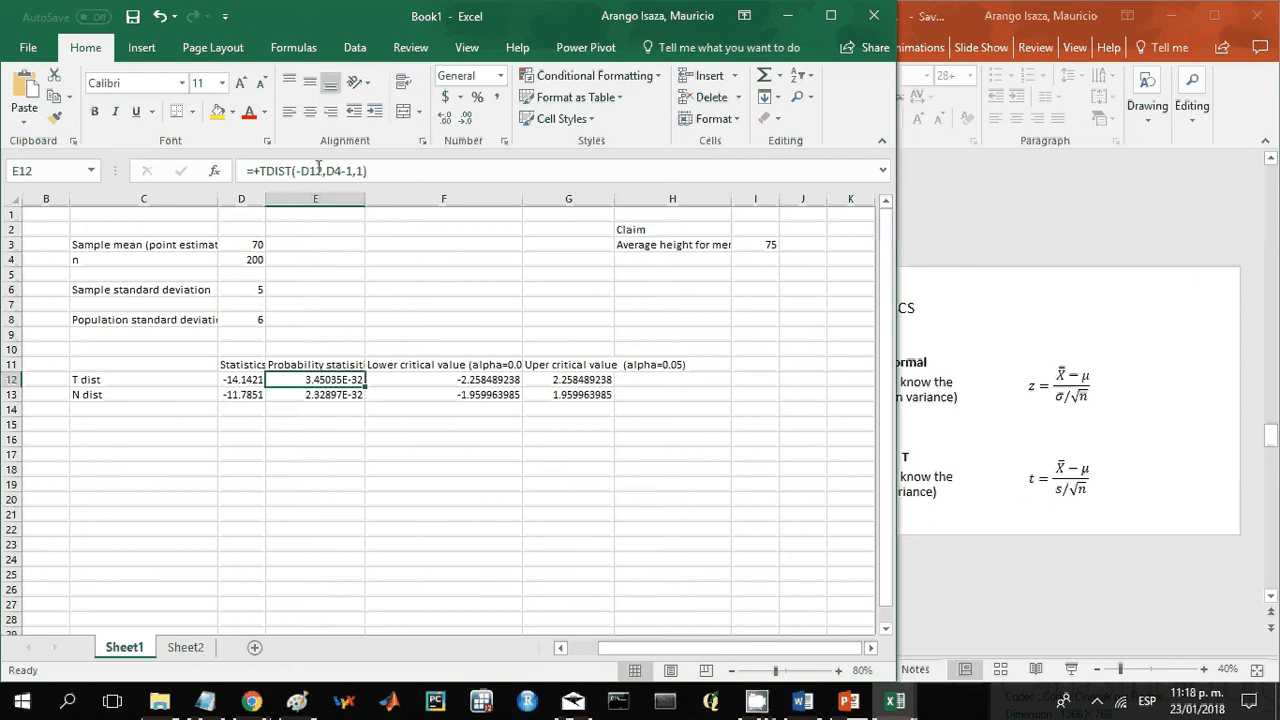
left_click(308, 171)
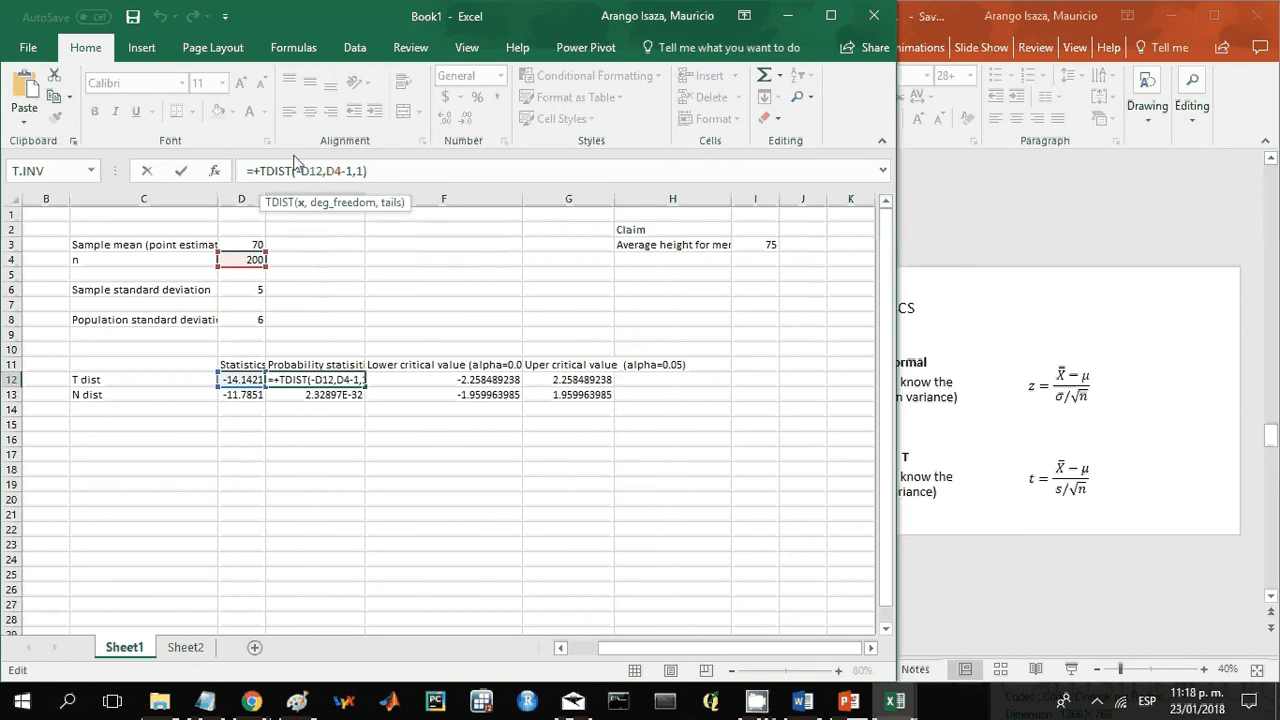
left_click_drag(296, 171, 303, 171)
left_click(347, 171)
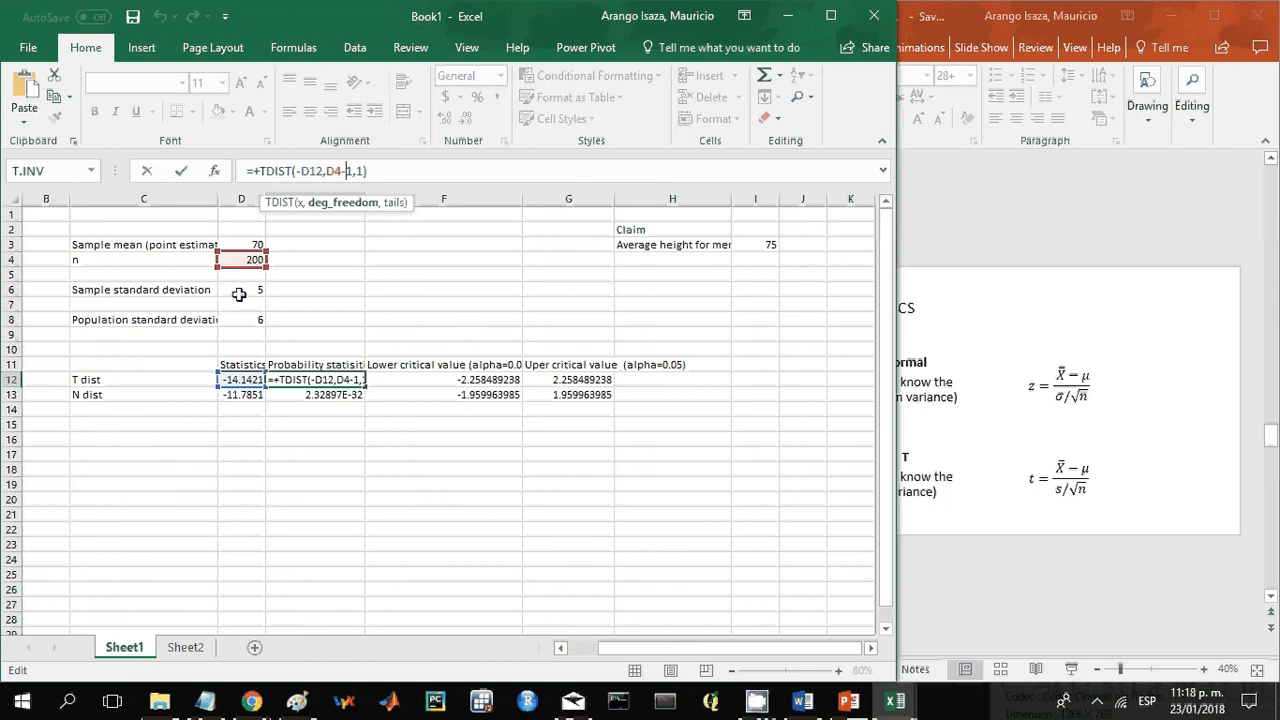
left_click(360, 171)
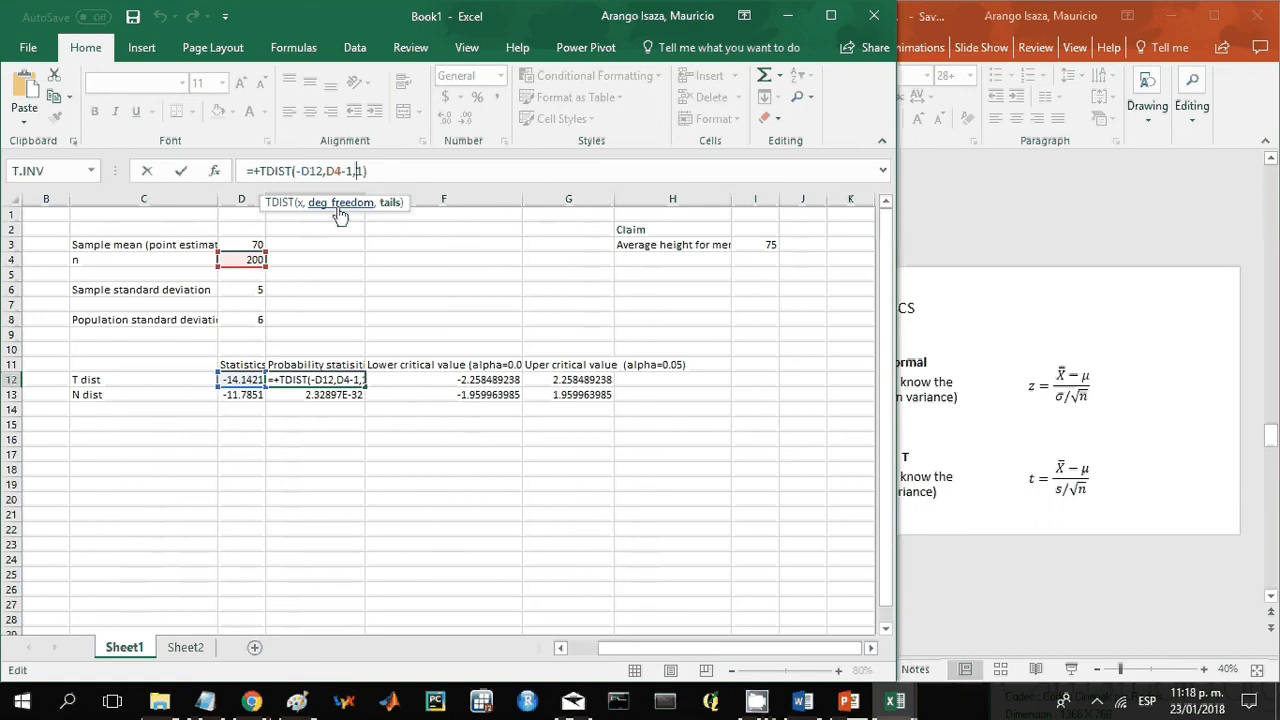
key("Return")
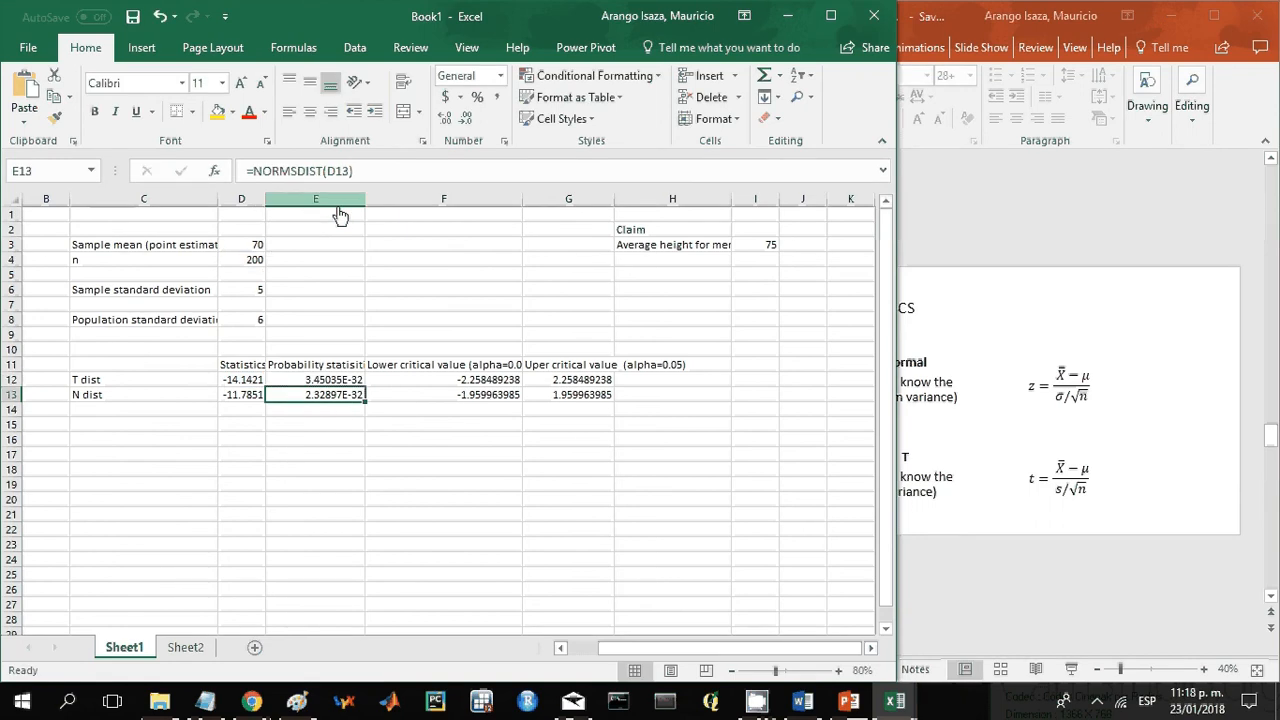
left_click(328, 379)
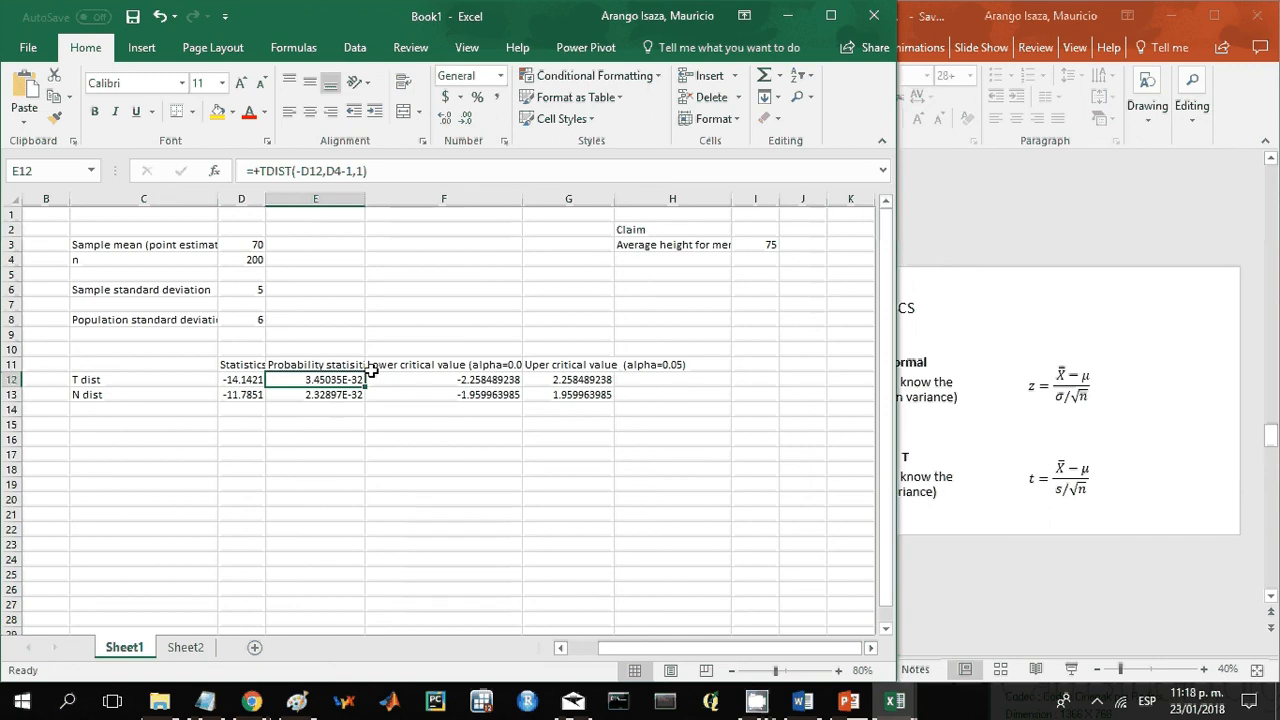
Examine the TINV lower critical value formula in F12, including its probability and degrees of freedom arguments
left_click(422, 380)
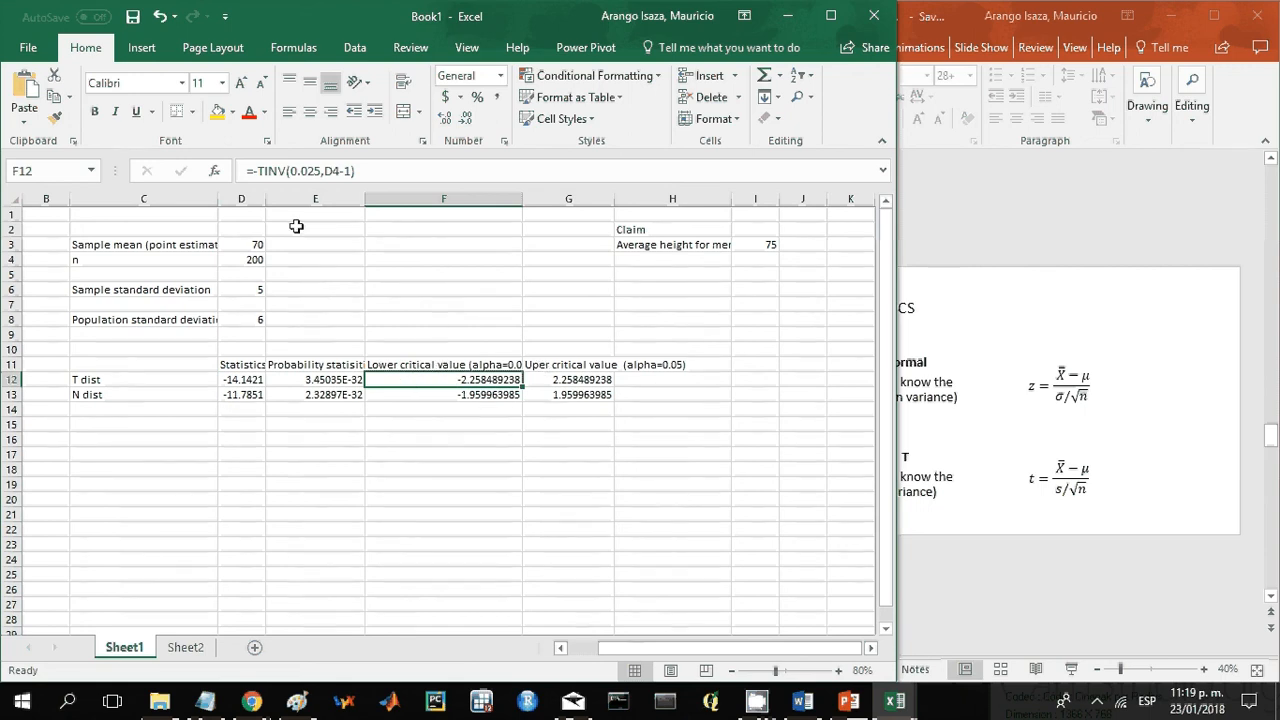
left_click_drag(254, 171, 323, 171)
left_click(294, 171)
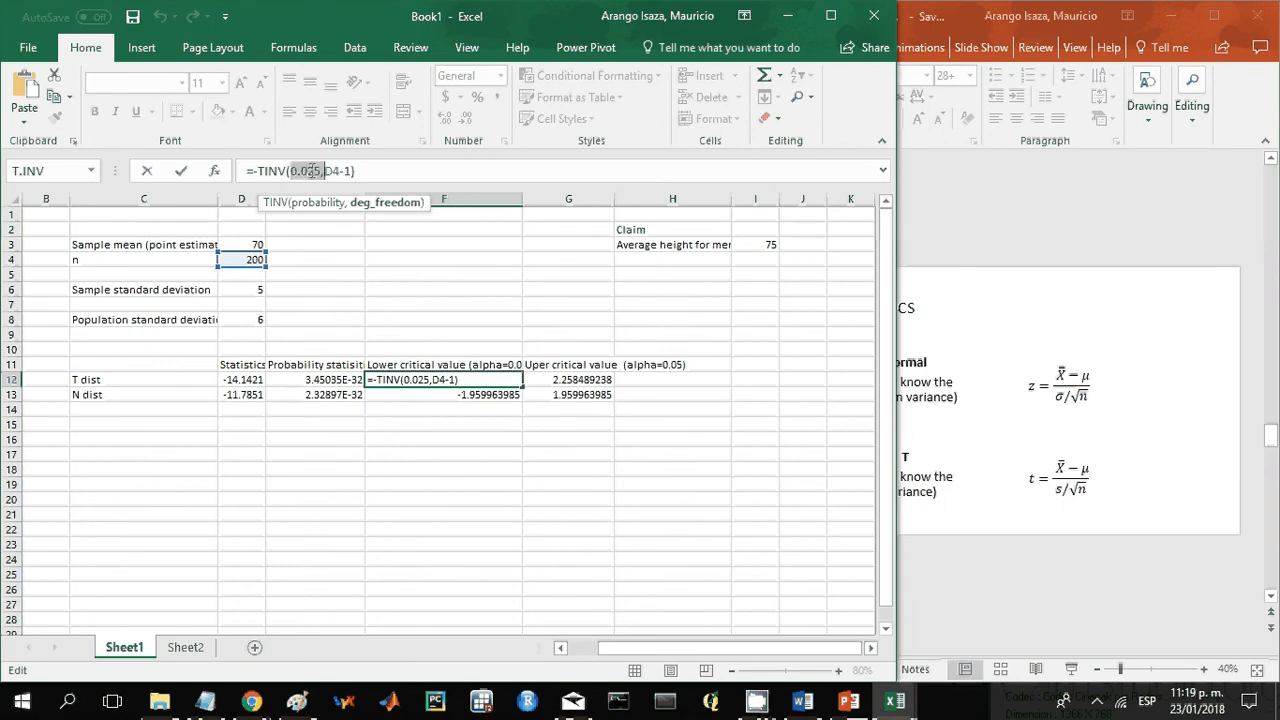
left_click(292, 171)
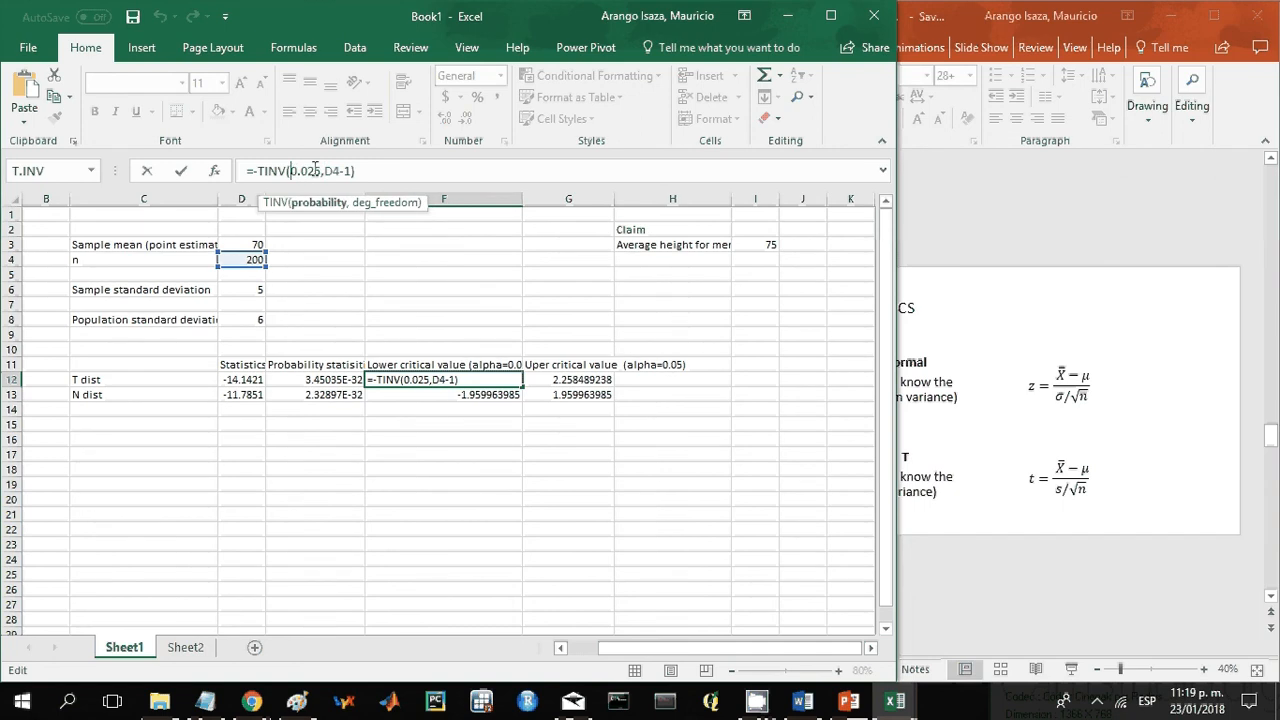
left_click_drag(325, 171, 344, 168)
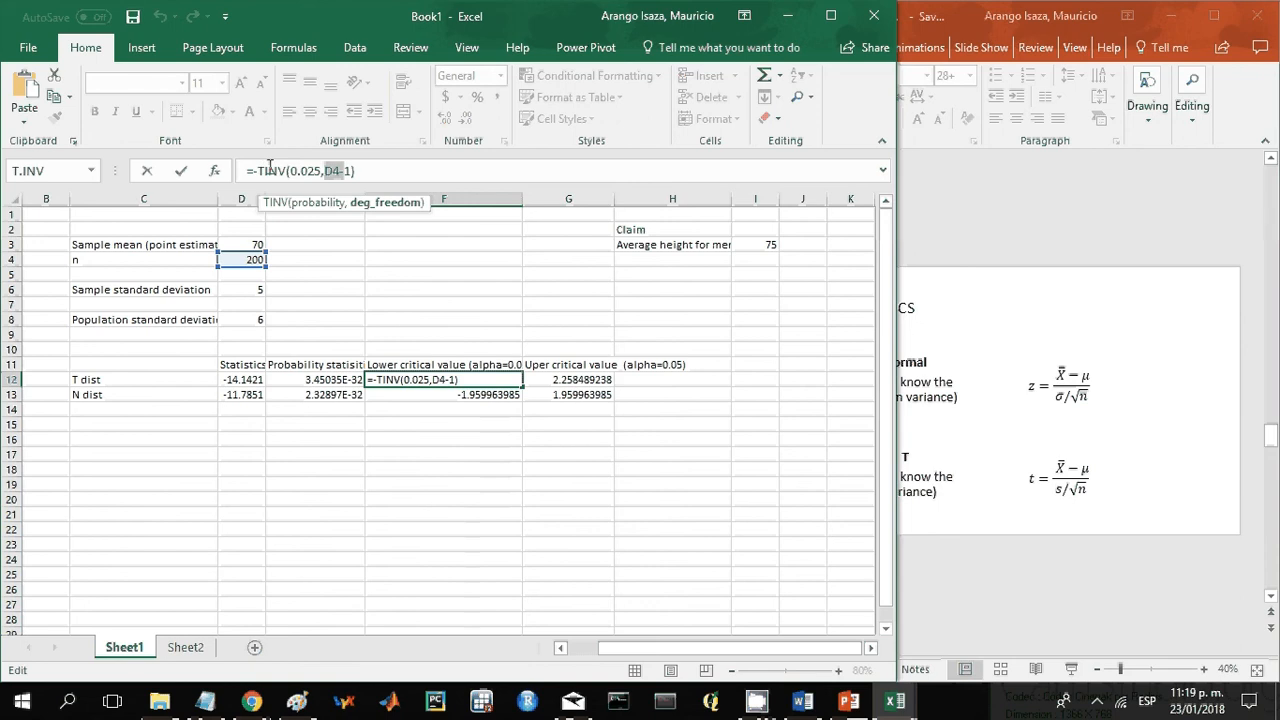
key("Return")
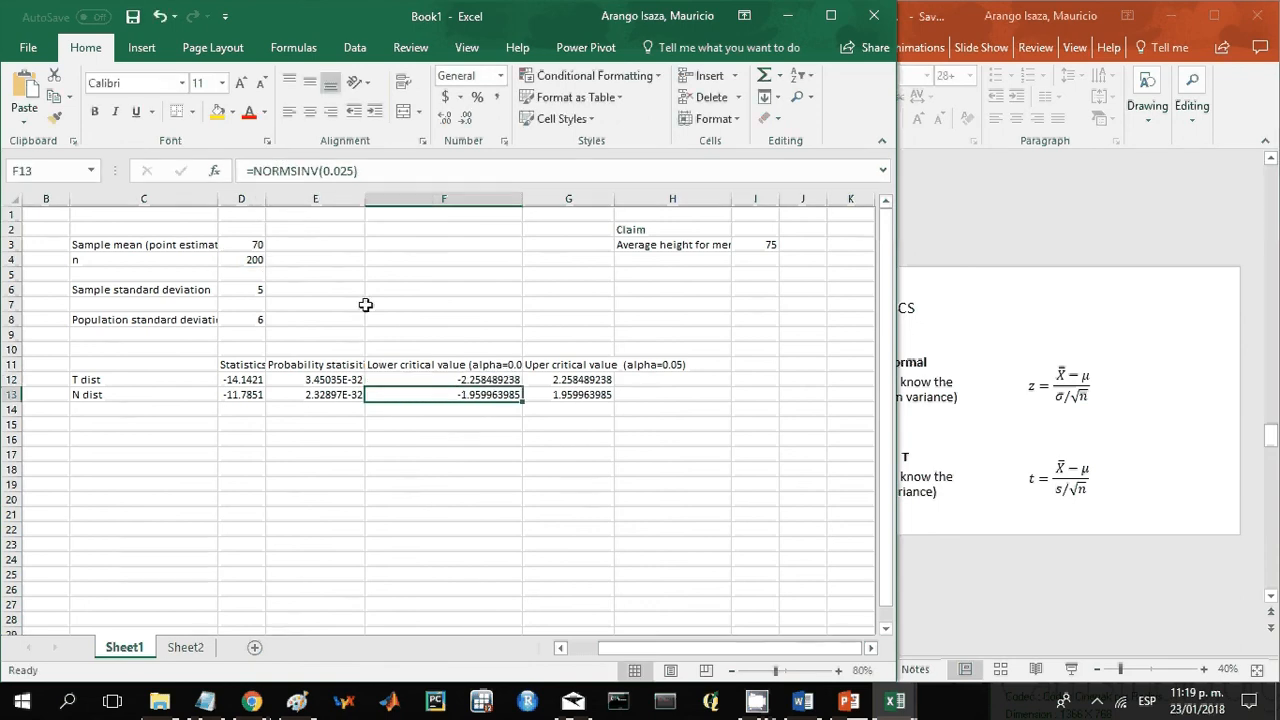
Examine how the T dist upper critical value formula in G12 refers to the lower critical value
left_click(551, 382)
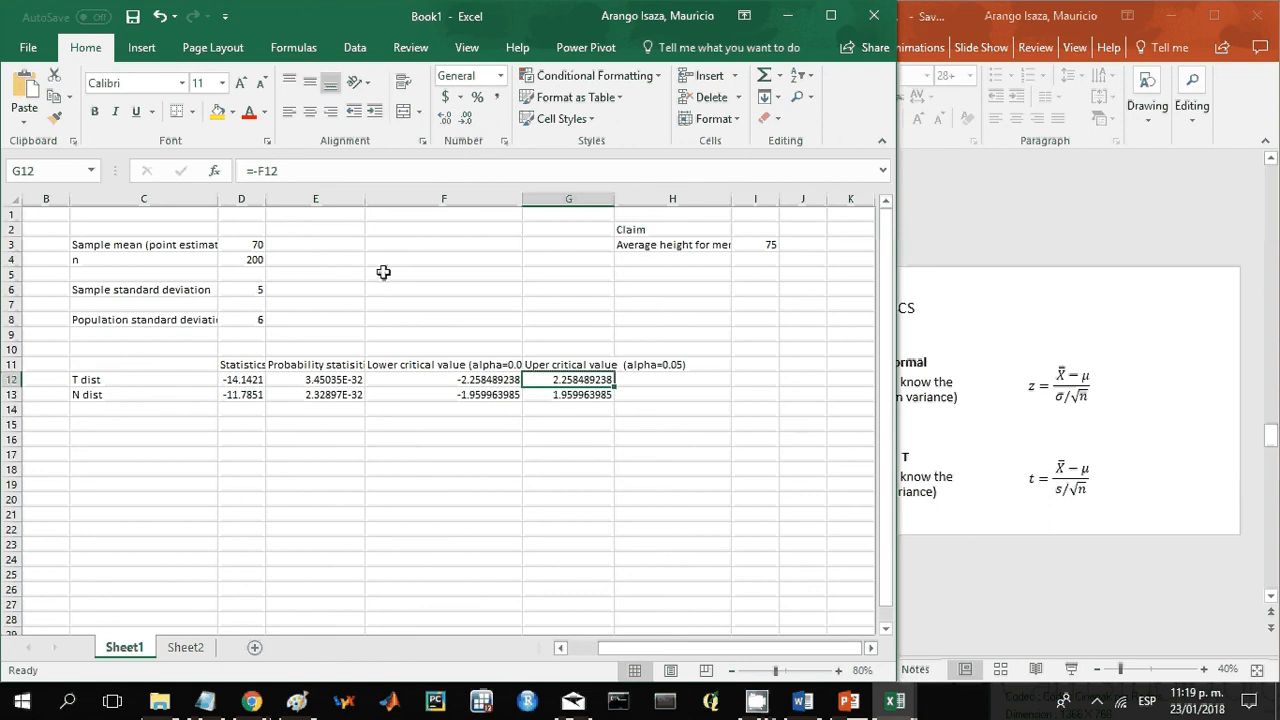
left_click(269, 171)
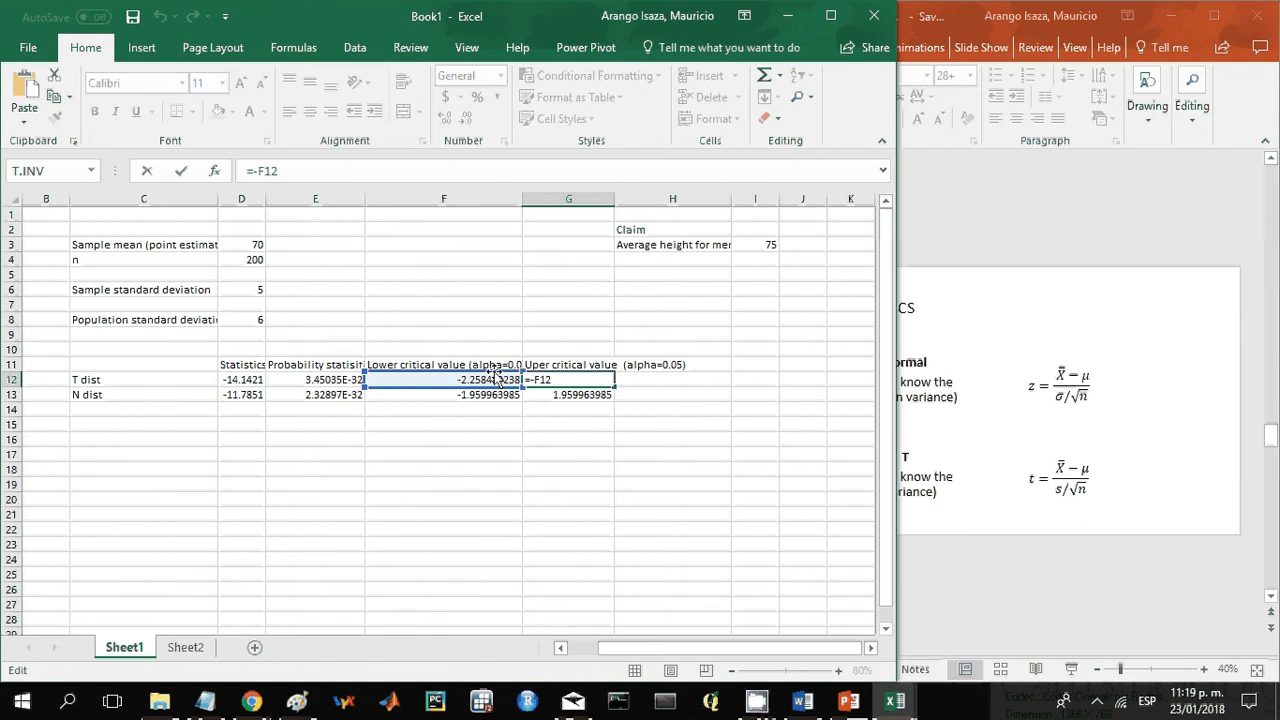
key("Return")
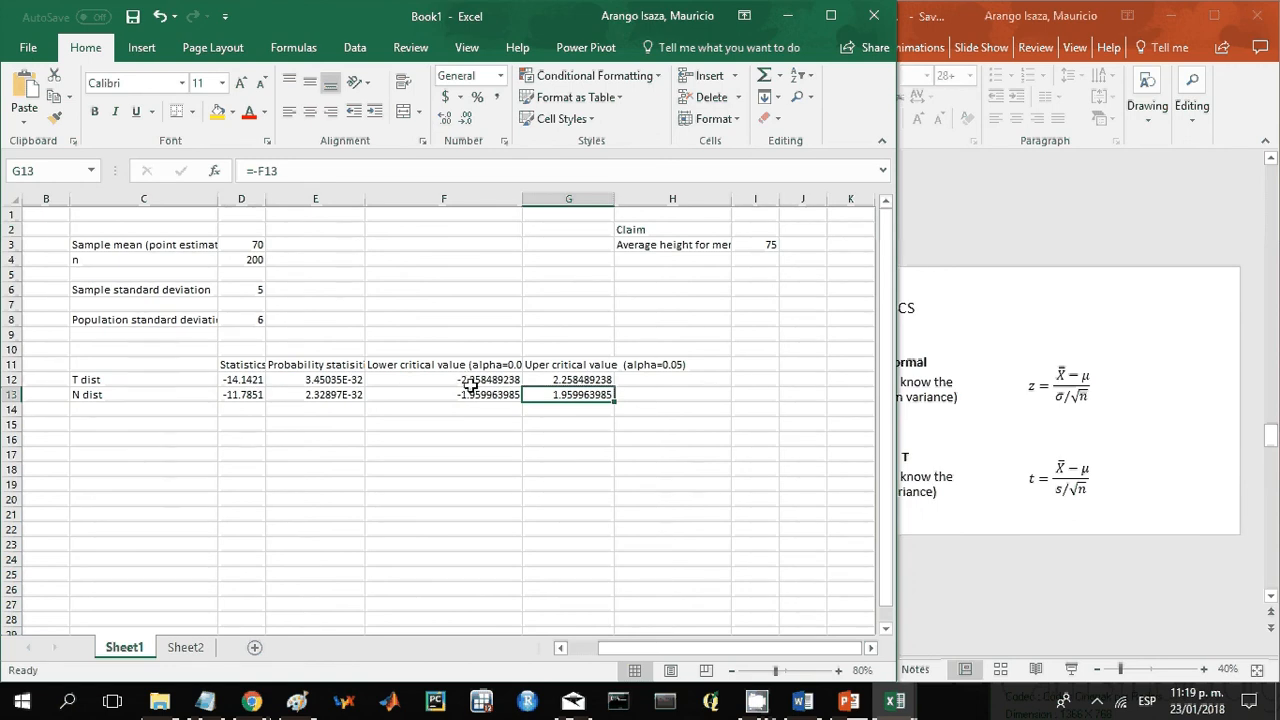
Return to the PowerPoint slides and display the Normal distribution slide with the rejection areas beside the worksheet
left_click(990, 520)
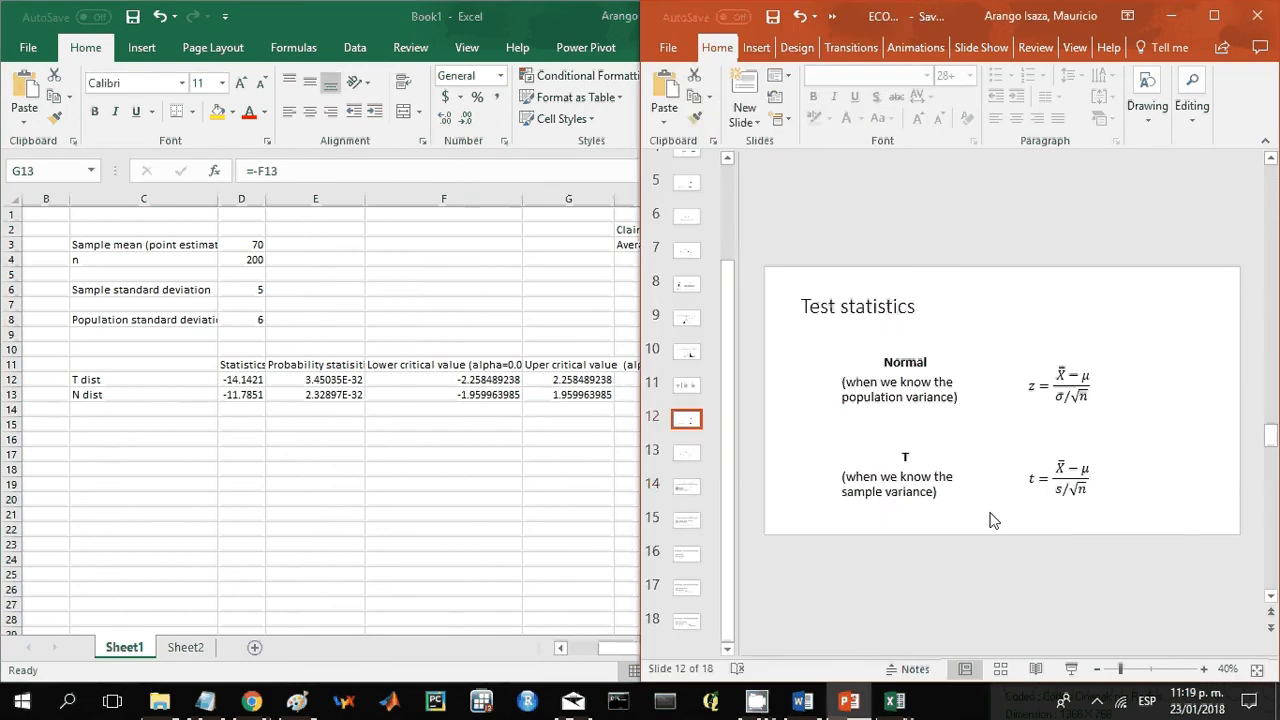
scroll(993, 520, "down", 2)
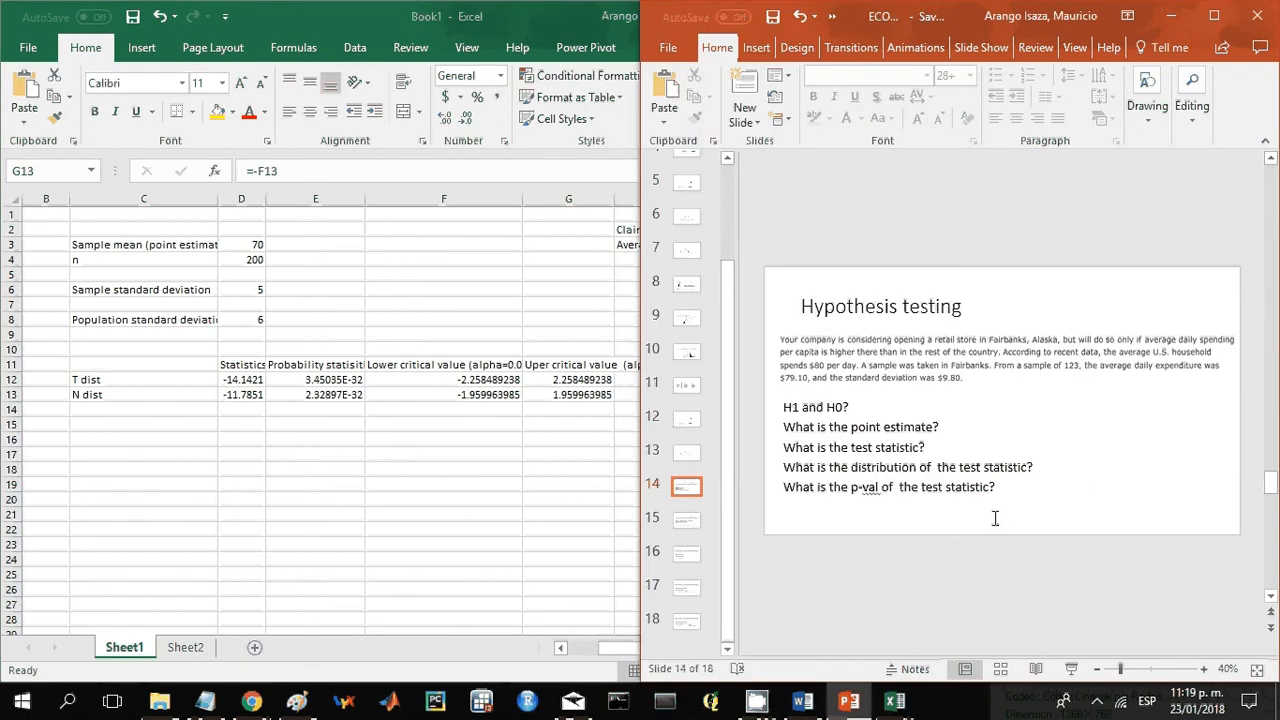
scroll(997, 506, "up", 1)
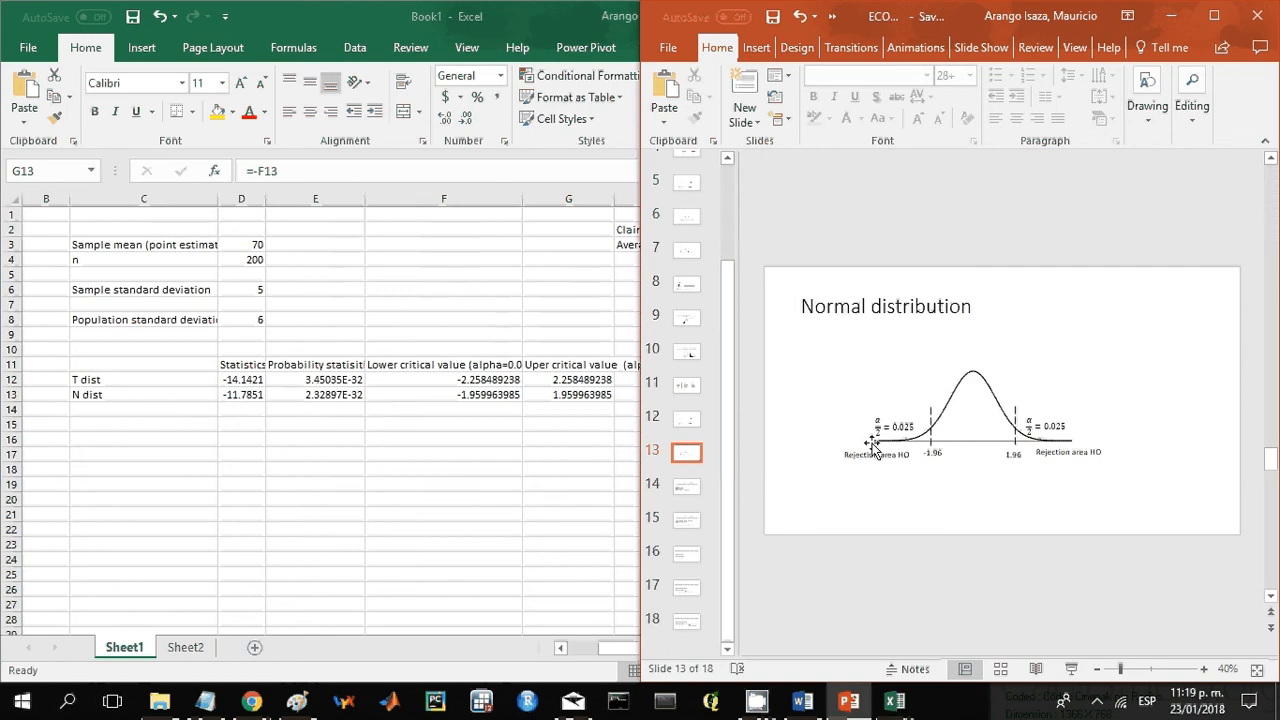
Highlight the lower rejection area label on the Normal distribution slide, then clear the selection
left_click_drag(876, 455, 893, 457)
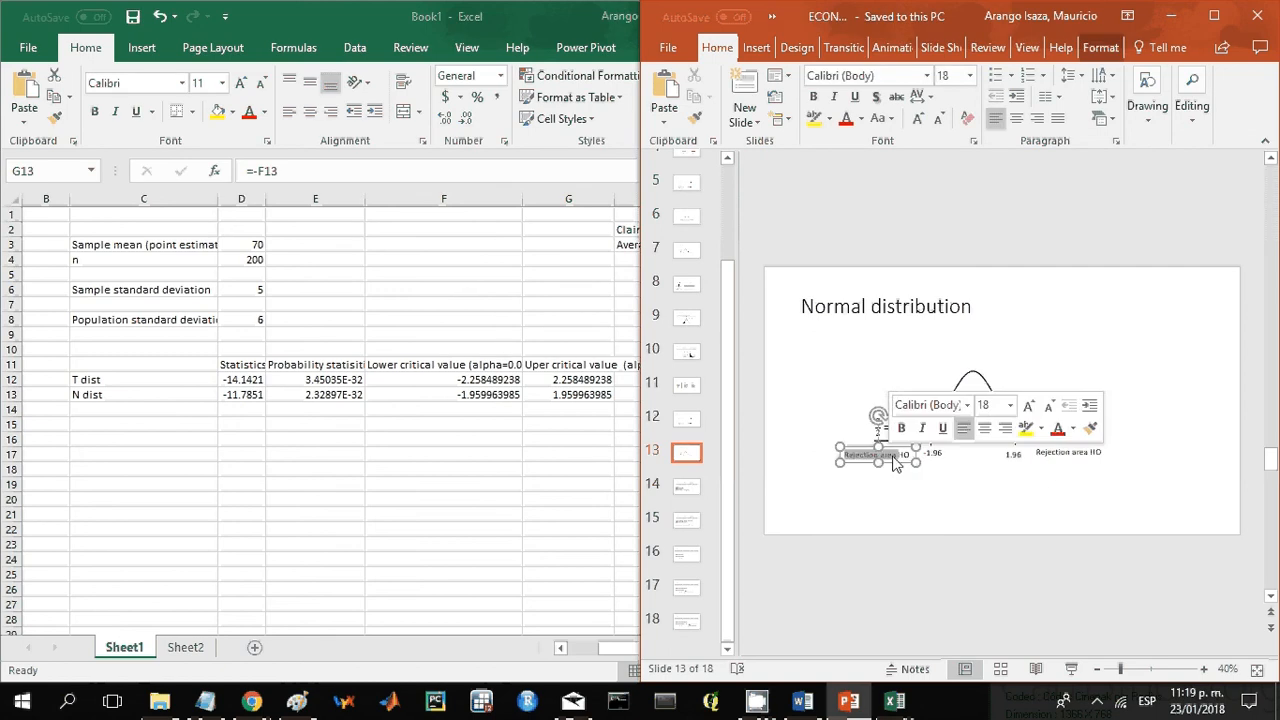
left_click(871, 502)
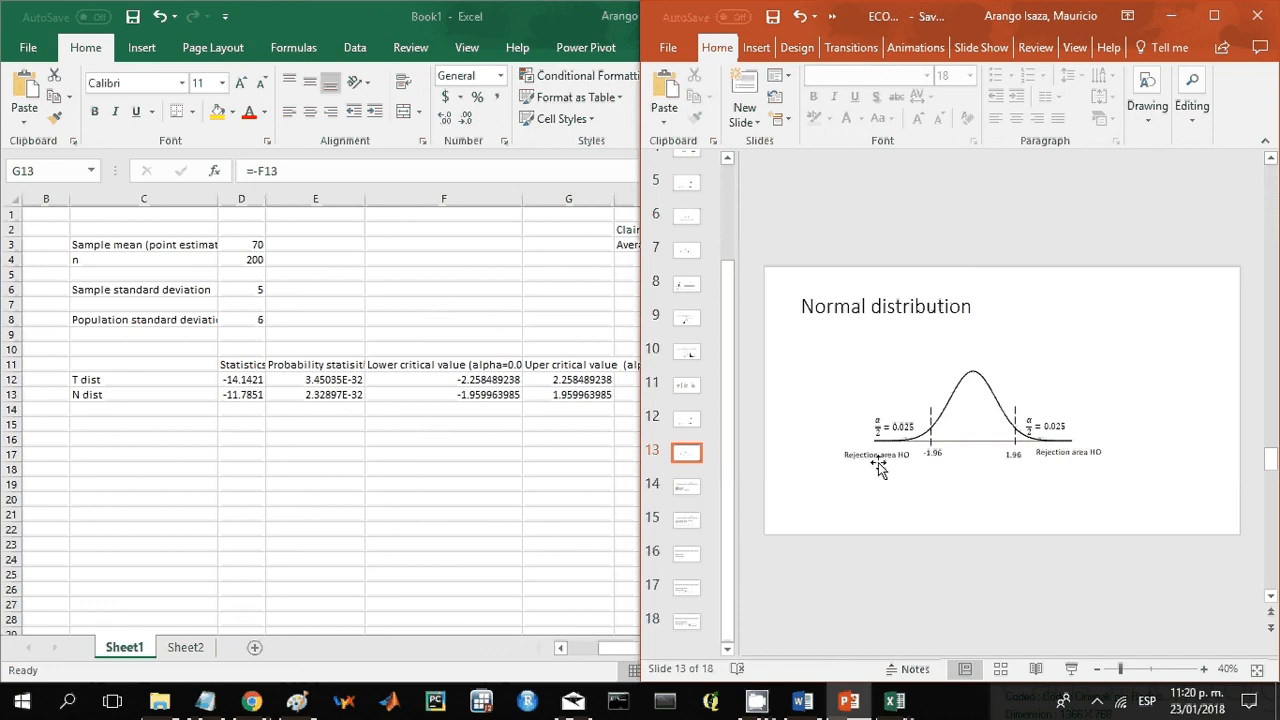
Open the N dist statistic formula in D13 of the Excel worksheet and display PowerPoint's Test statistics slide for comparison
left_click(474, 440)
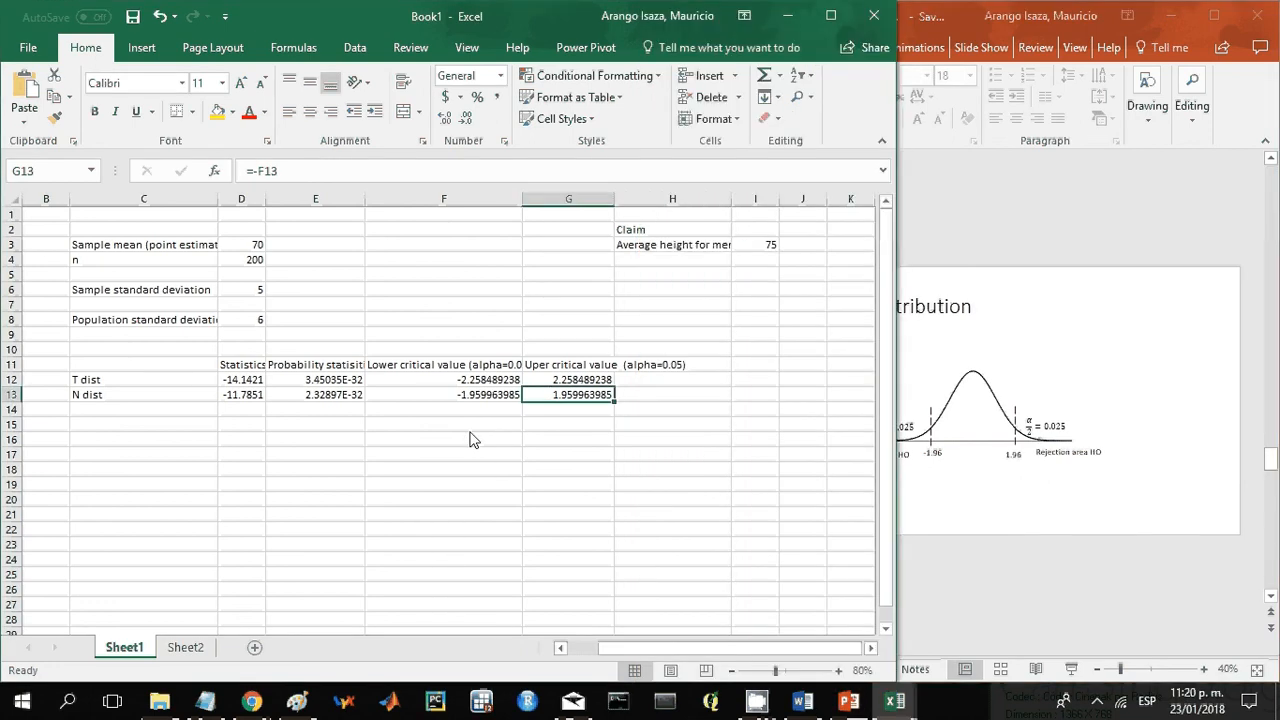
left_click(258, 396)
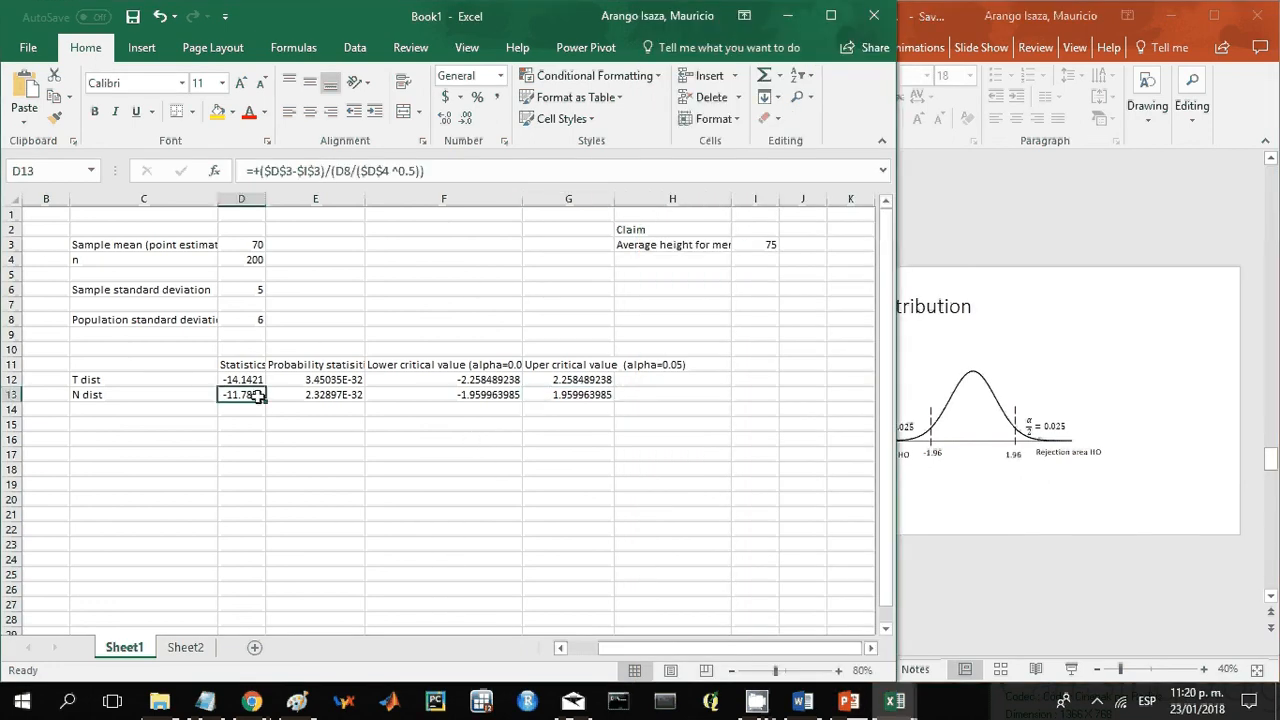
left_click(333, 171)
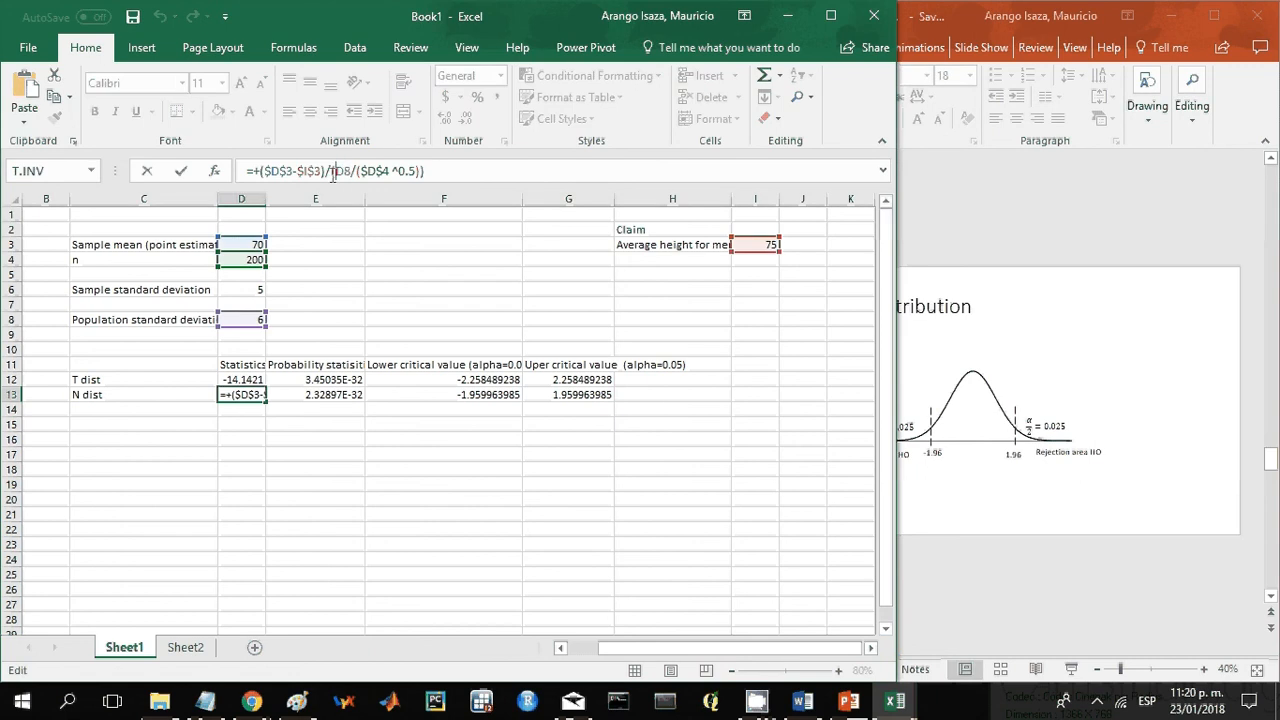
type("(")
left_click(980, 545)
left_click(697, 416)
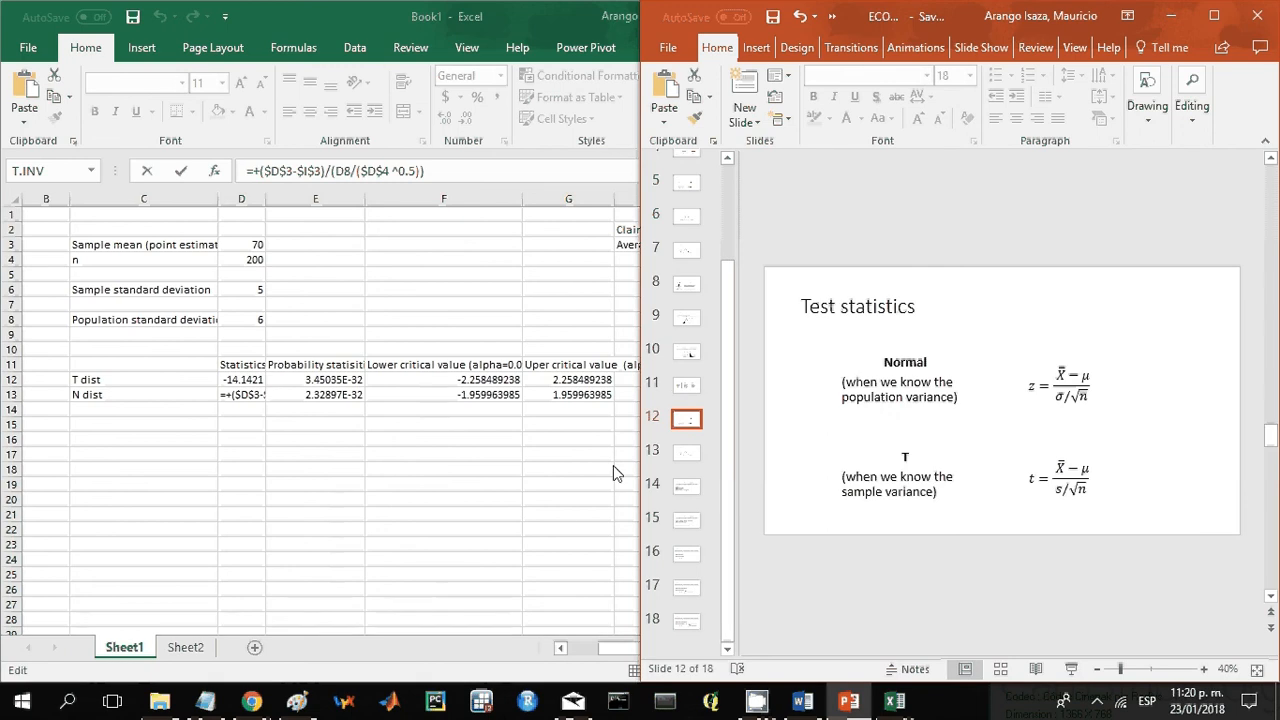
Examine the denominator of the D13 formula, which divides D8 by the square root of the sample size, and close the formula
left_click(560, 510)
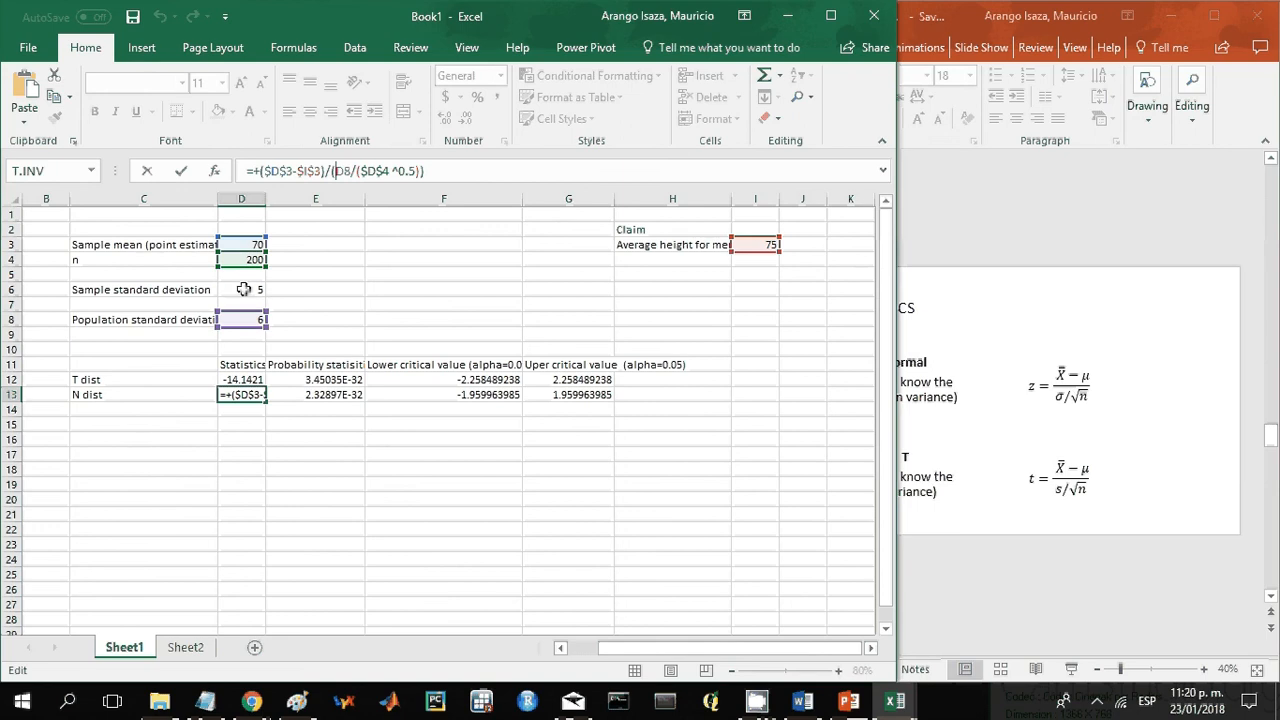
left_click_drag(336, 171, 427, 171)
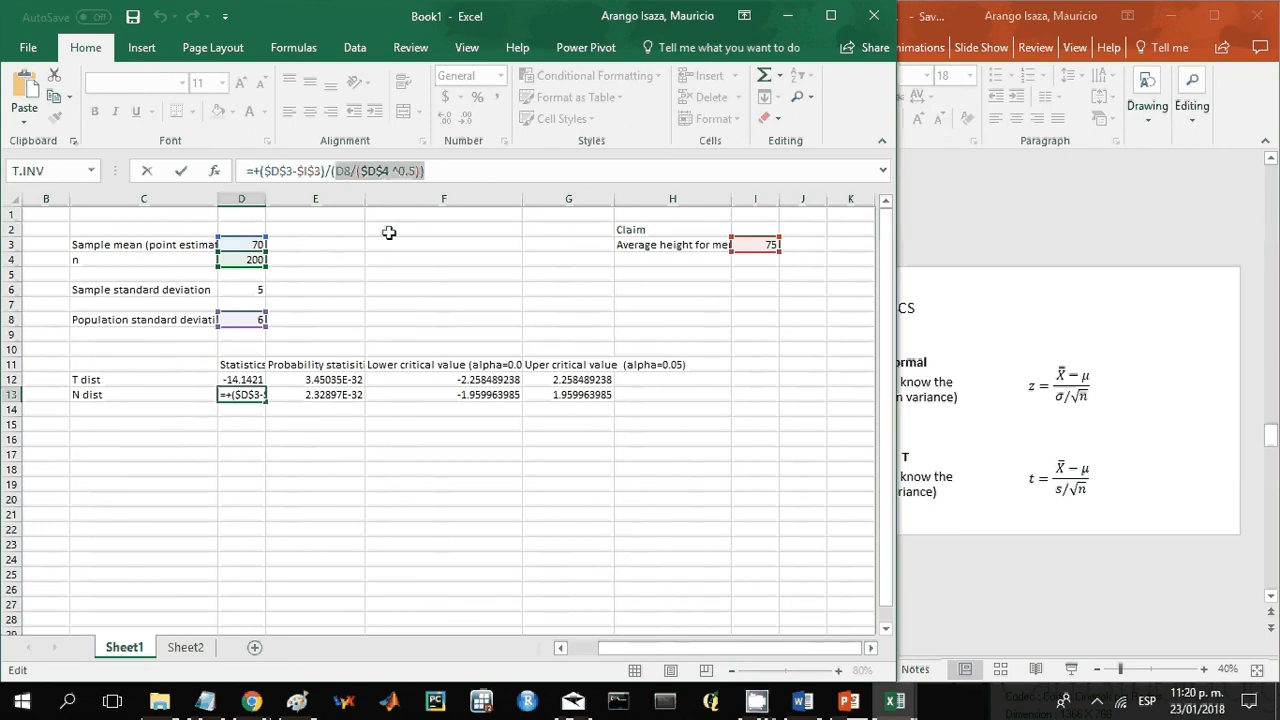
key("Return")
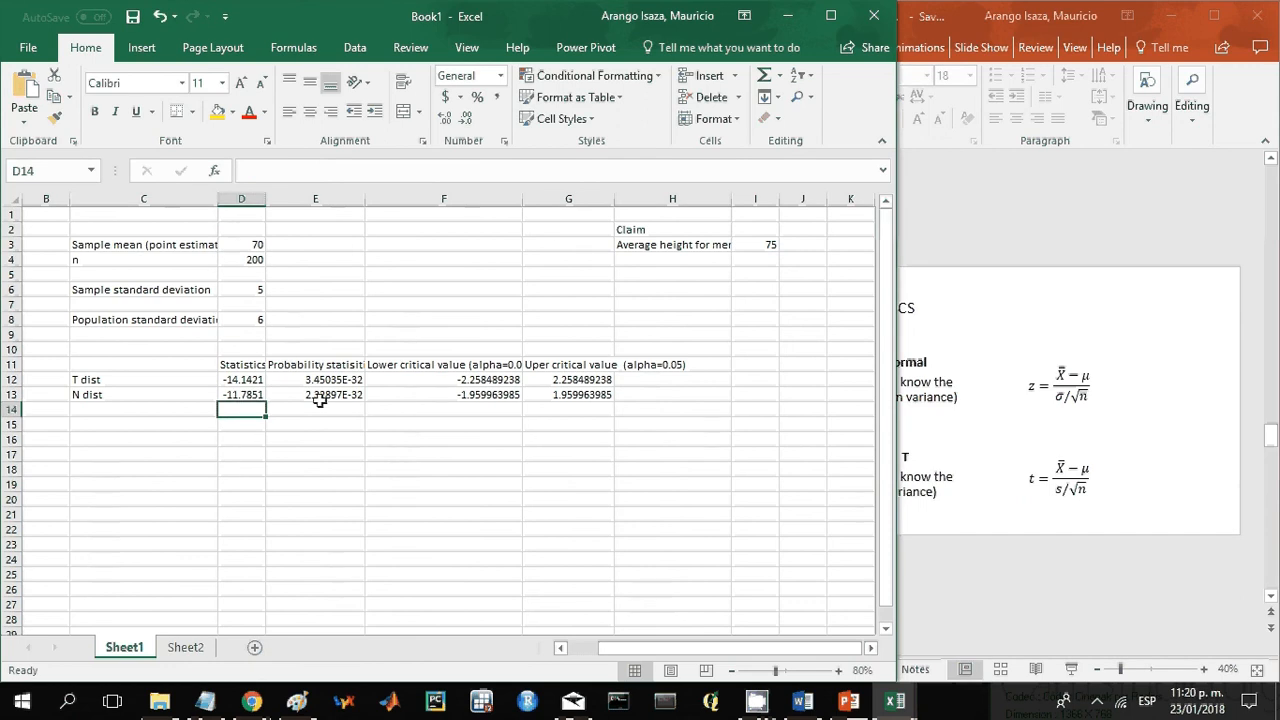
Examine the NORMSDIST probability formula in E13, including its function name and its reference to the D13 statistic
left_click(318, 394)
left_click(335, 162)
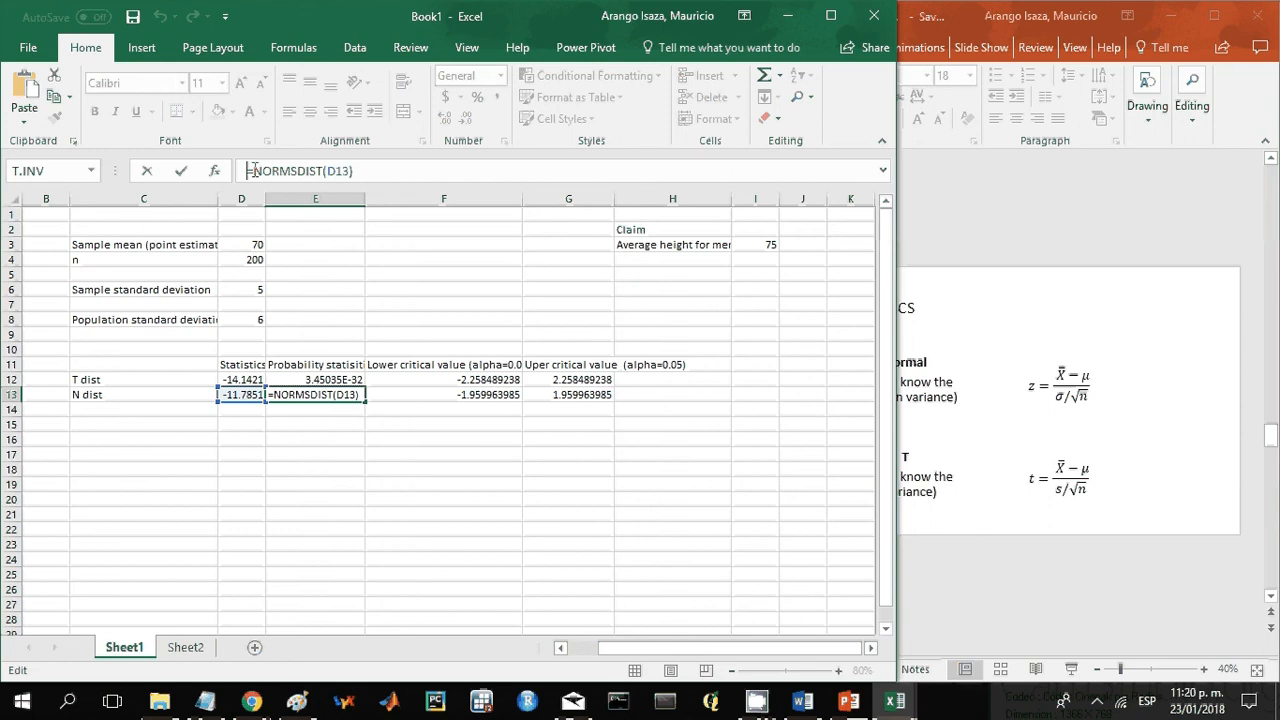
left_click_drag(253, 170, 324, 176)
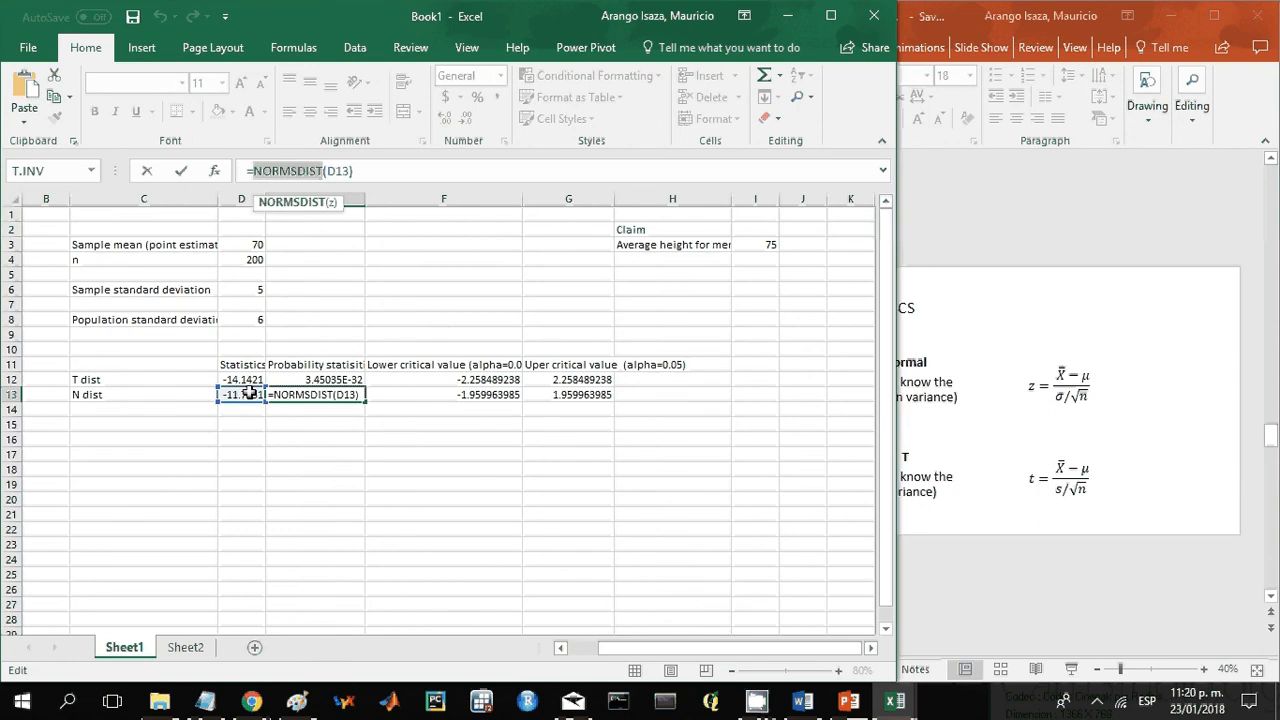
left_click(379, 170)
key("Return")
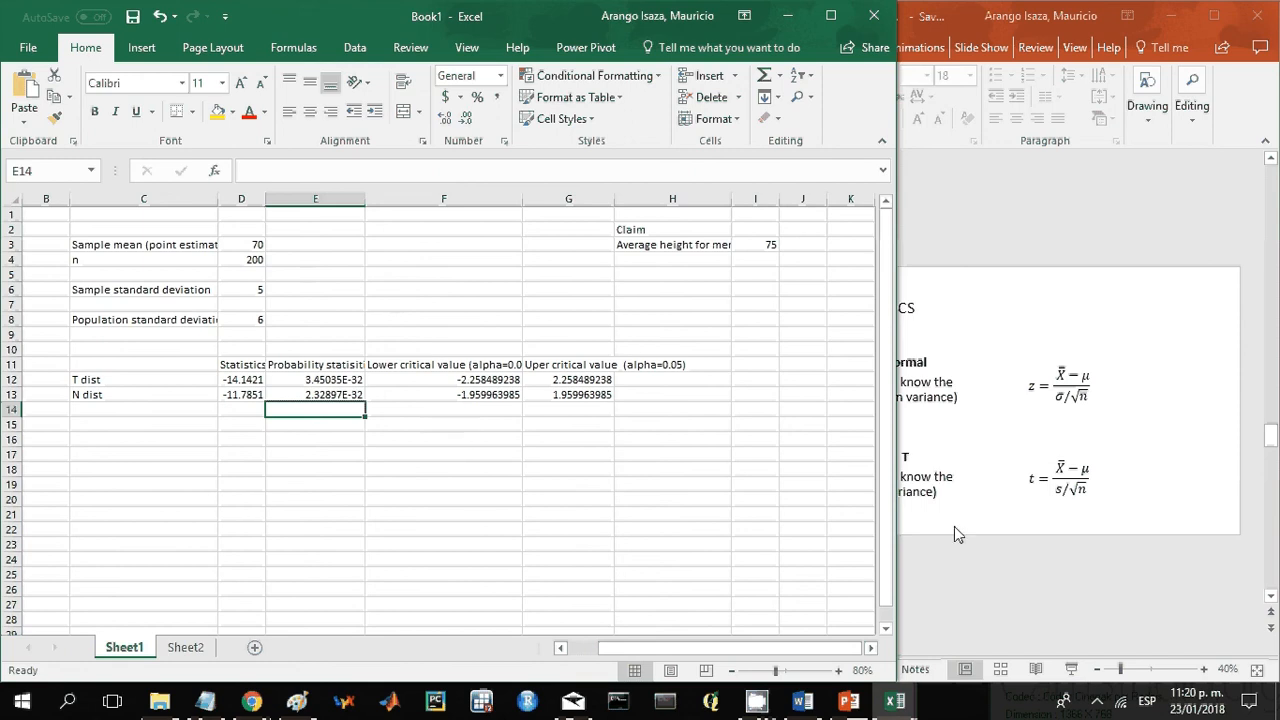
Display the Normal distribution slide in PowerPoint and compare its rejection areas with Excel's N dist statistic in D13 and critical values in F13 and G13
left_click(971, 563)
left_click(700, 462)
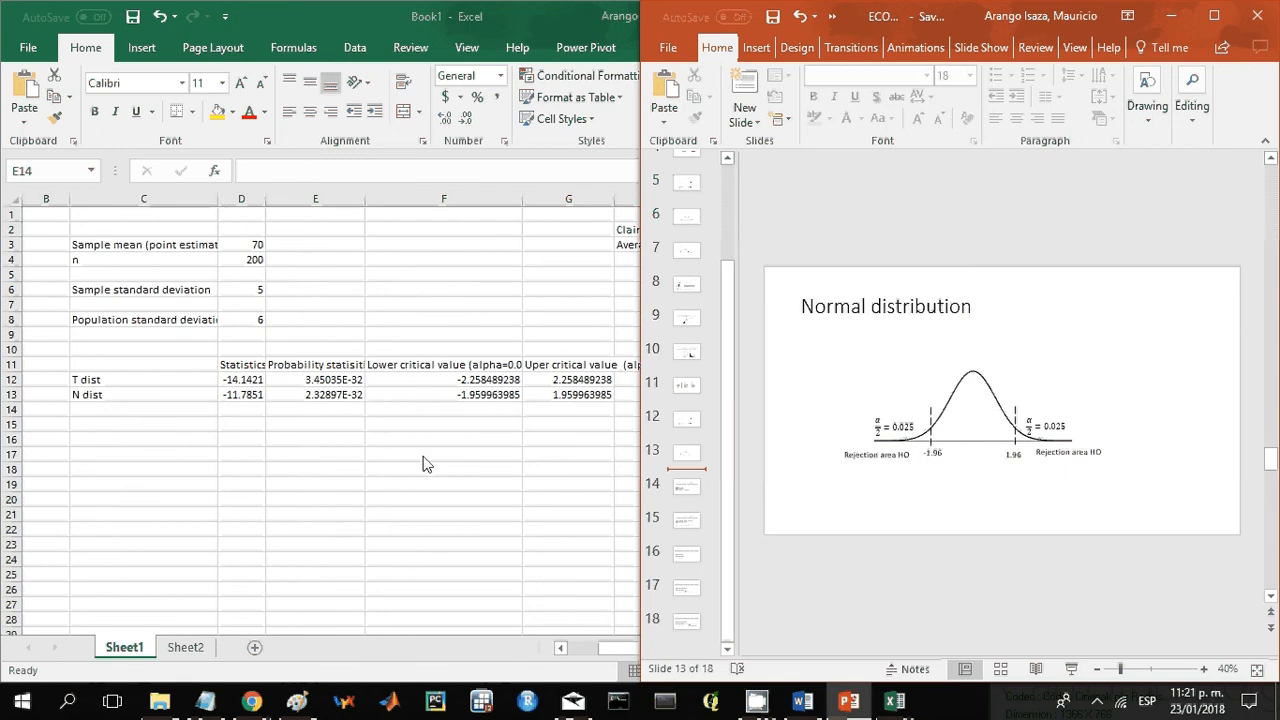
key("alt+Tab")
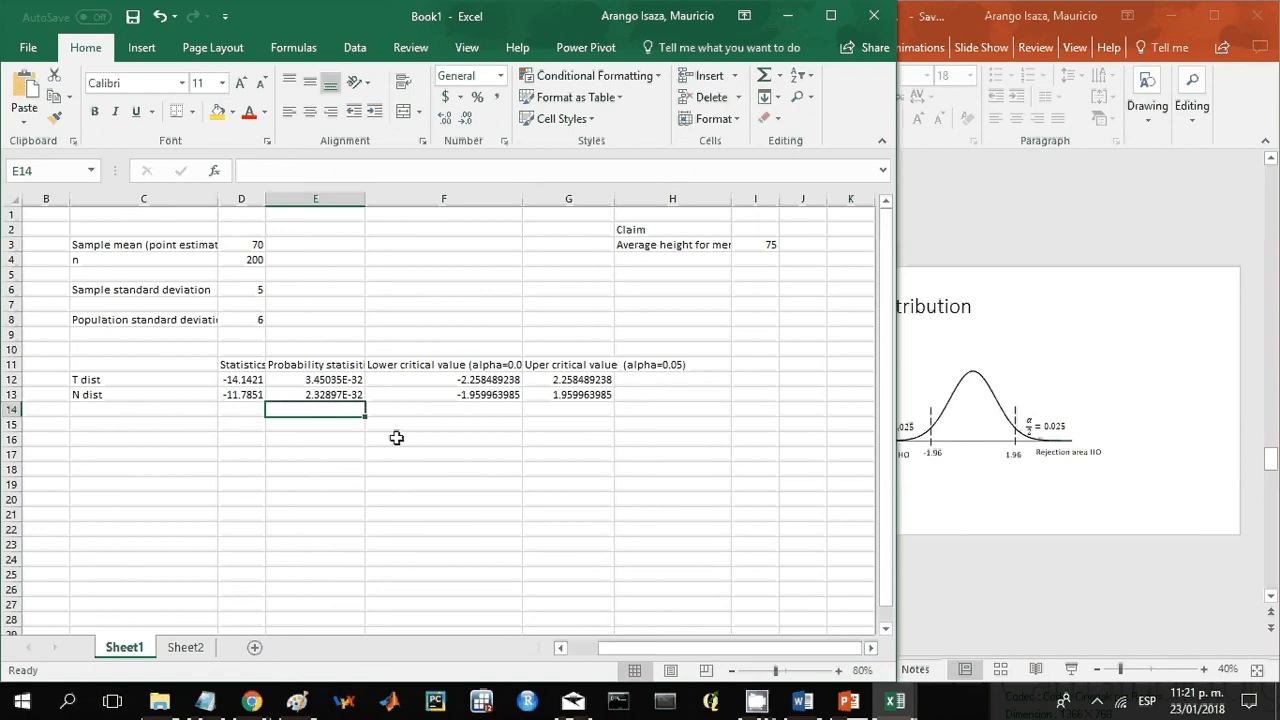
left_click(256, 396)
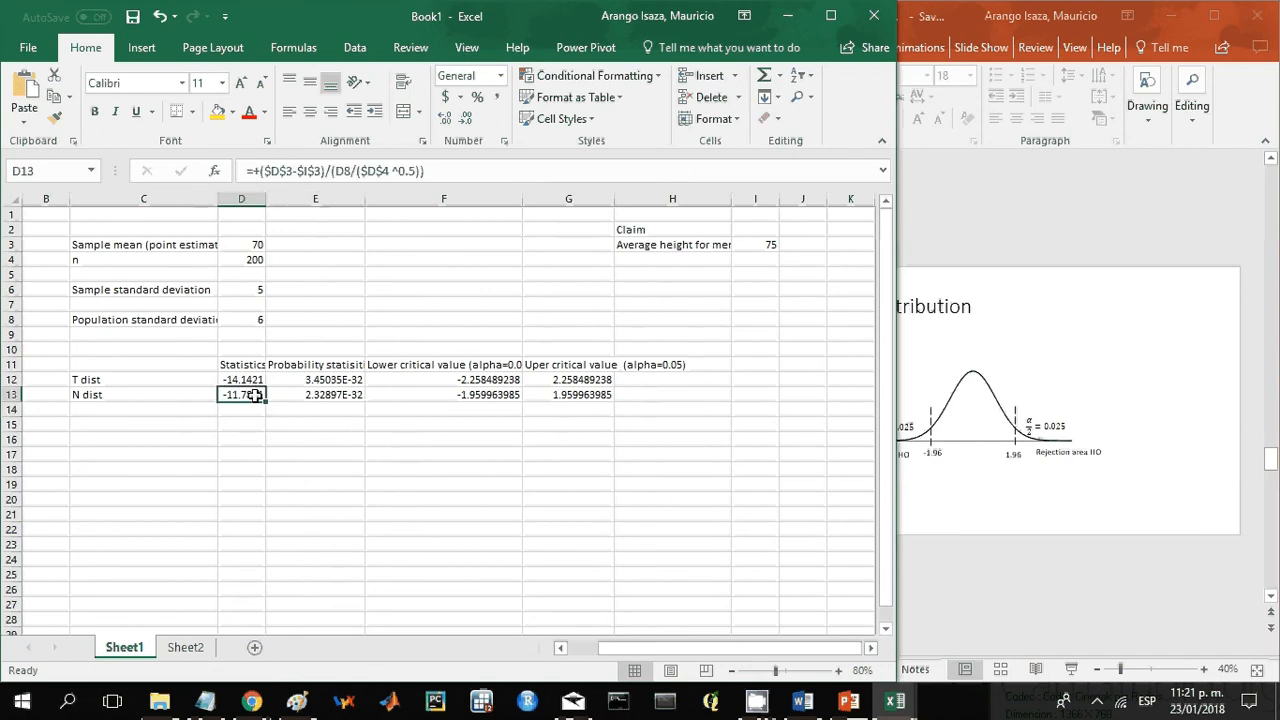
left_click(480, 400)
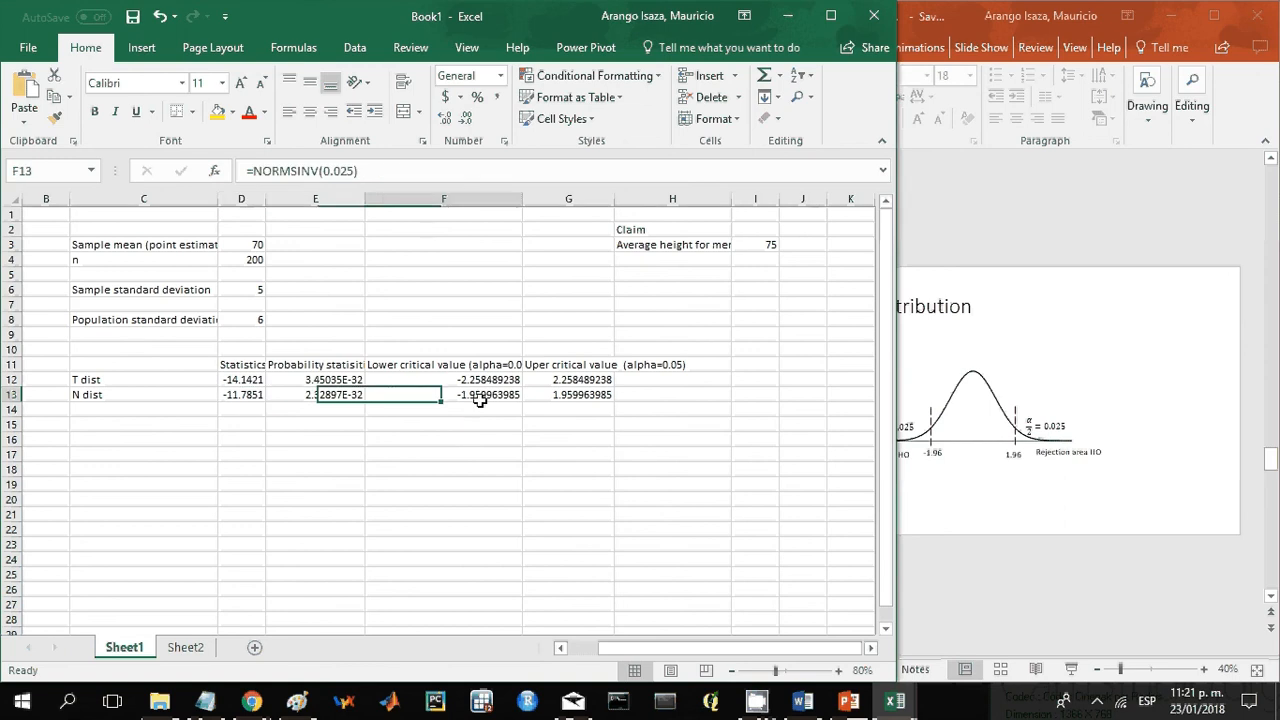
left_click(560, 400)
left_click(466, 396)
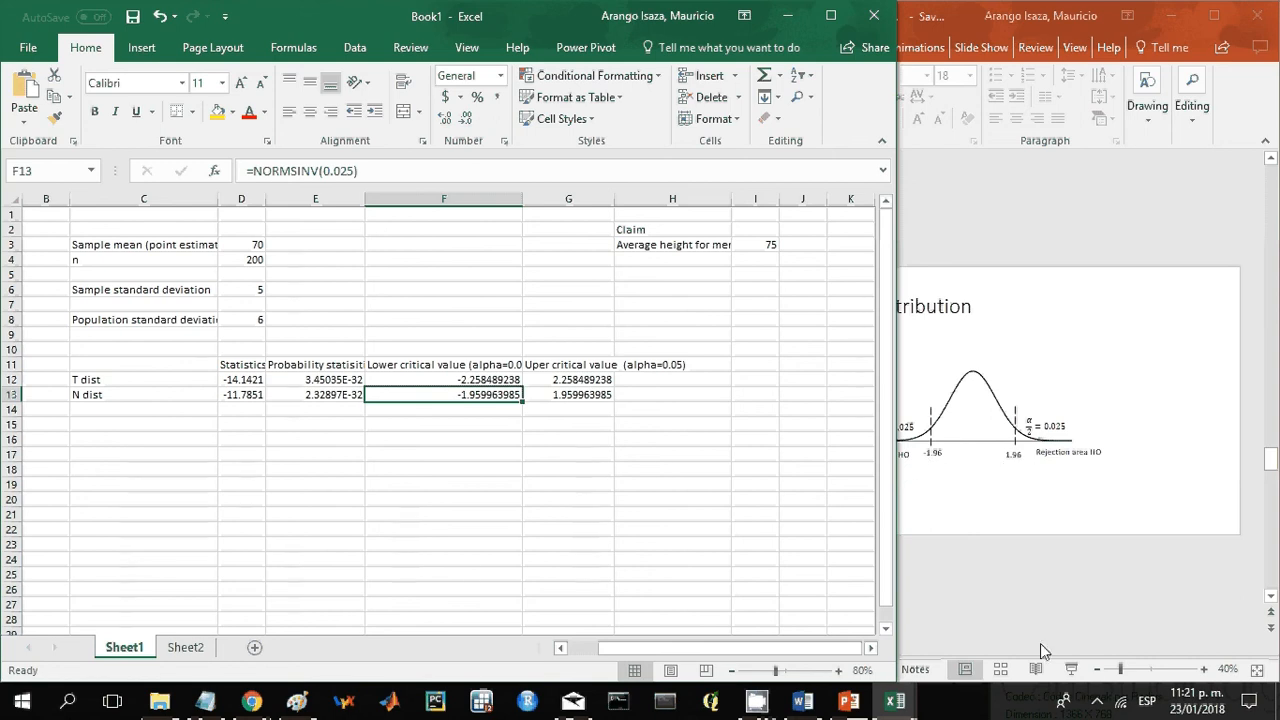
Recheck the slide's rejection areas and examine the N dist upper critical value in G13 and probability in E13
left_click(1028, 517)
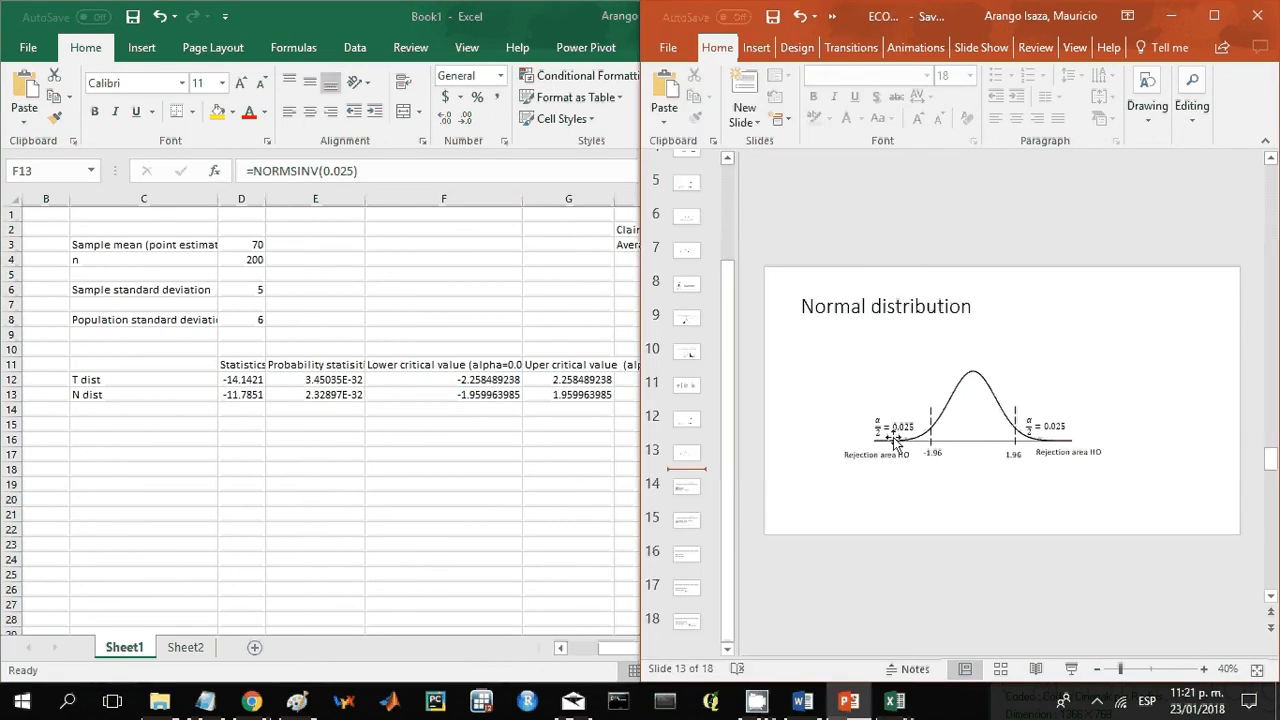
left_click(564, 467)
left_click(568, 392)
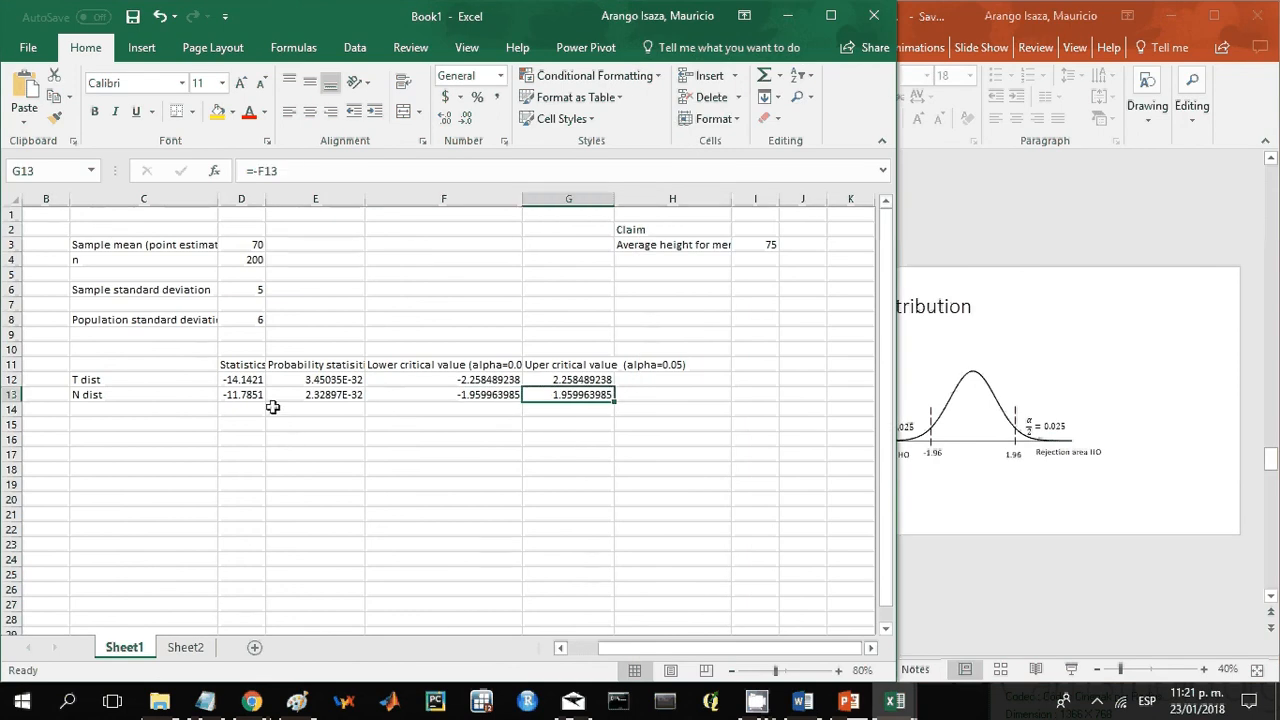
left_click(325, 398)
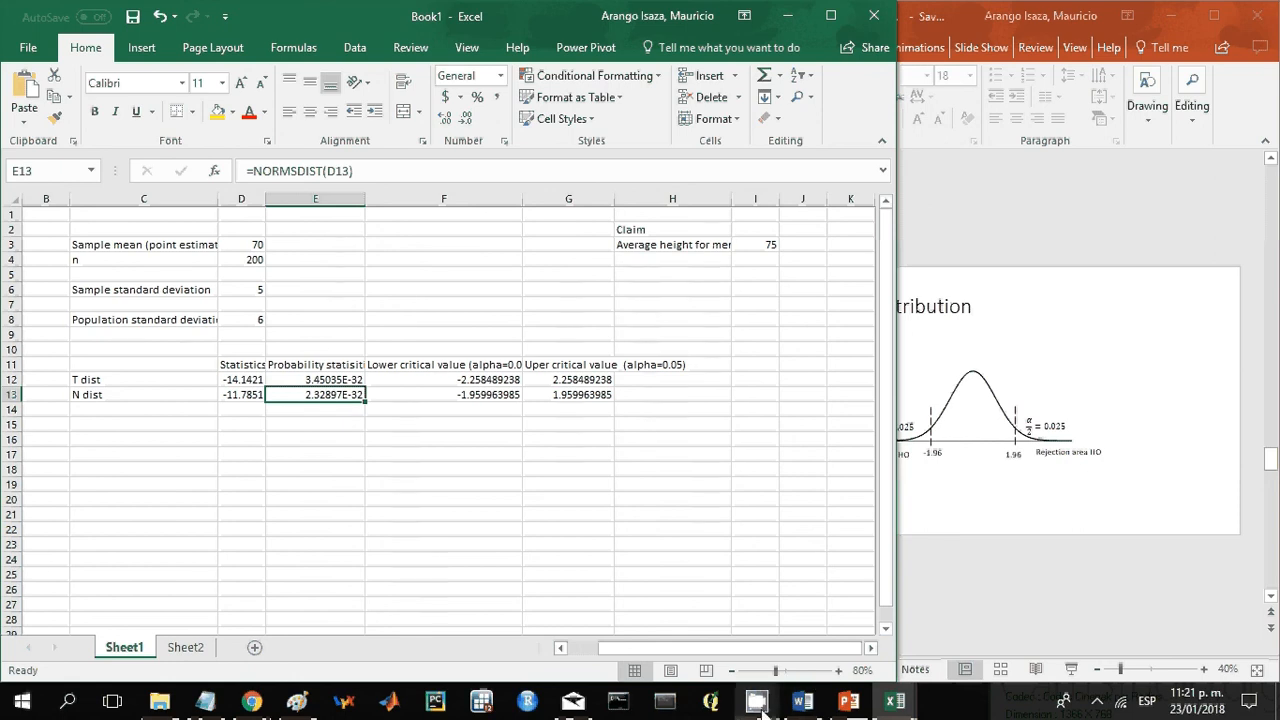
mouse_move(759, 705)
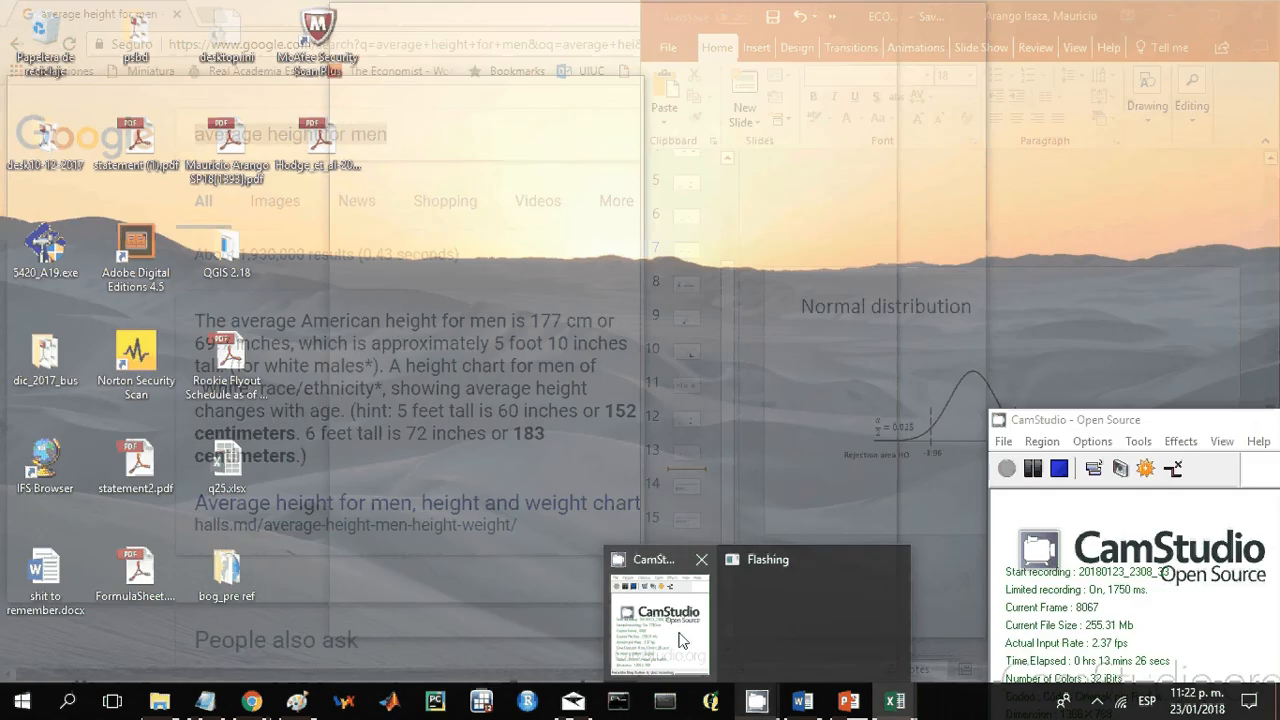
left_click(679, 635)
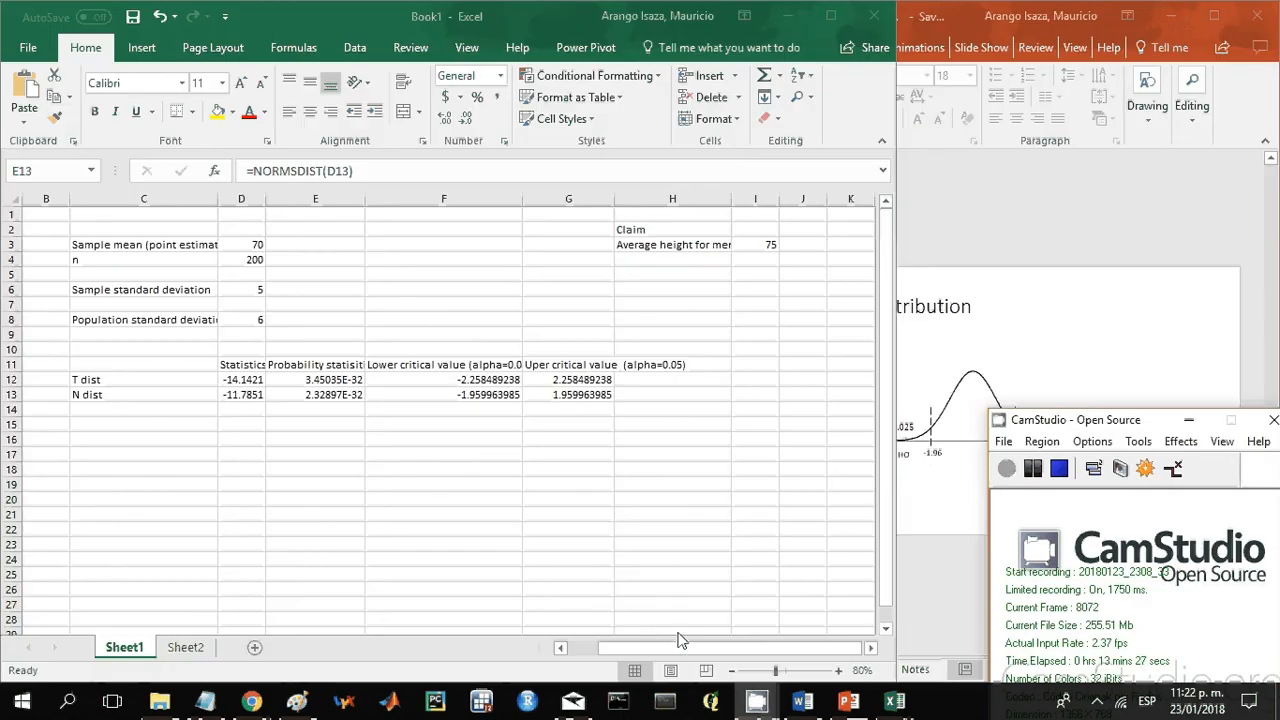